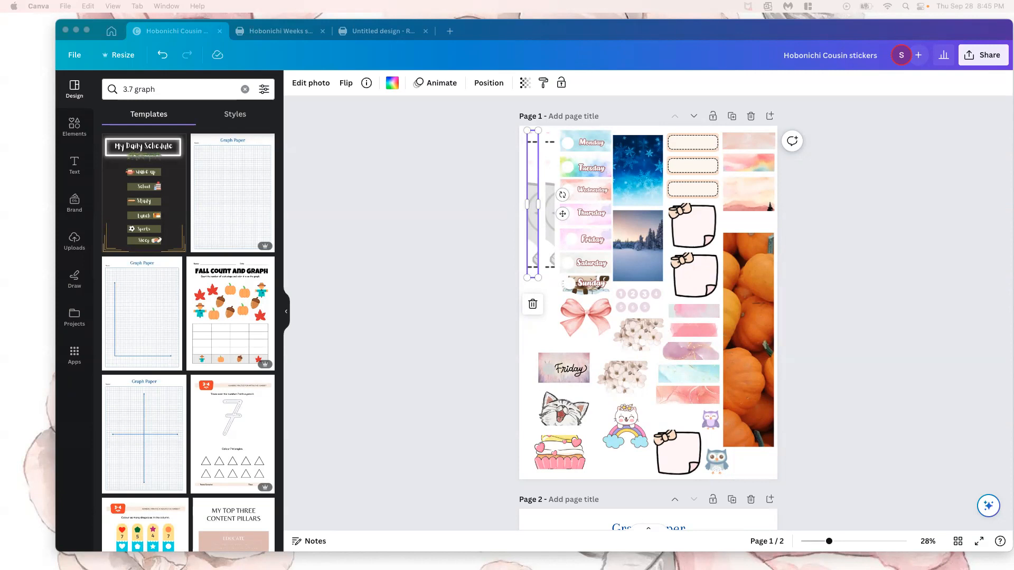
drag(542, 29, 515, 20)
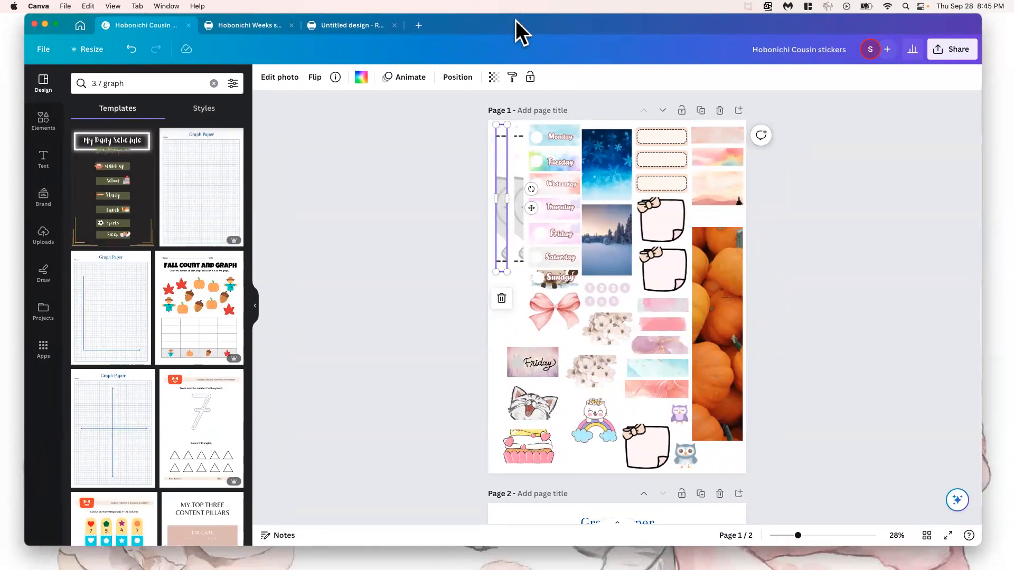
drag(561, 22, 555, 22)
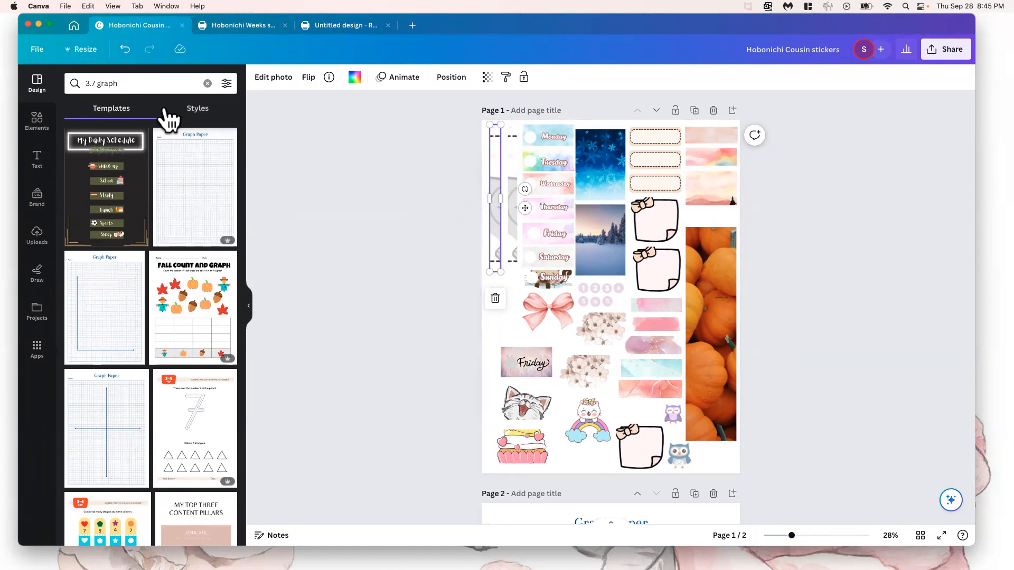
click(138, 83)
key(Return)
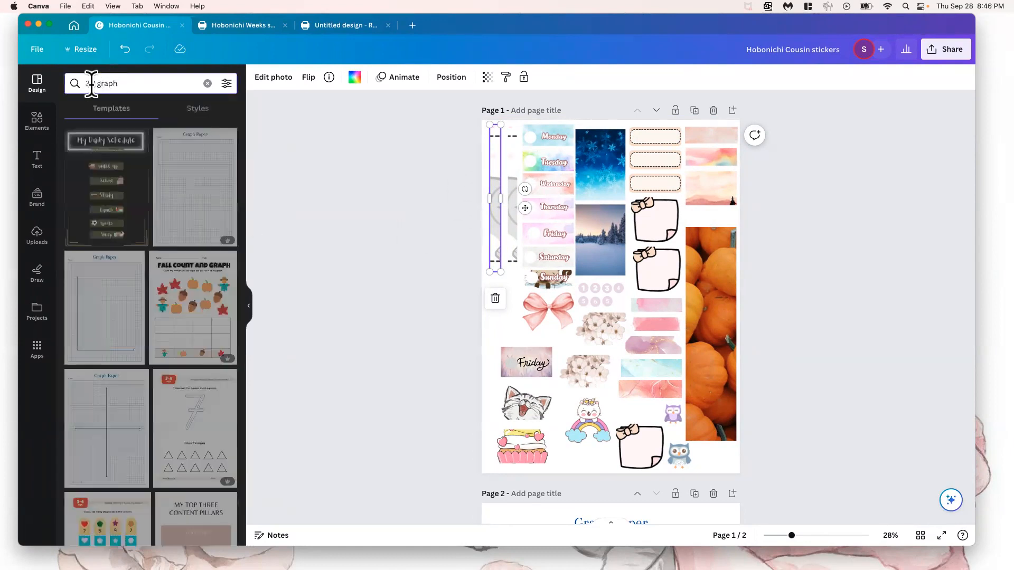
drag(73, 84, 132, 83)
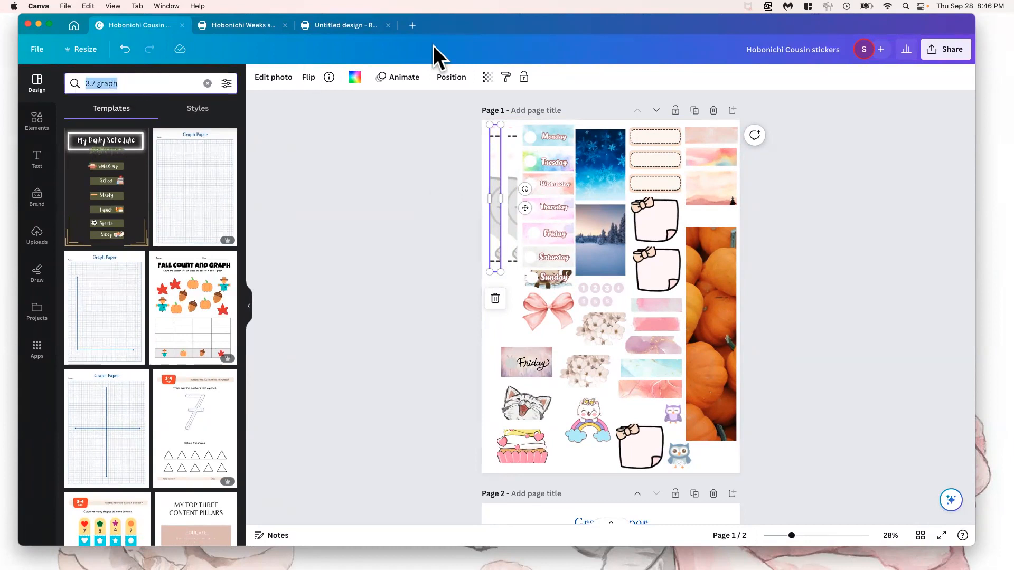
drag(475, 25, 471, 25)
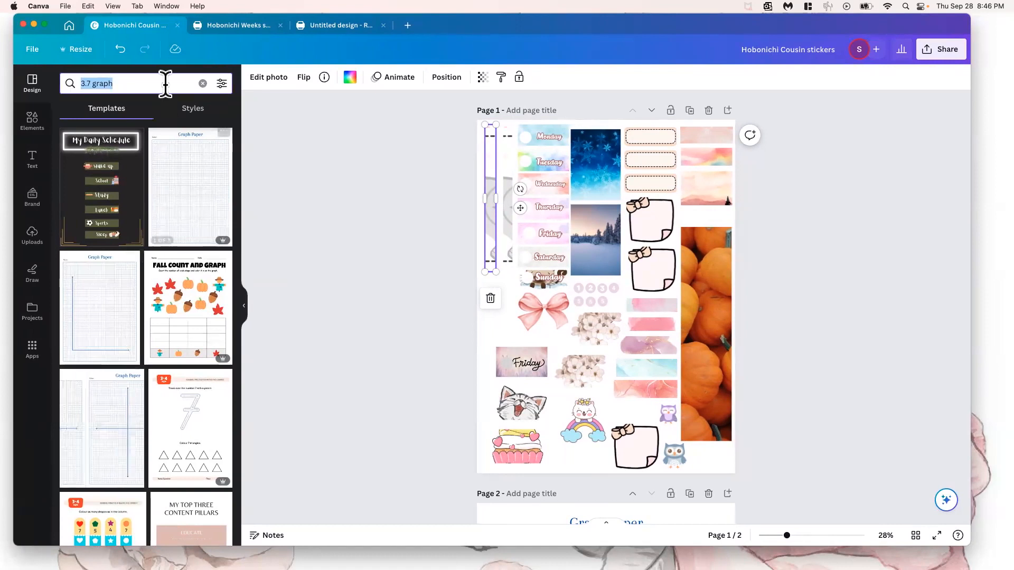
click(128, 83)
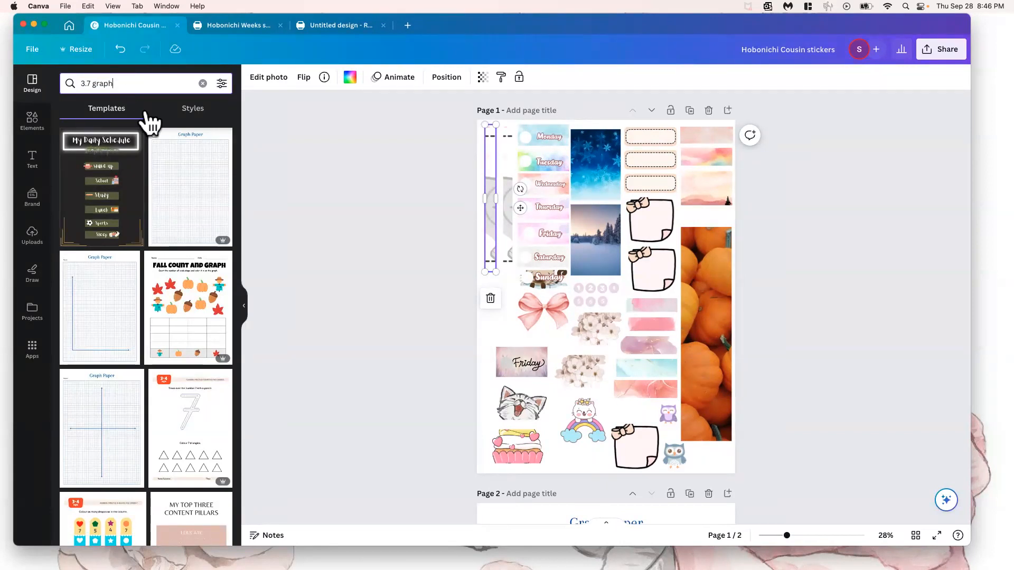
Review the graph paper layout on page 2, and select the Monday sticker on page 1 for a closer look
scroll(484, 261, down, 3)
scroll(482, 259, down, 4)
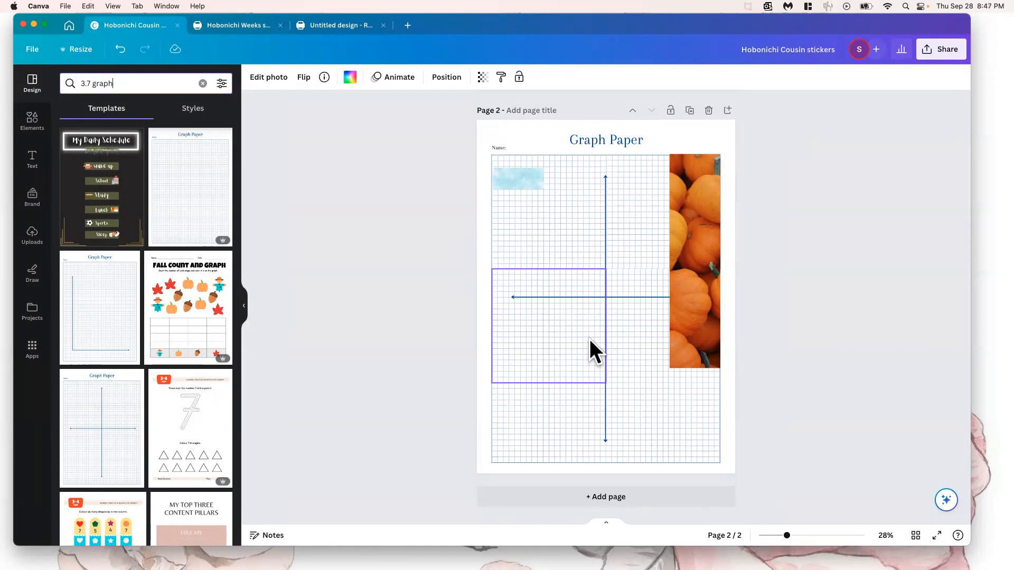
scroll(621, 215, up, 7)
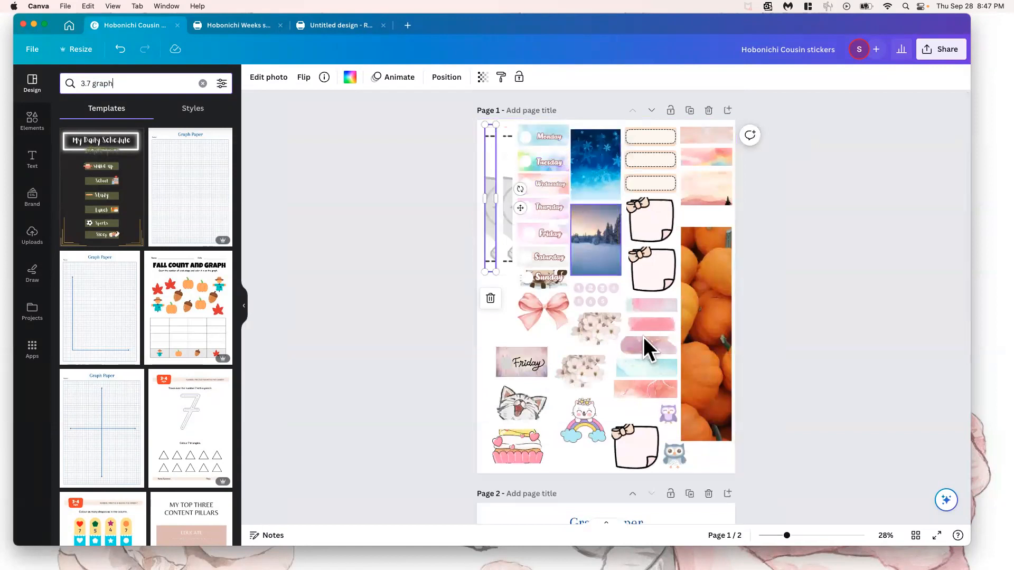
scroll(630, 365, up, 5)
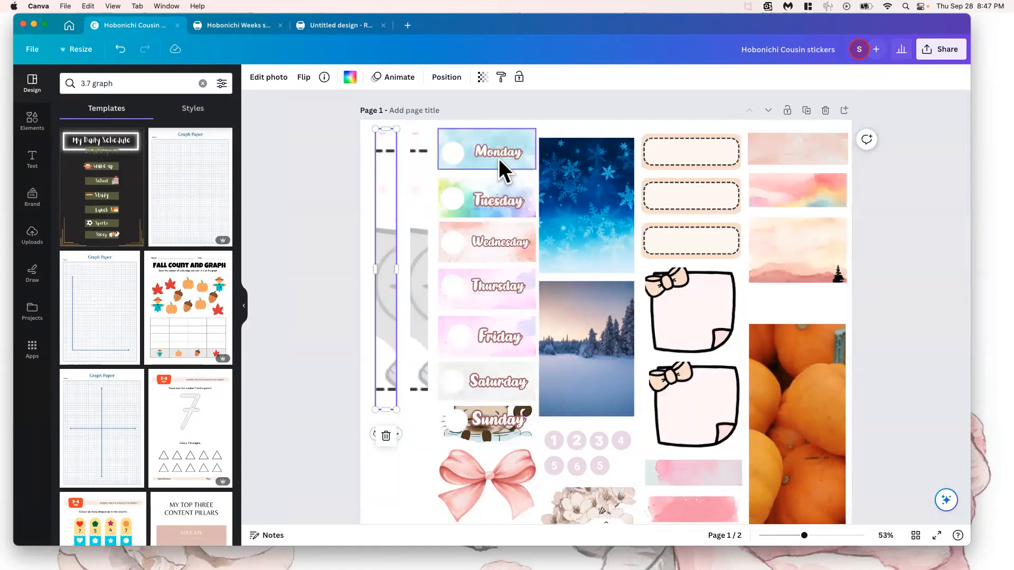
click(470, 151)
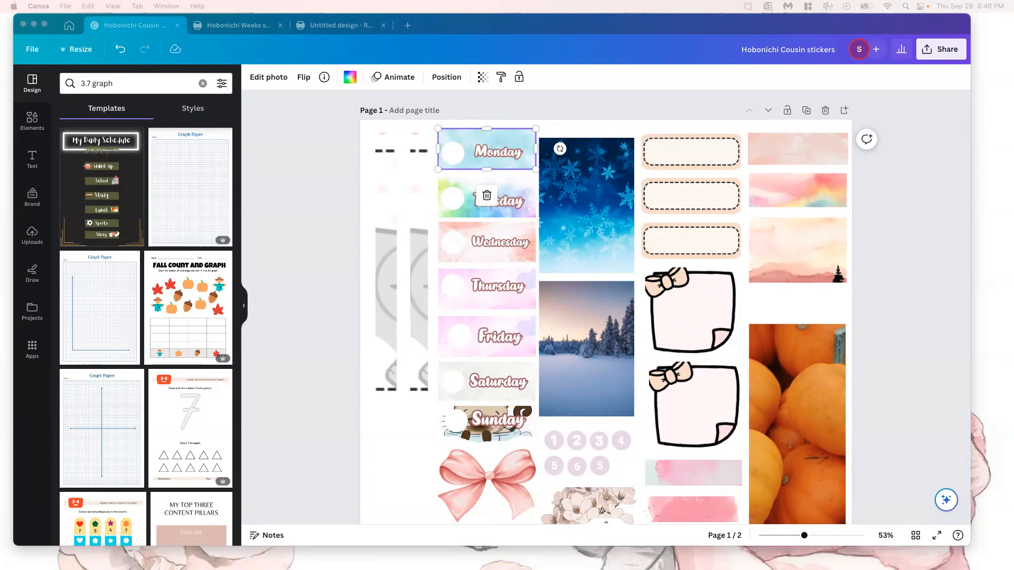
Switch to the Hobonichi Techo 2024 Original Book page in Safari and examine the gallery photos of its calendar and daily page layouts
drag(0, 29, 179, 41)
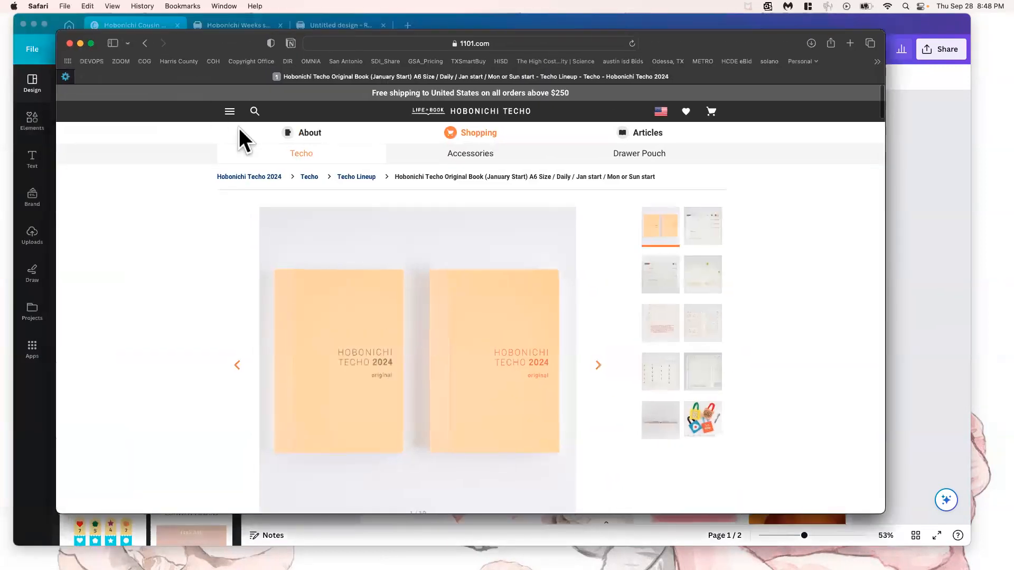
click(700, 228)
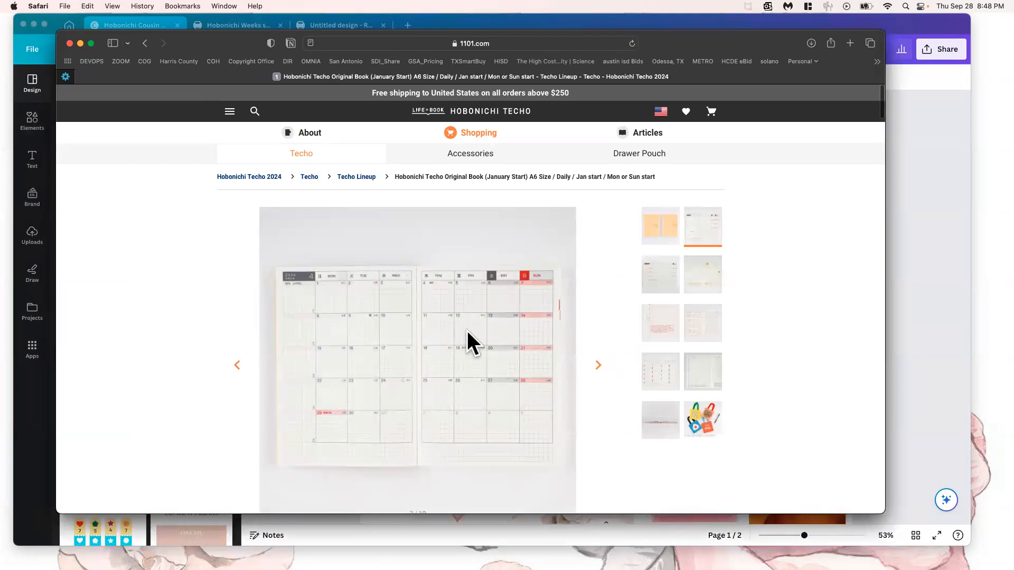
click(702, 317)
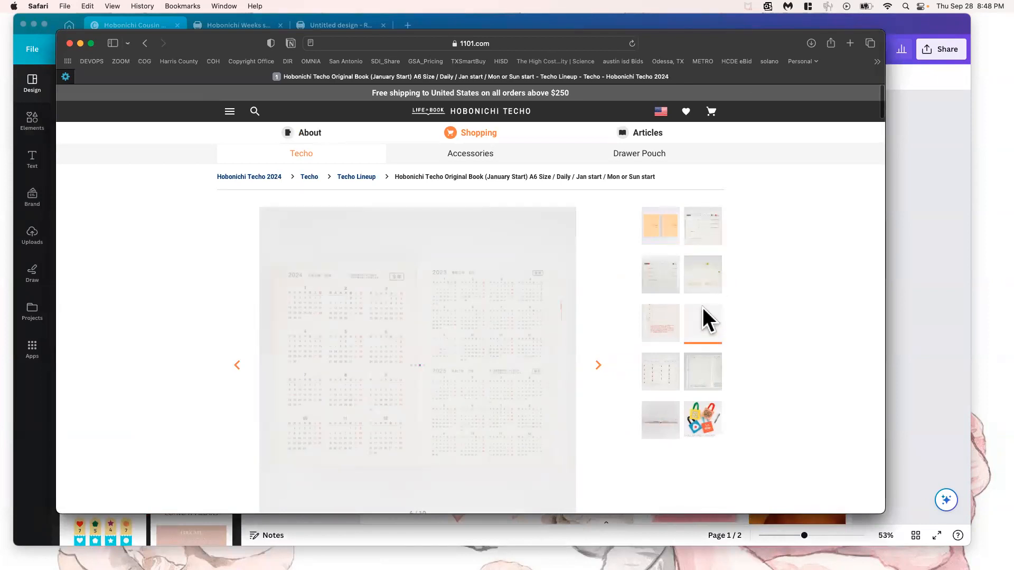
click(701, 278)
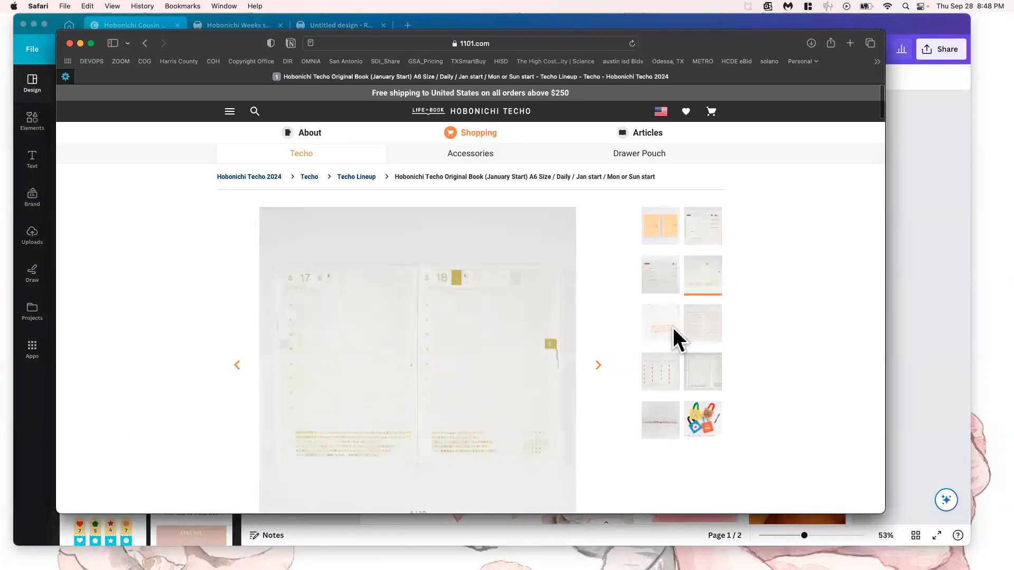
click(710, 373)
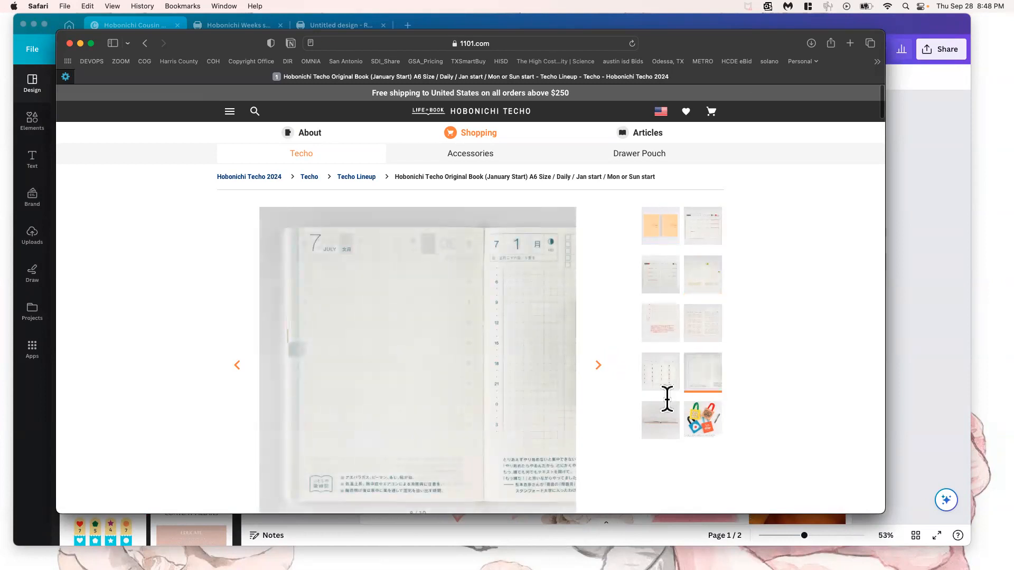
click(657, 417)
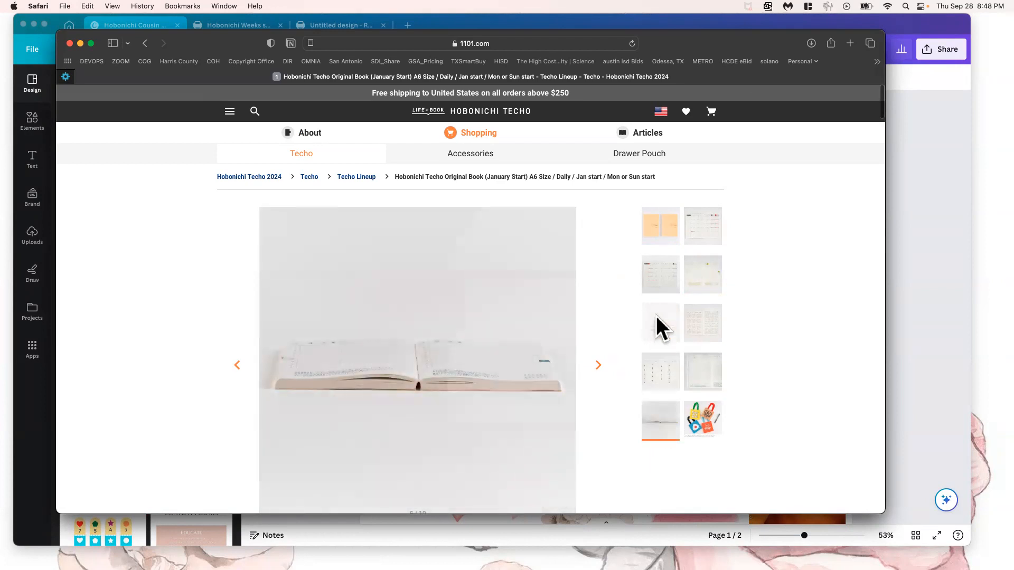
click(656, 316)
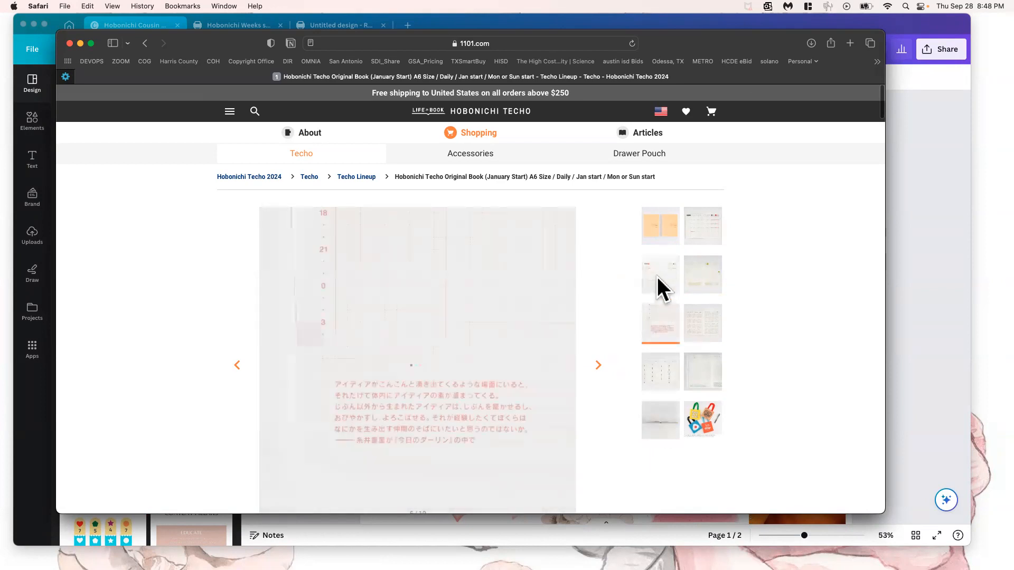
click(656, 276)
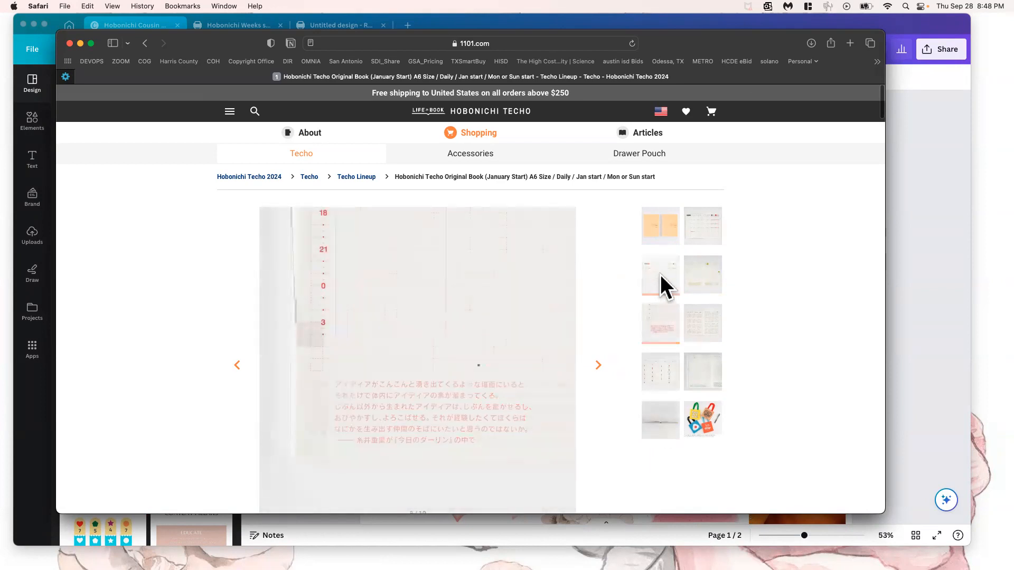
click(703, 225)
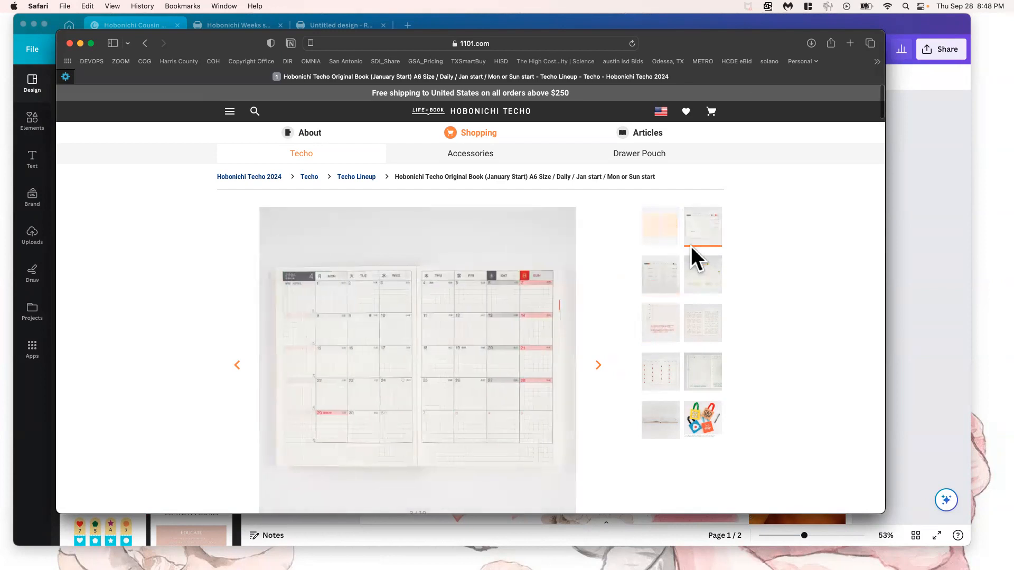
click(701, 262)
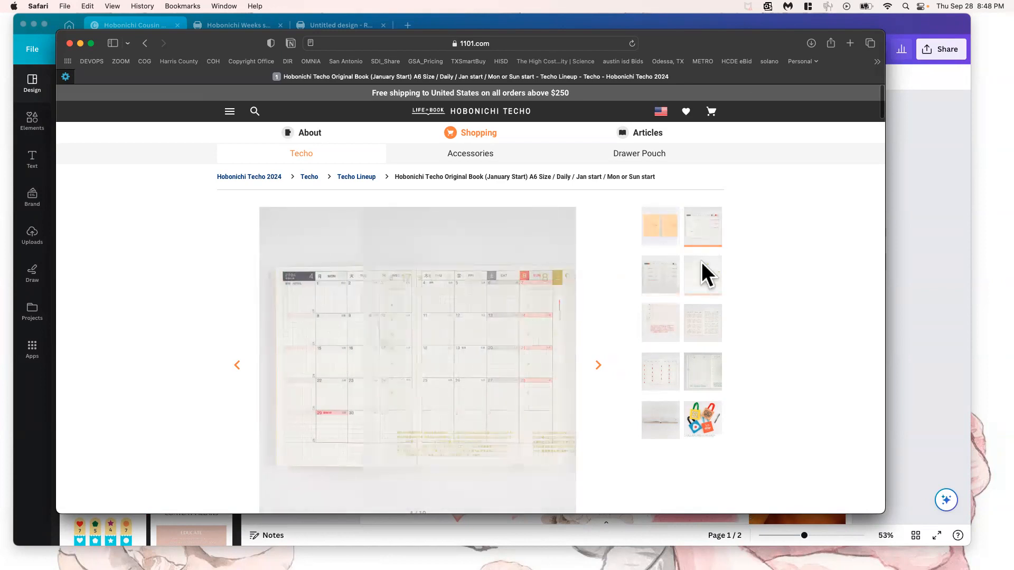
click(699, 326)
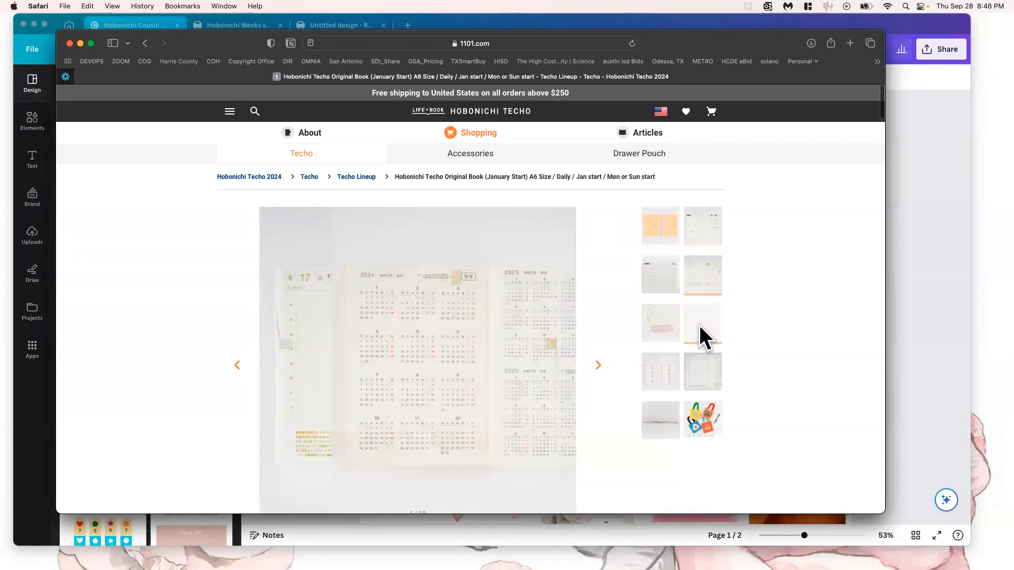
click(698, 376)
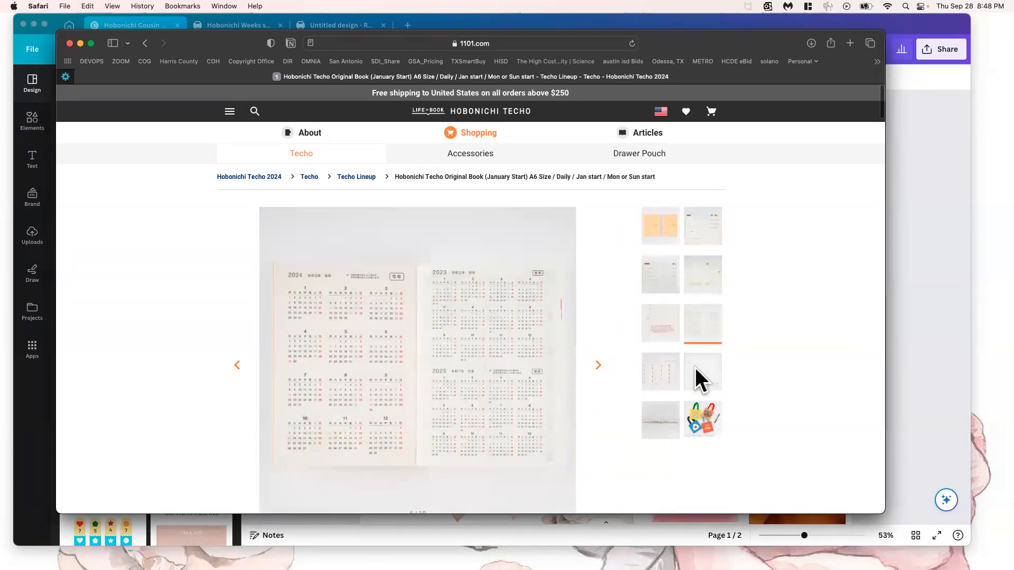
click(655, 284)
Examine the page grid in the product description's photos, and return to the Hobonichi Cousin stickers design in Canva
scroll(516, 327, down, 15)
scroll(517, 328, down, 10)
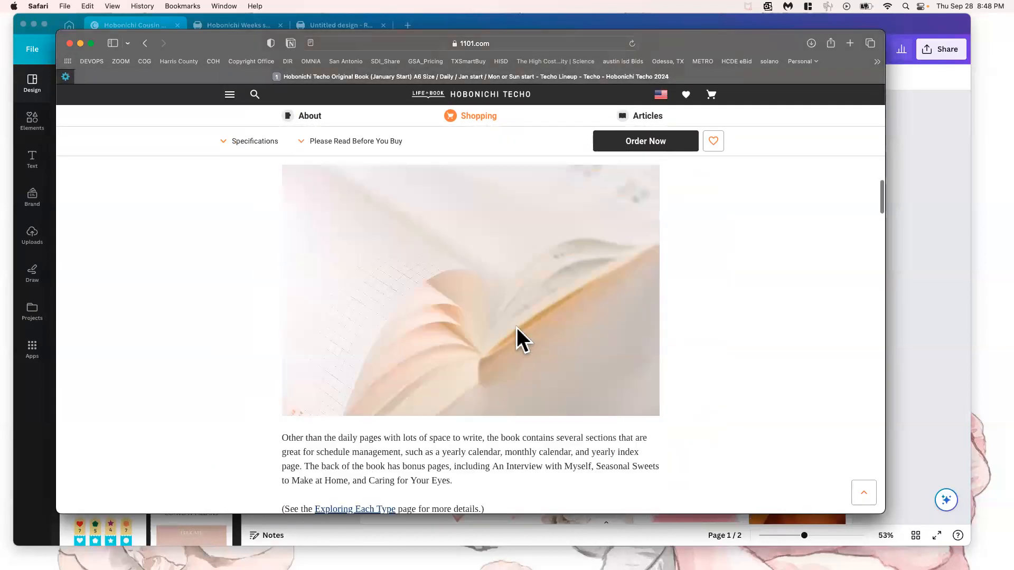
scroll(516, 327, up, 3)
scroll(517, 327, down, 15)
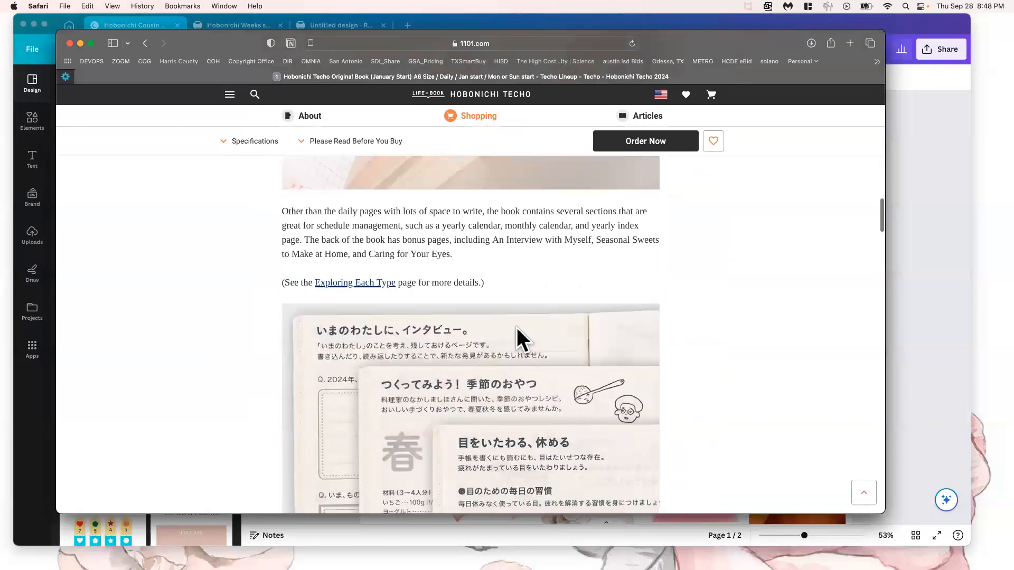
scroll(516, 327, down, 8)
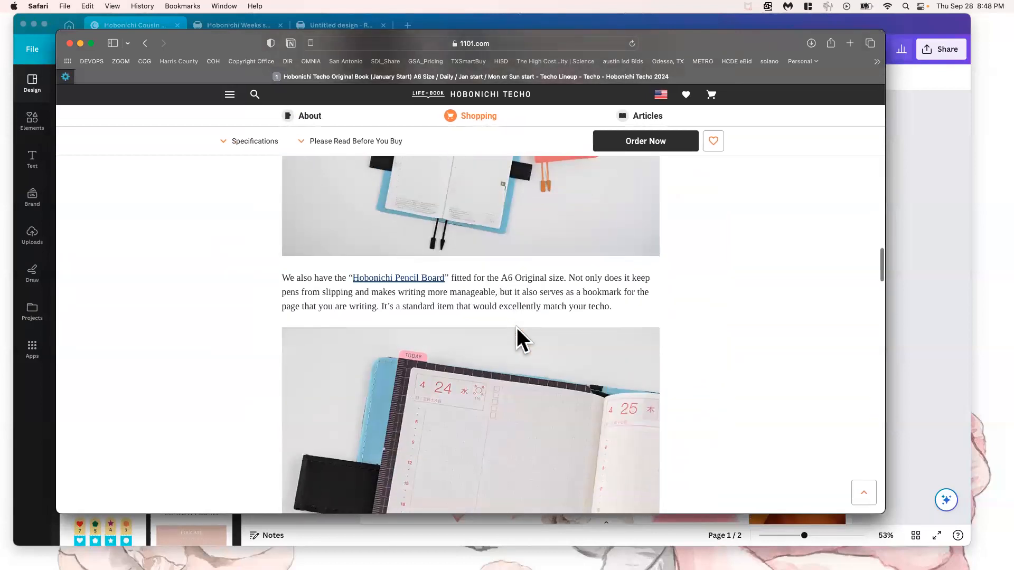
scroll(517, 327, up, 6)
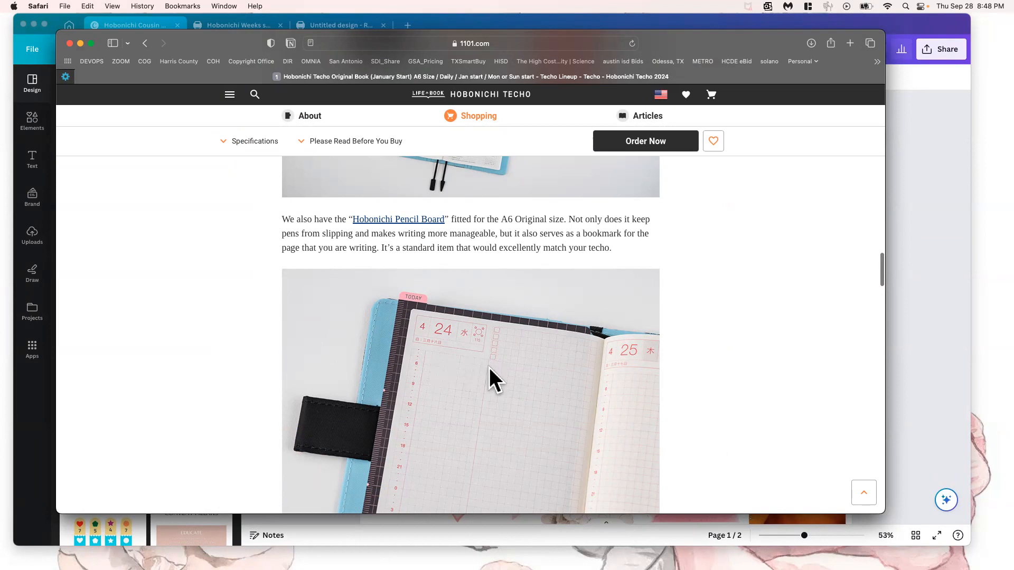
scroll(447, 364, down, 10)
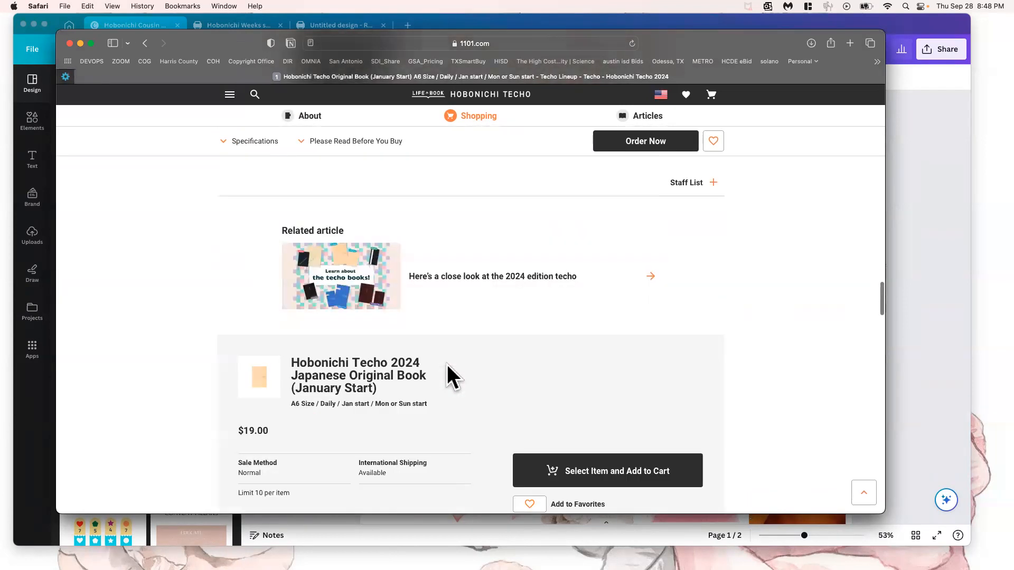
scroll(470, 251, up, 8)
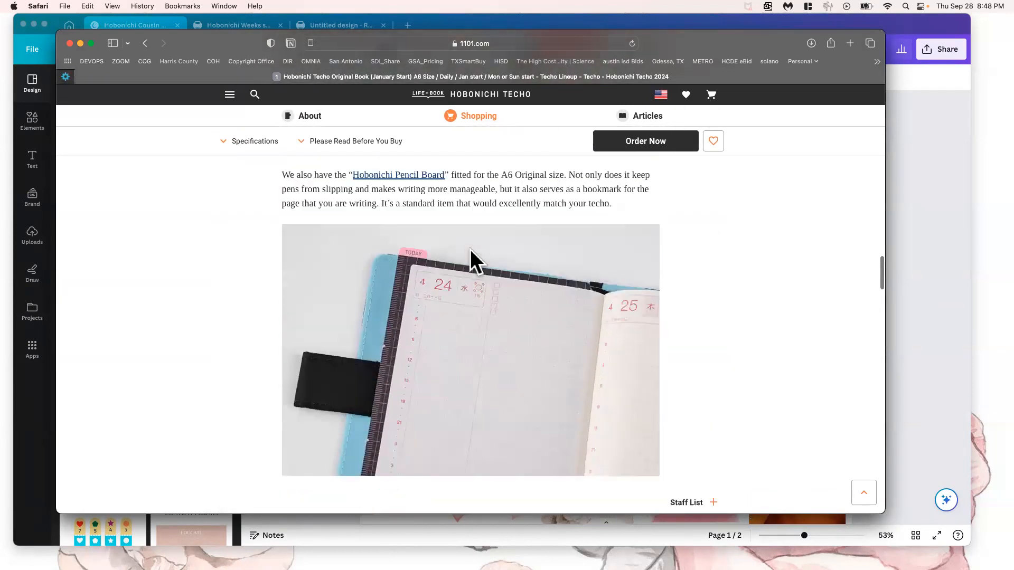
scroll(471, 251, down, 5)
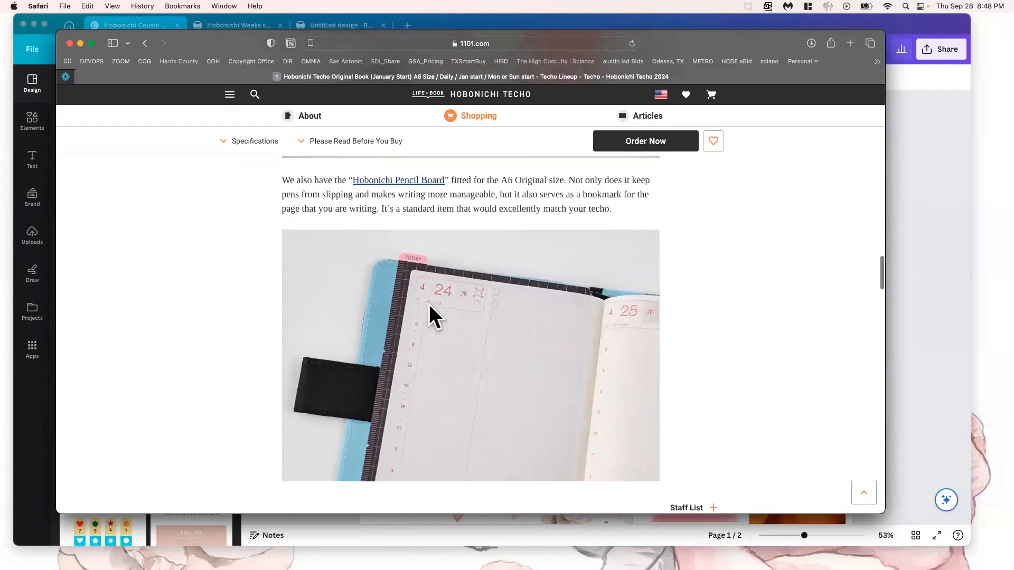
scroll(382, 202, up, 15)
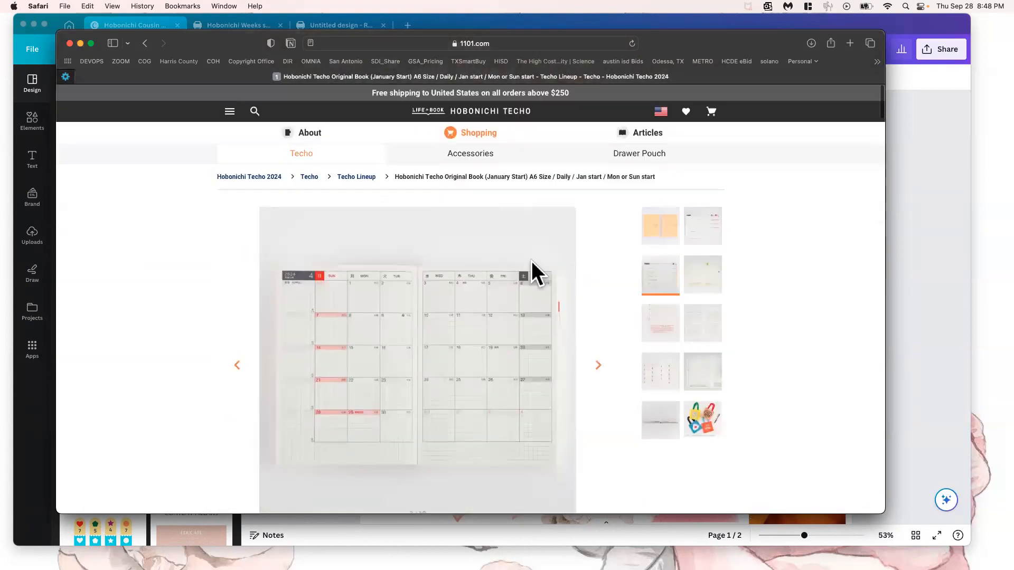
click(81, 43)
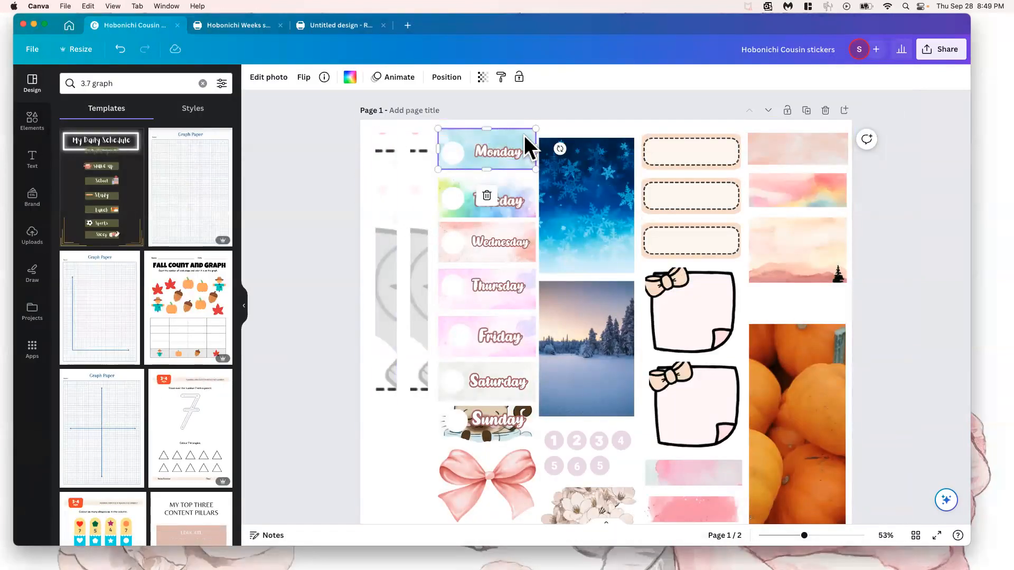
Select the light blue watercolor strip on the page 2 graph paper and search the design templates for "grid"
scroll(462, 230, down, 10)
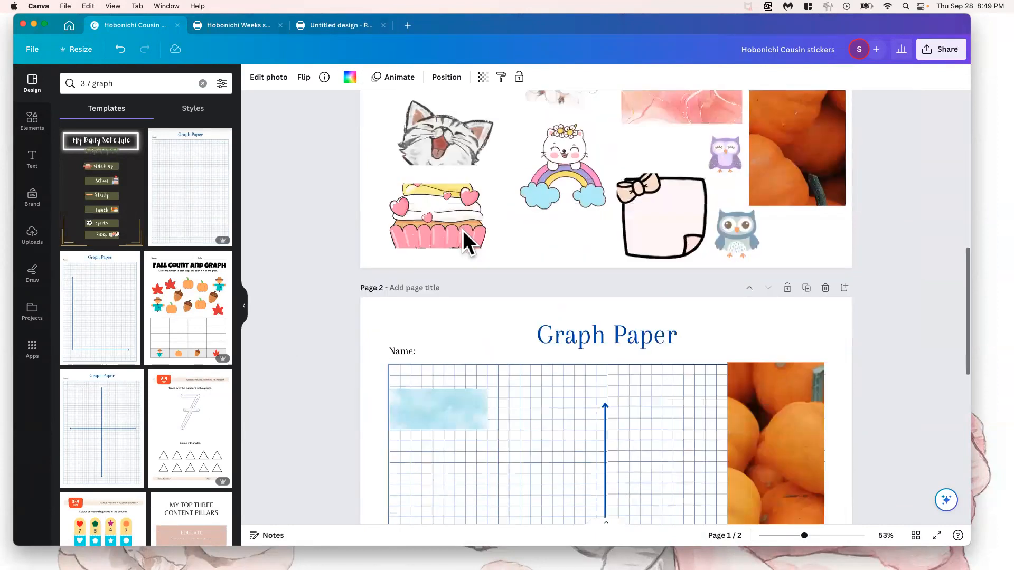
click(436, 295)
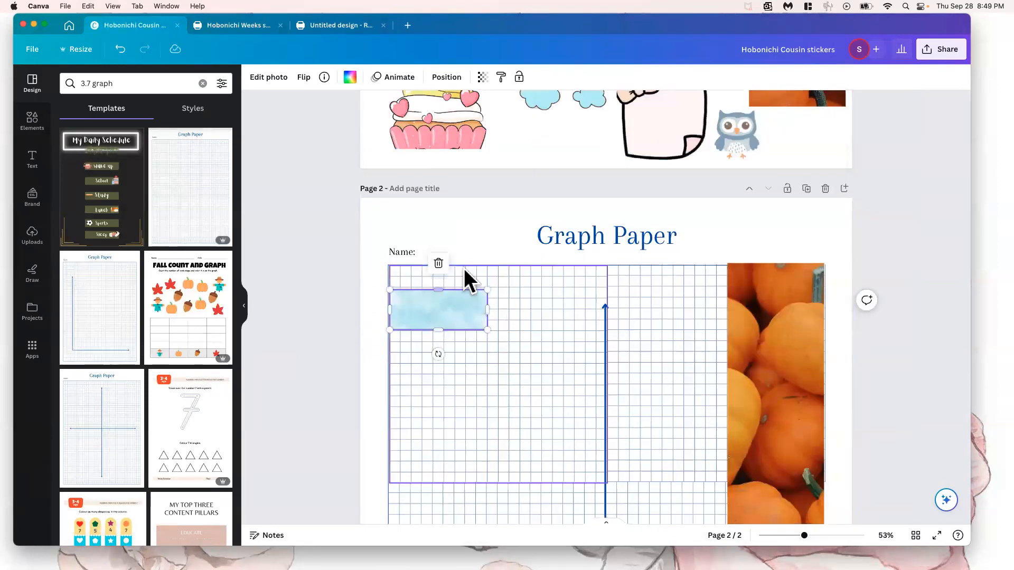
double_click(127, 82)
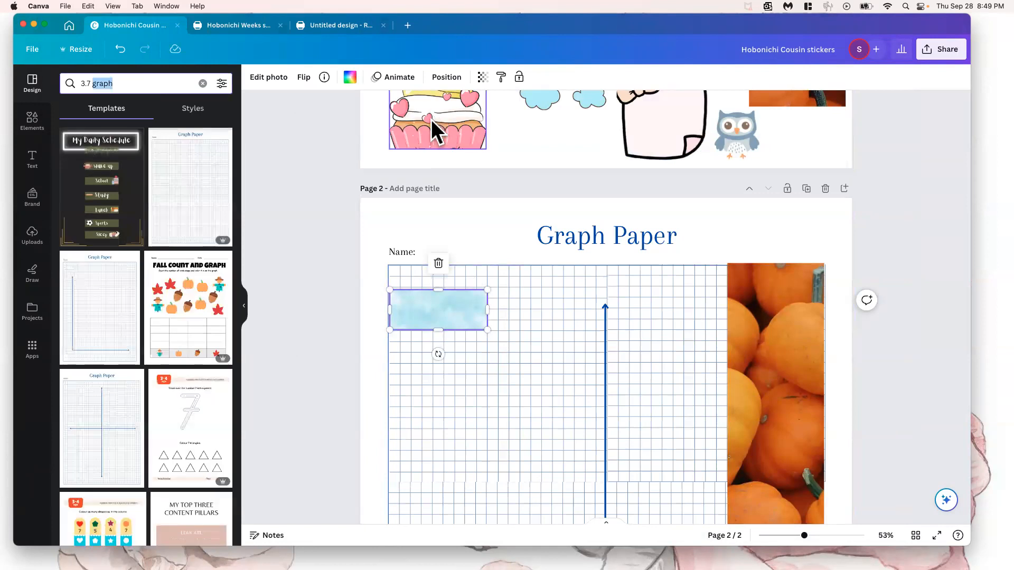
scroll(431, 124, up, 2)
click(127, 83)
triple_click(126, 83)
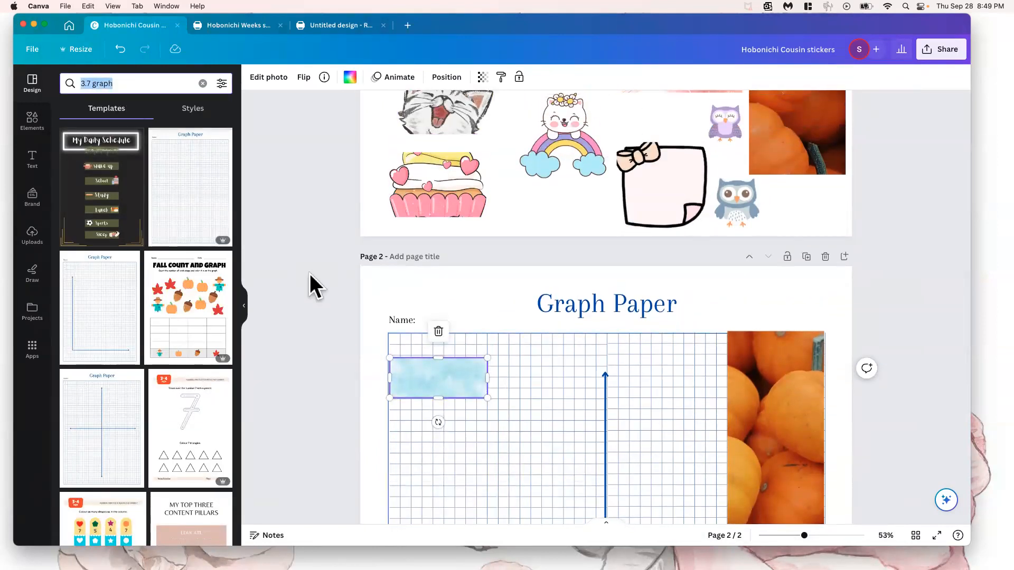
click(131, 84)
triple_click(131, 85)
text(grid)
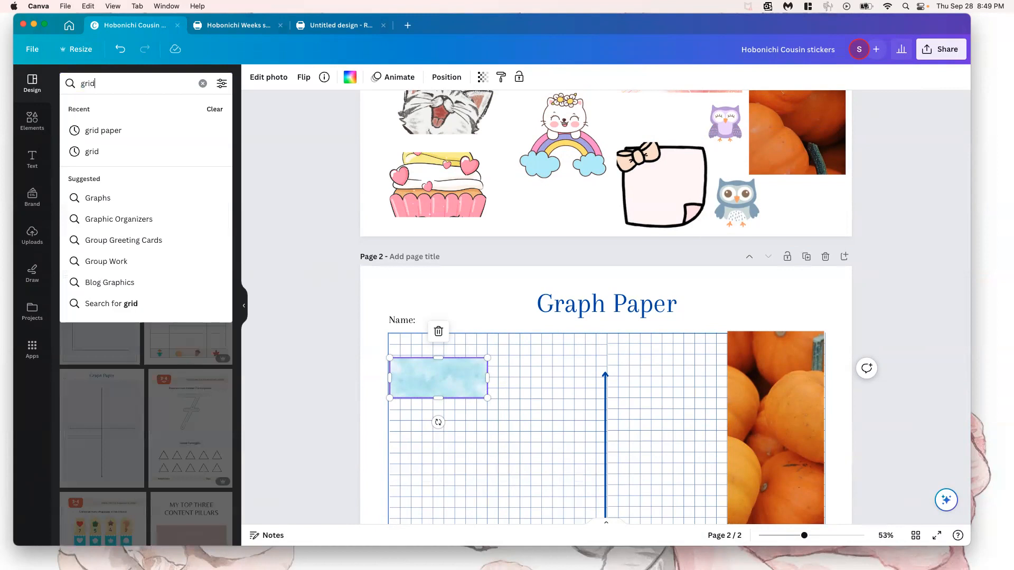
key(Return)
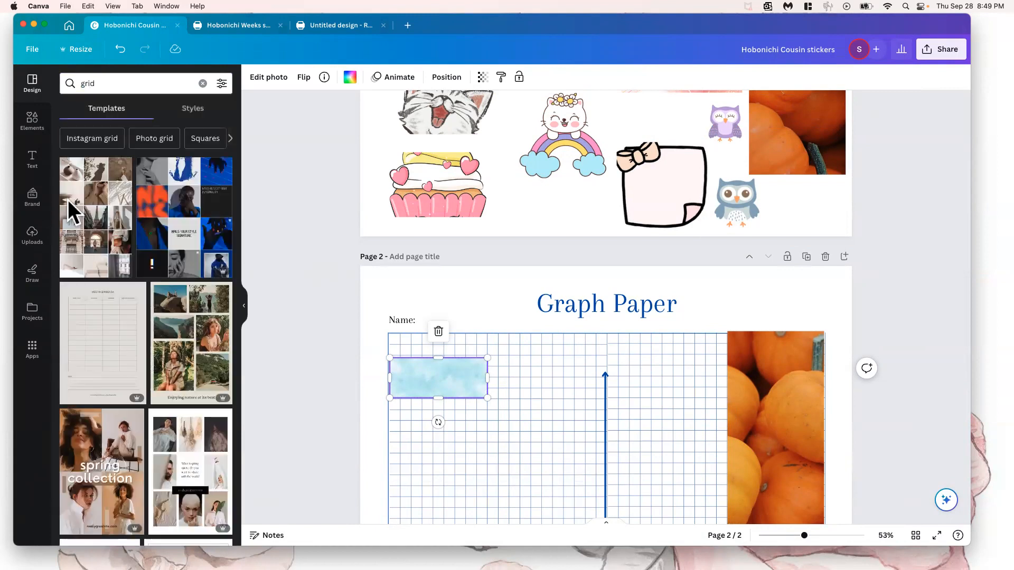
Search the elements library for "grid"
click(32, 123)
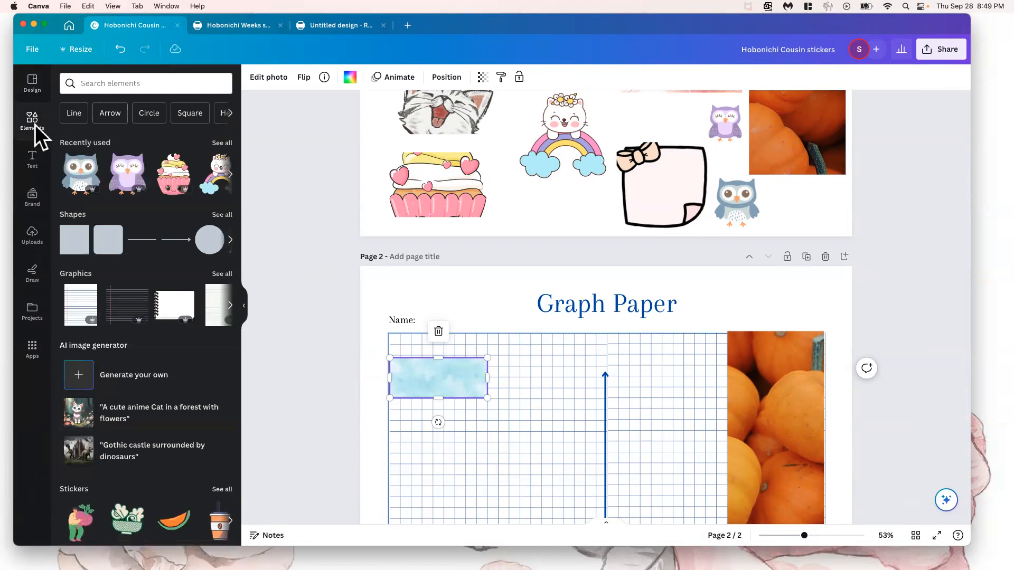
click(136, 79)
text(grid)
key(Return)
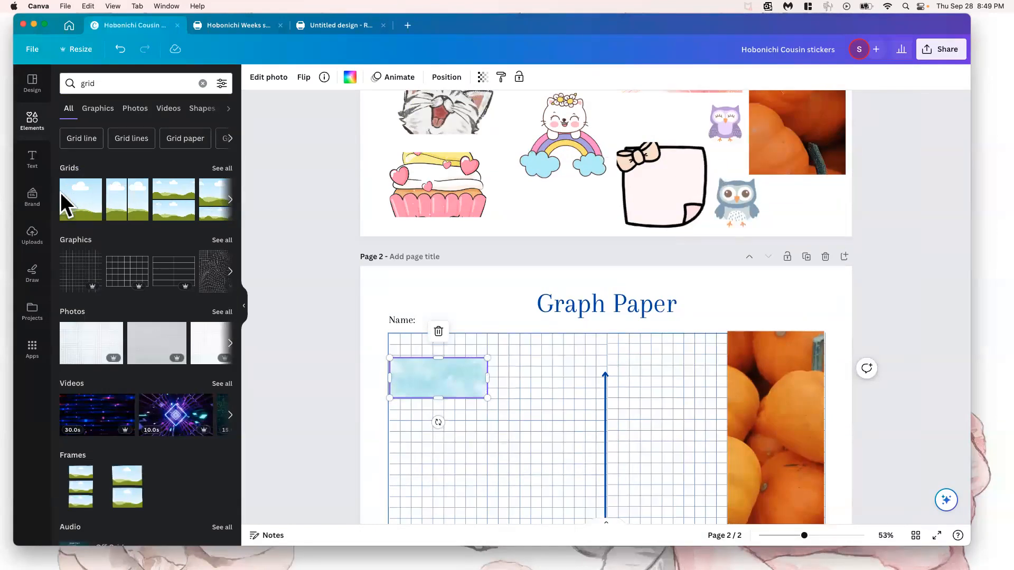
Try the single-cell photo grid on page 2, undo it, and browse the full collection of grid layouts
click(83, 195)
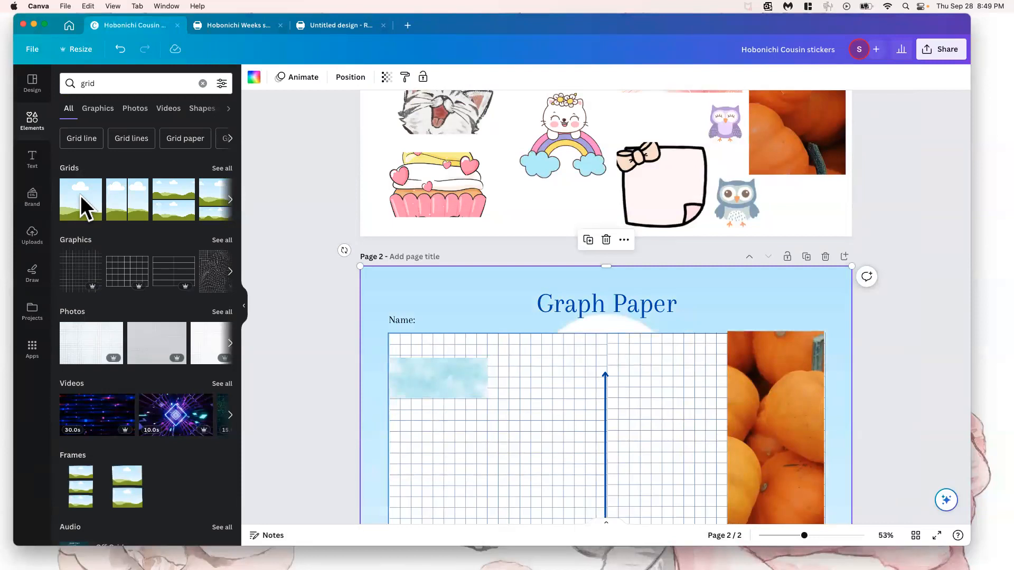
click(120, 54)
scroll(178, 188, right, 5)
scroll(178, 188, right, 1)
scroll(181, 202, right, 2)
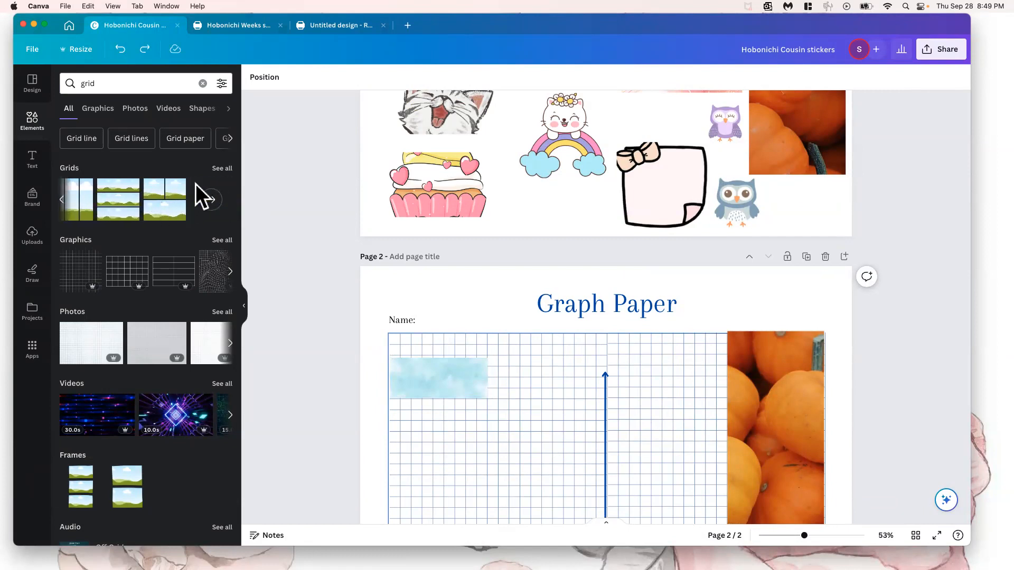
click(222, 168)
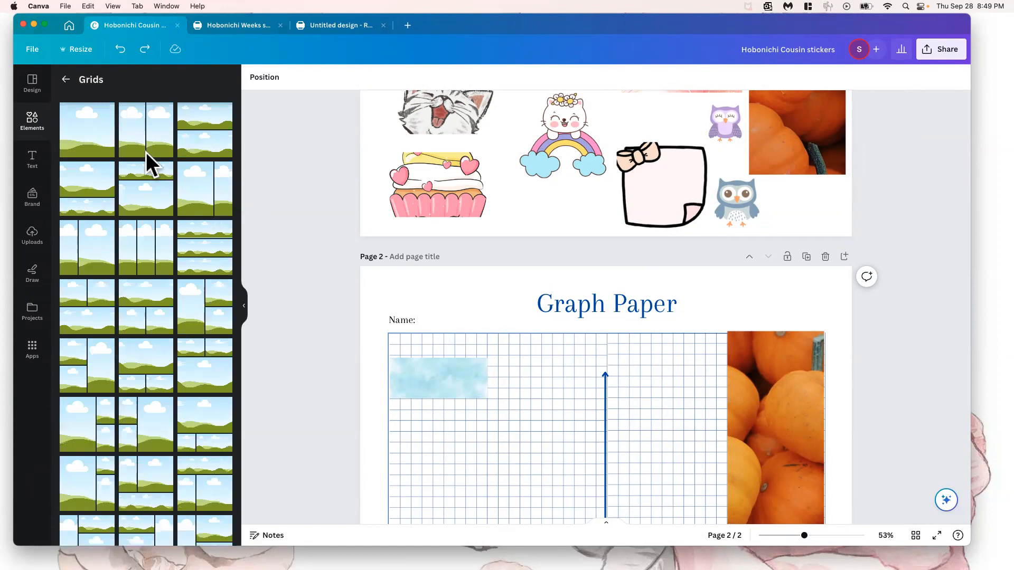
scroll(138, 444, down, 10)
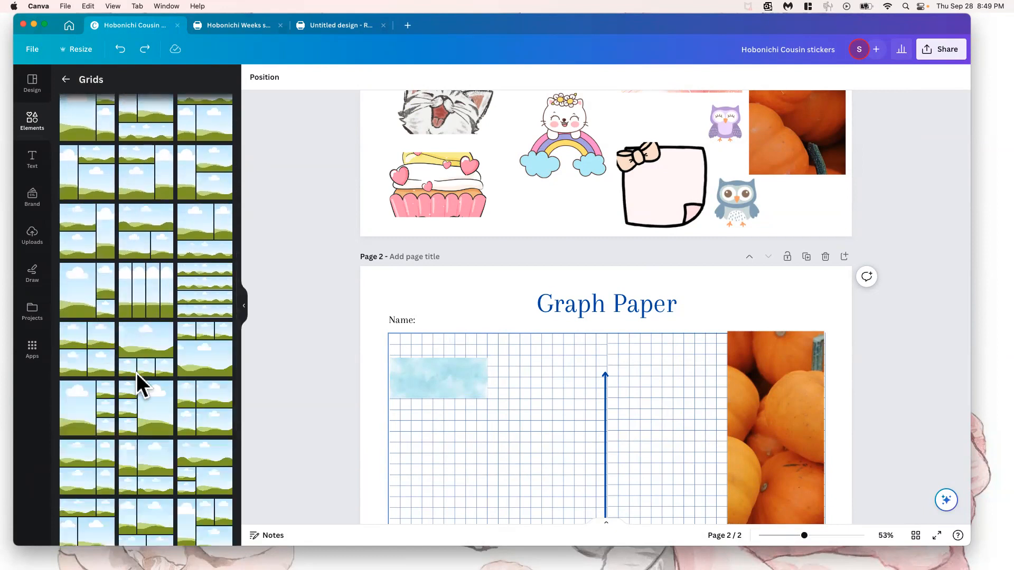
scroll(136, 373, down, 5)
scroll(136, 376, down, 6)
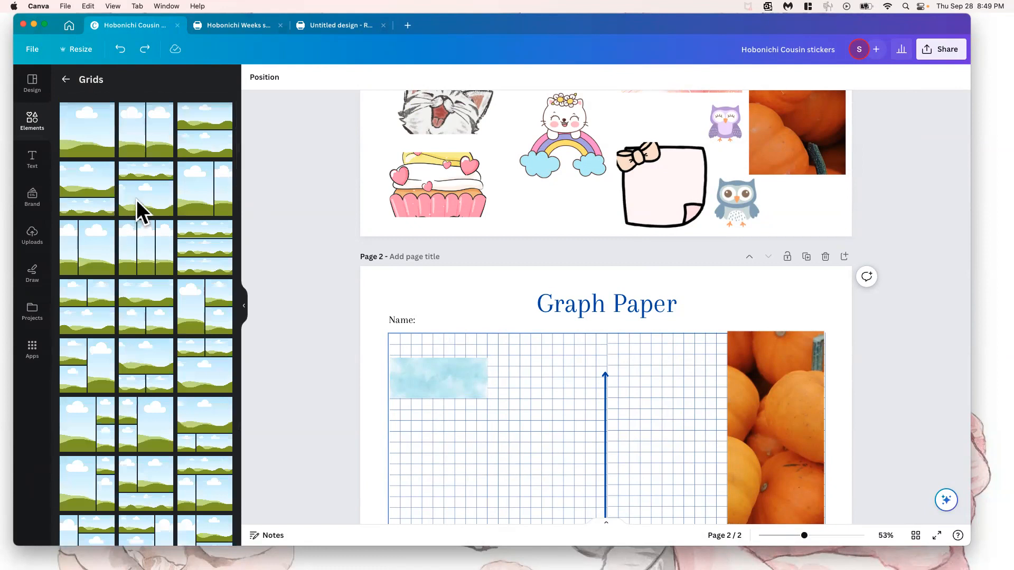
click(200, 121)
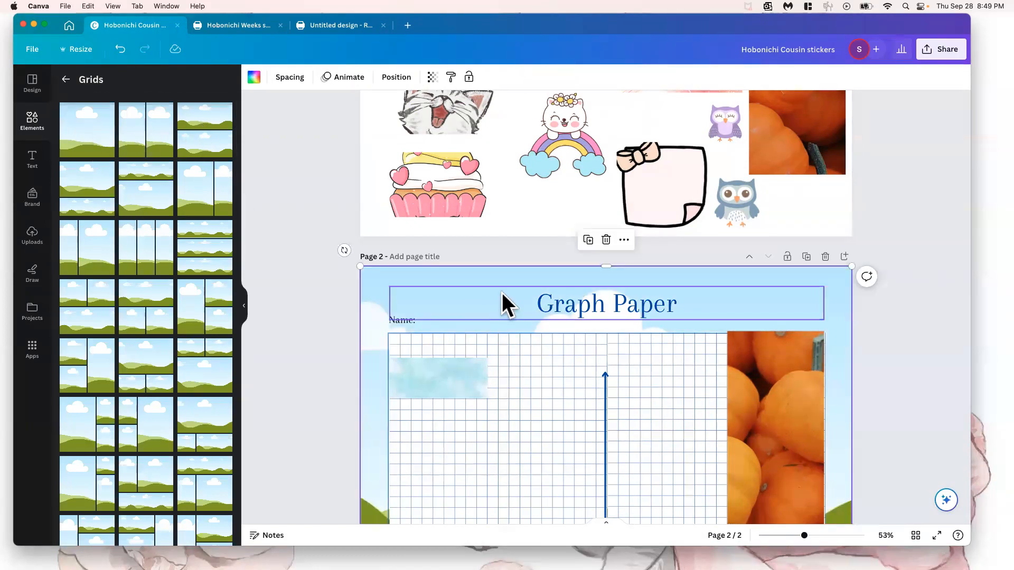
key(super+z)
click(472, 352)
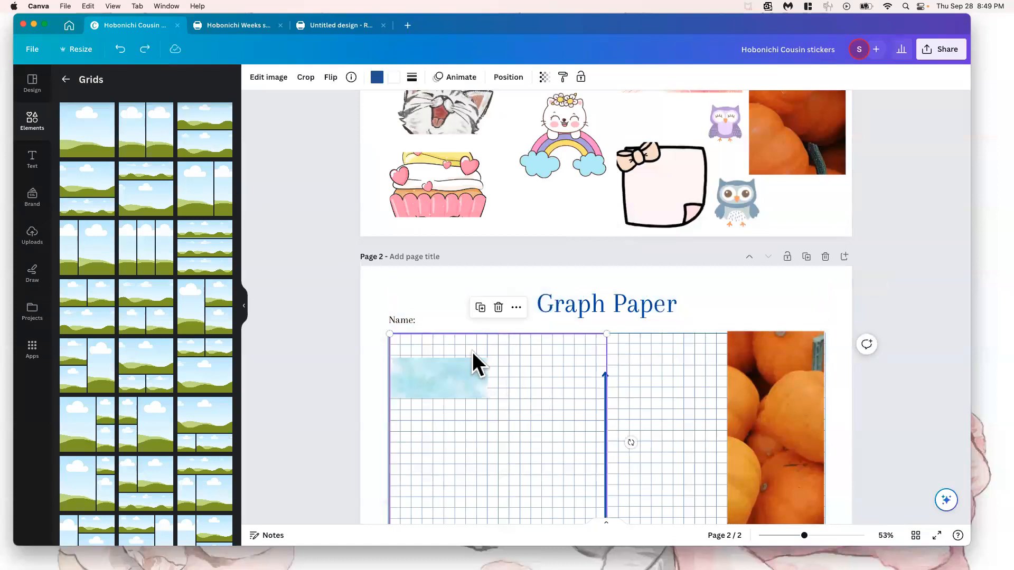
Add the grid with two stacked cells to page 2, scaled down, and bring it to the front of the graph paper
click(203, 142)
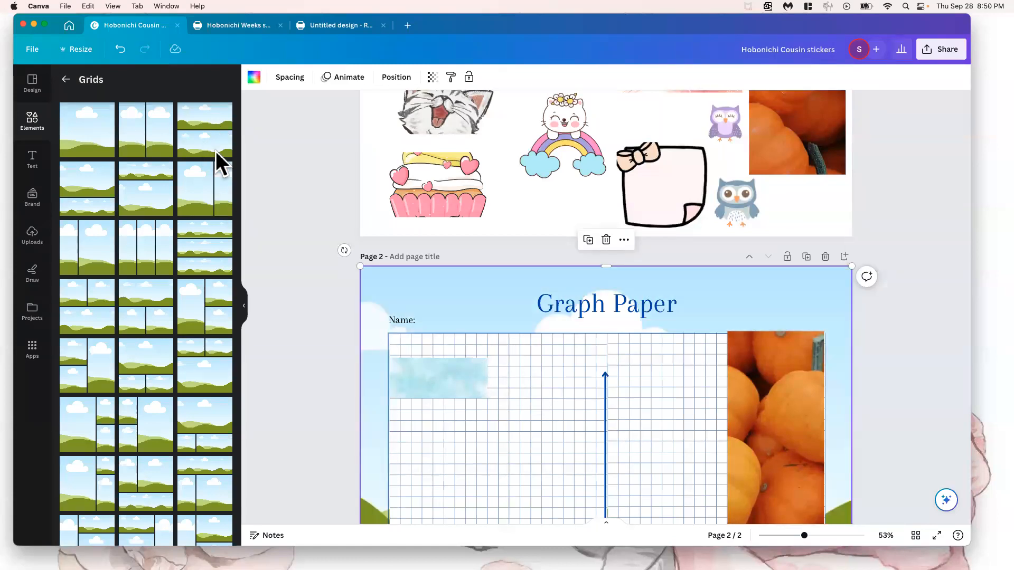
drag(358, 265, 606, 510)
scroll(525, 414, down, 10)
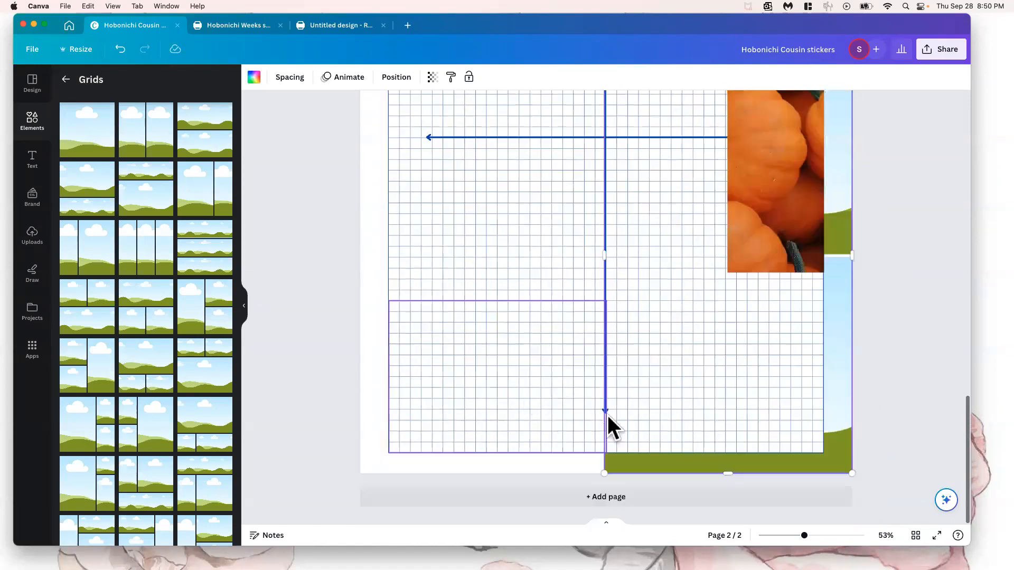
drag(832, 436, 574, 393)
right_click(374, 313)
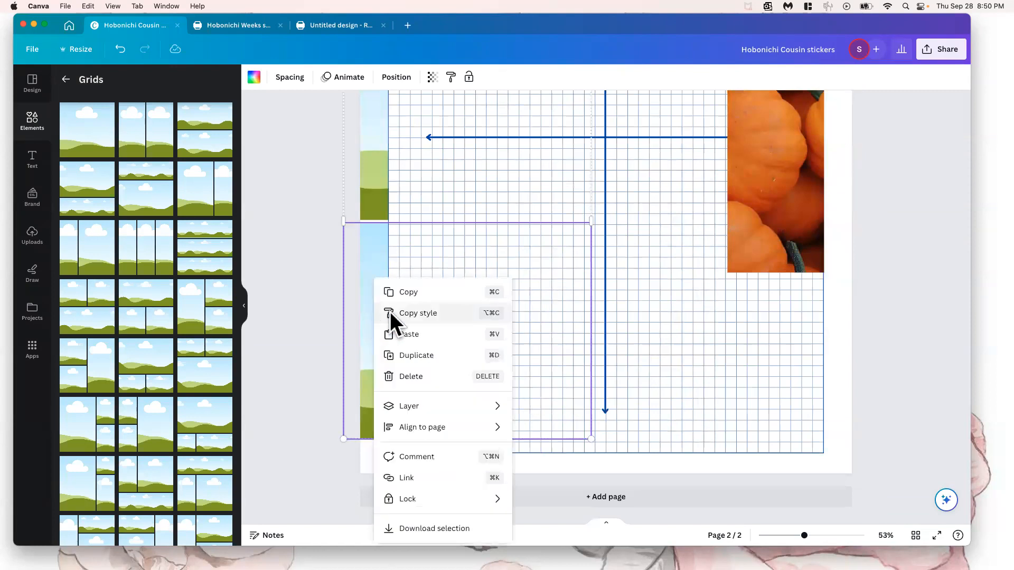
mouse_move(417, 405)
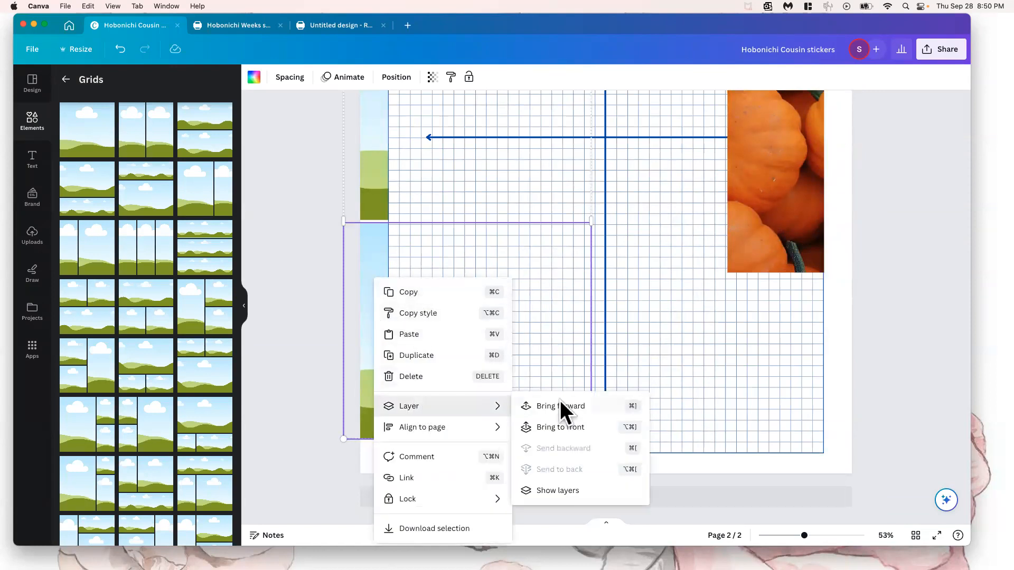
click(554, 428)
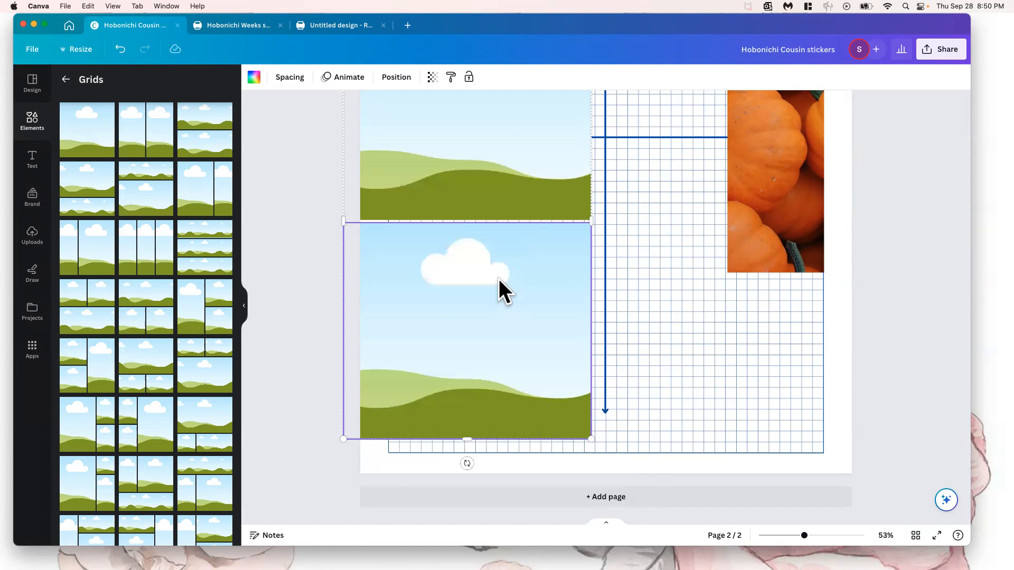
Reposition the two-cell grid over the graph paper and delete it
drag(499, 280, 580, 319)
right_click(510, 207)
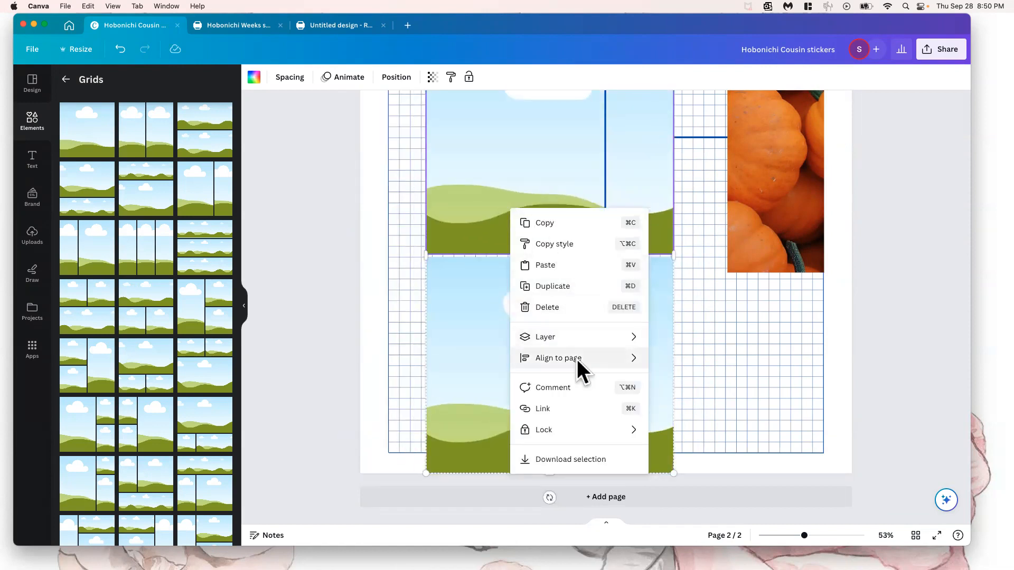
mouse_move(580, 358)
mouse_move(601, 429)
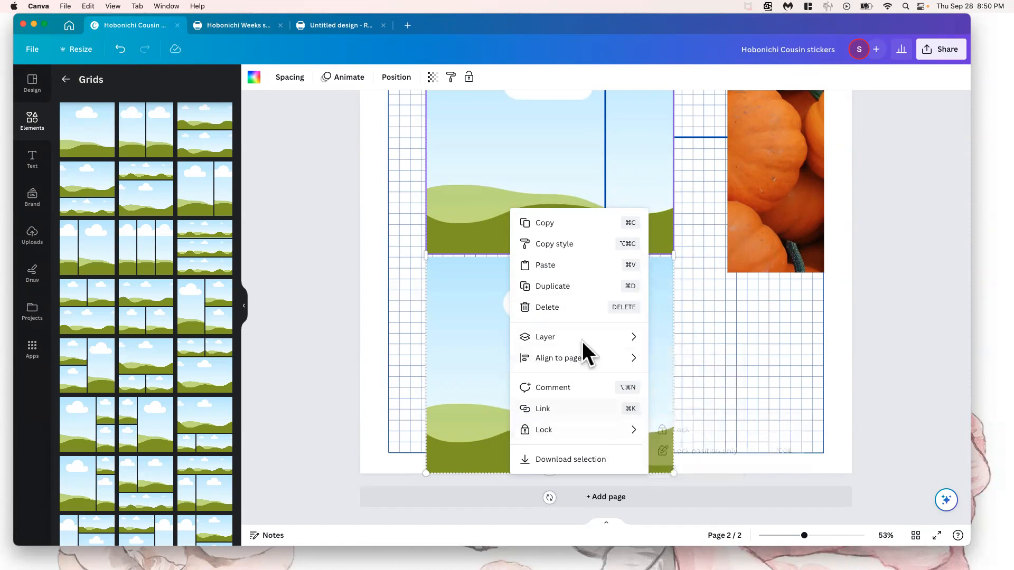
click(489, 188)
scroll(491, 192, up, 5)
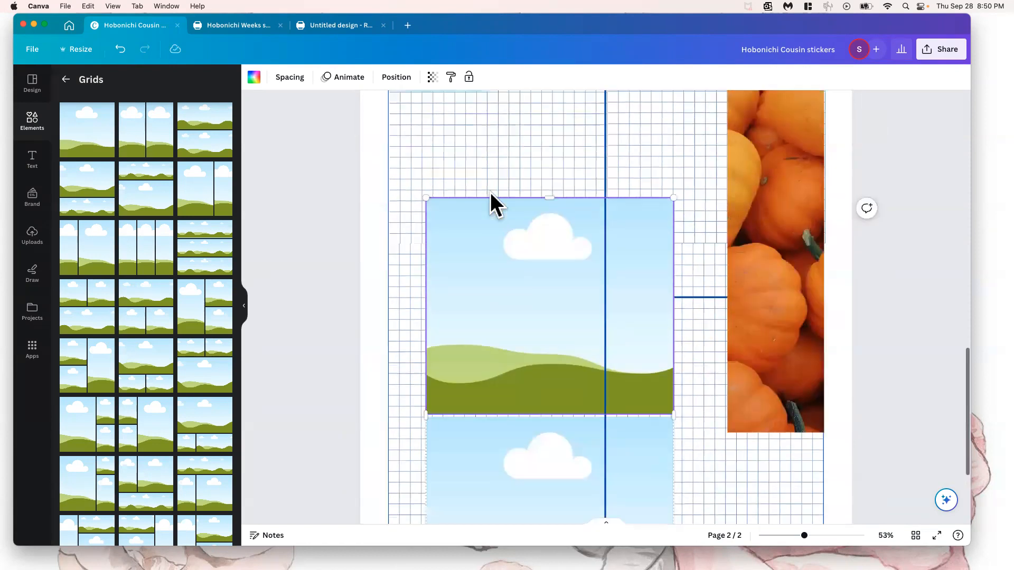
drag(499, 214, 472, 193)
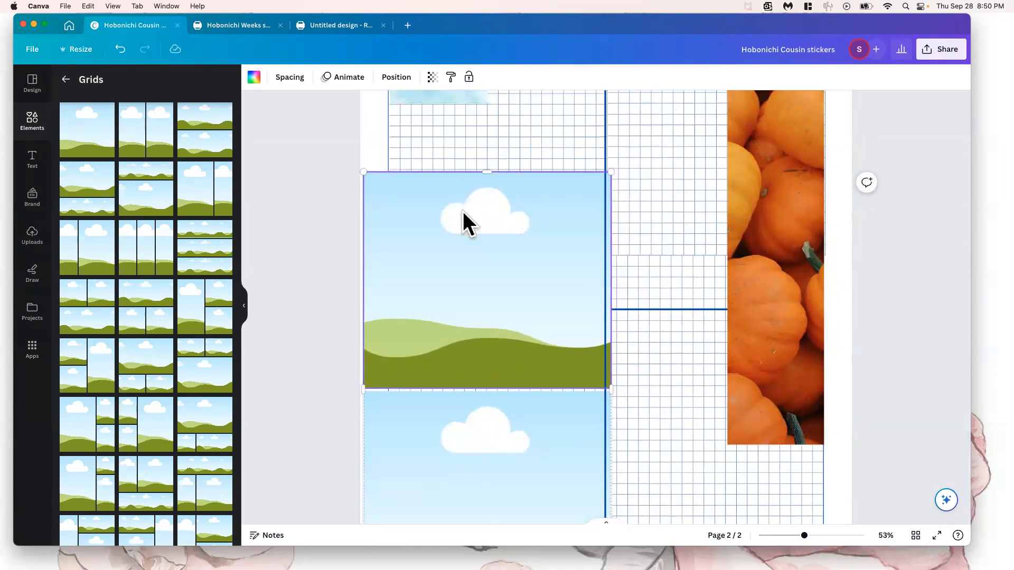
key(Delete)
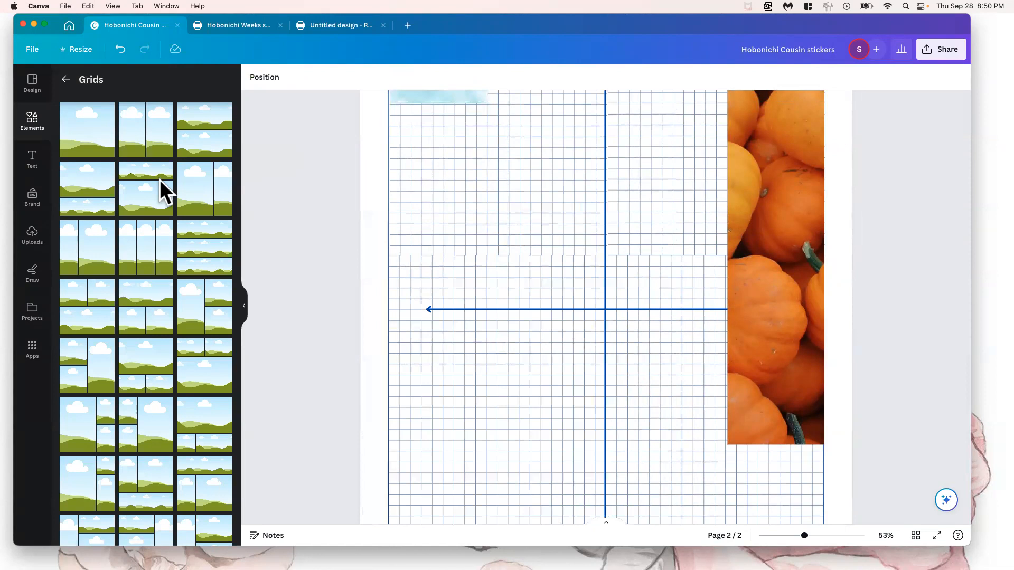
Add the single-cell photo grid to page 2 and bring it forward one layer
click(66, 80)
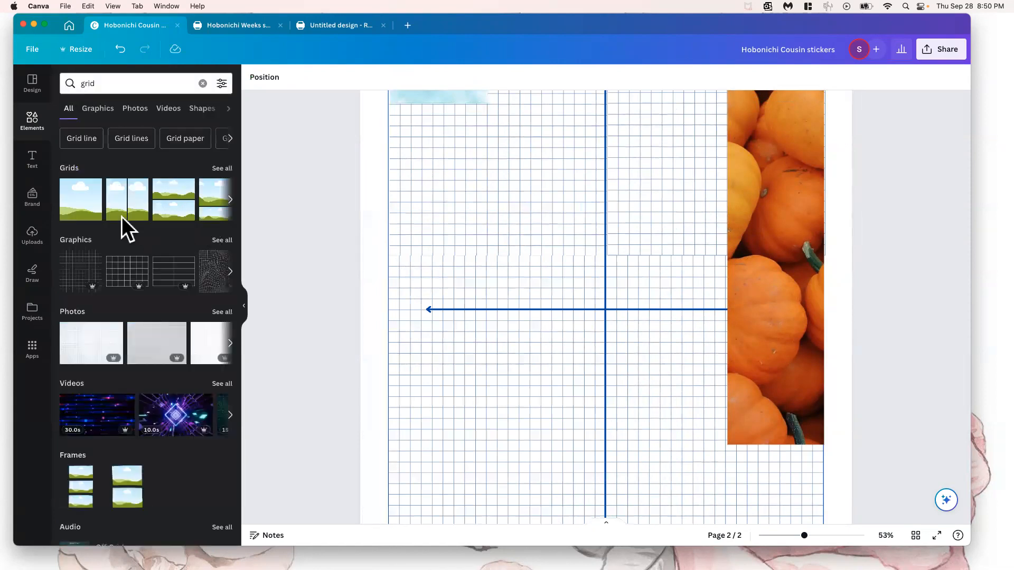
click(80, 202)
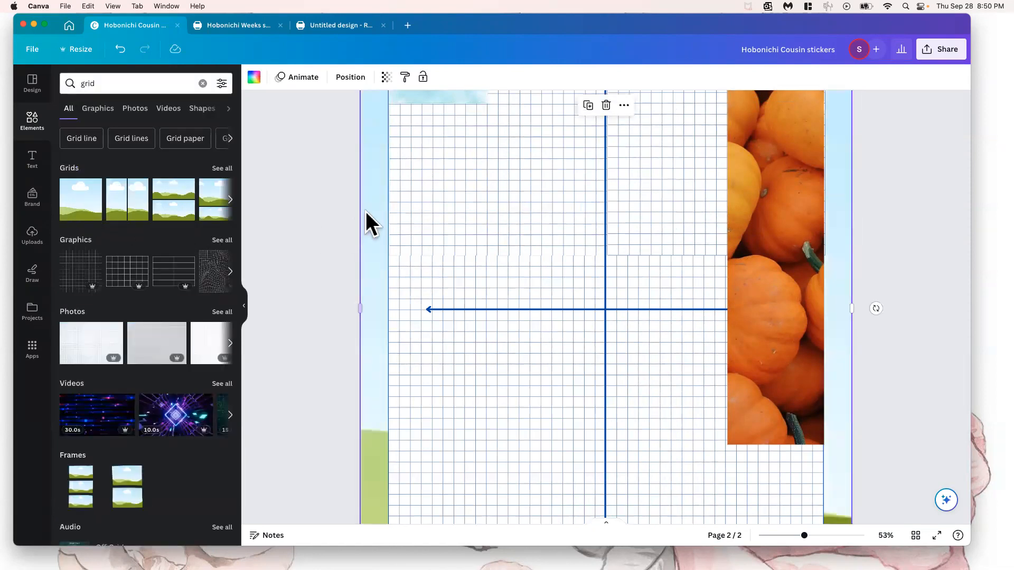
drag(367, 220, 335, 292)
right_click(373, 253)
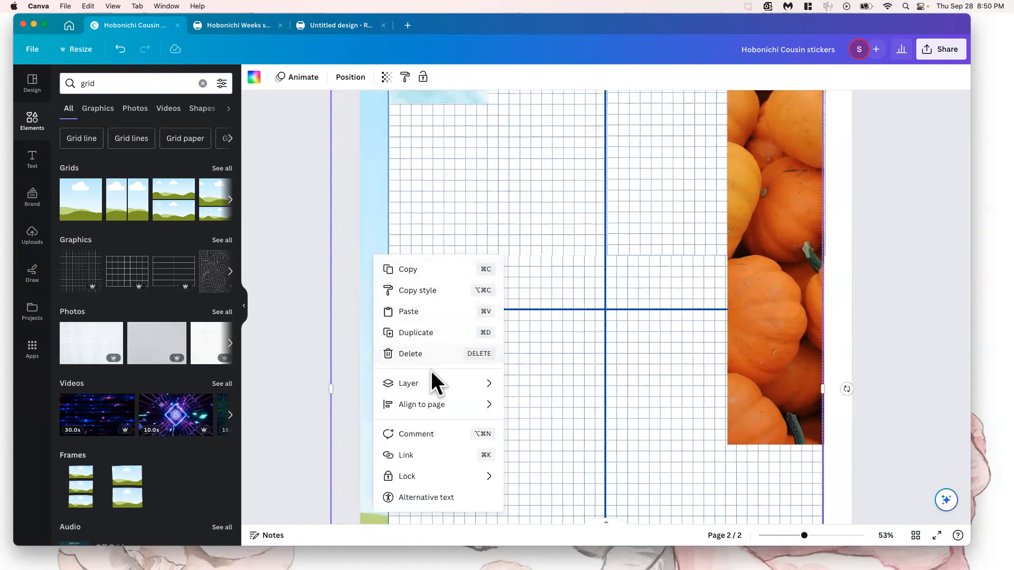
mouse_move(494, 387)
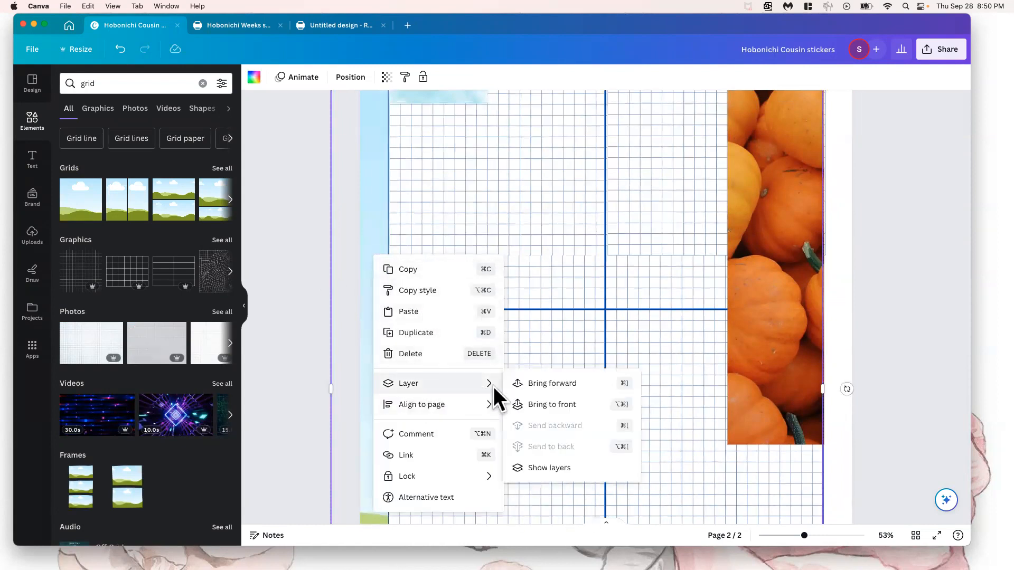
click(570, 382)
Shrink the single-cell grid to a small strip and move it onto the graph paper near the watercolor strip
drag(370, 164, 705, 502)
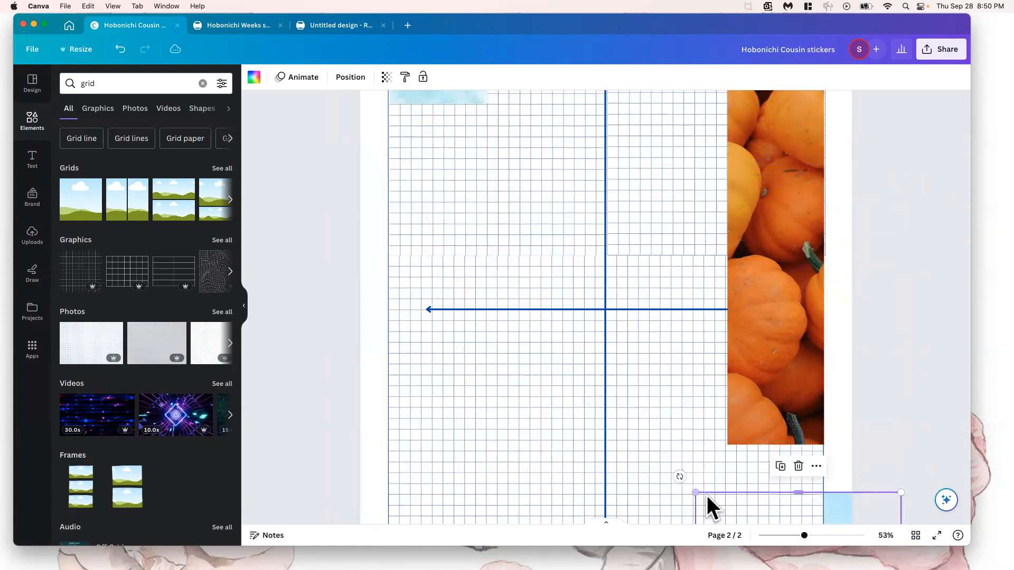
drag(769, 502, 479, 130)
drag(433, 102, 481, 165)
scroll(481, 166, up, 5)
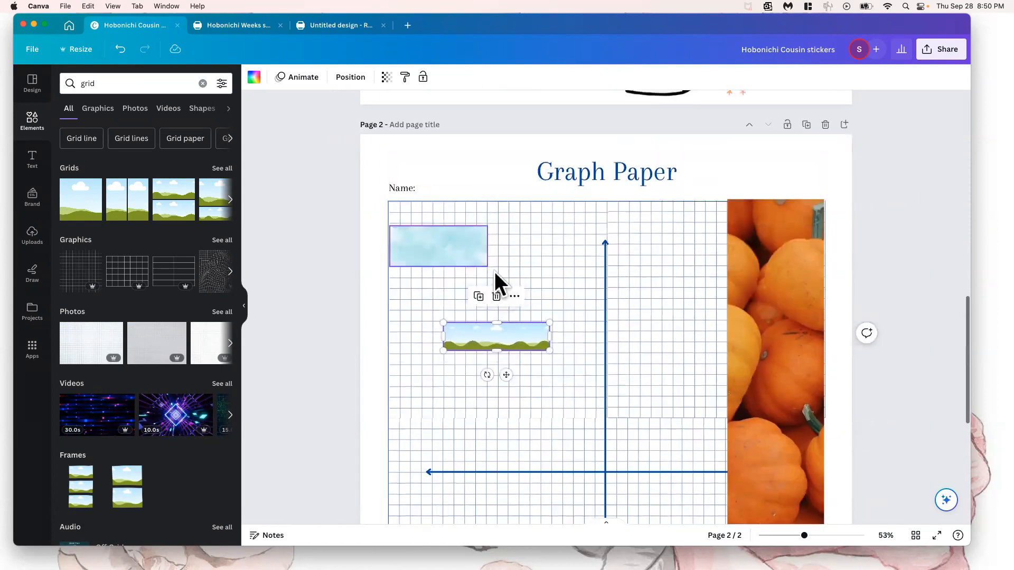
Align the small landscape grid beneath the light blue watercolor strip, match its width to the strip, and adjust its height
drag(485, 317, 453, 299)
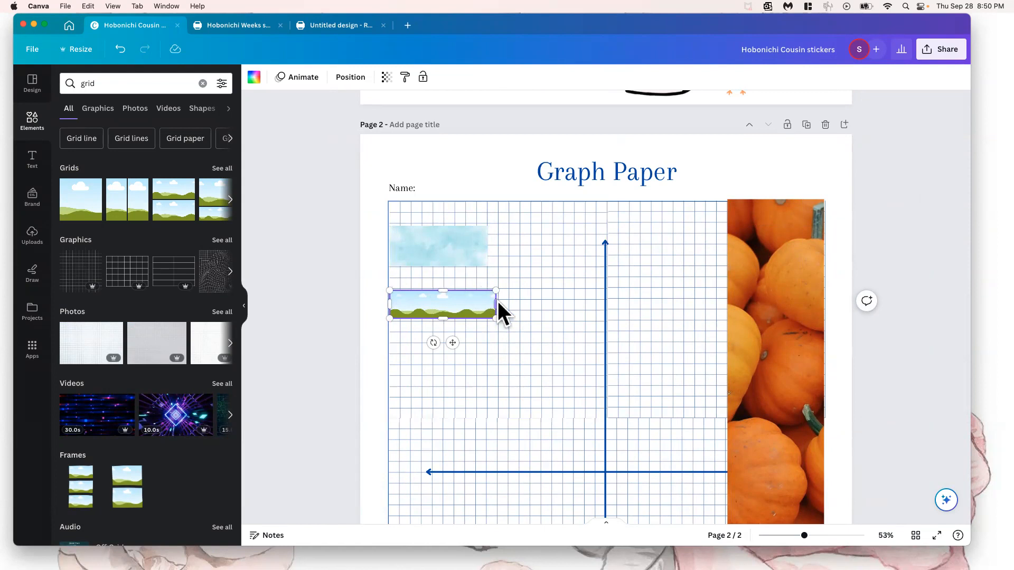
drag(496, 303, 487, 304)
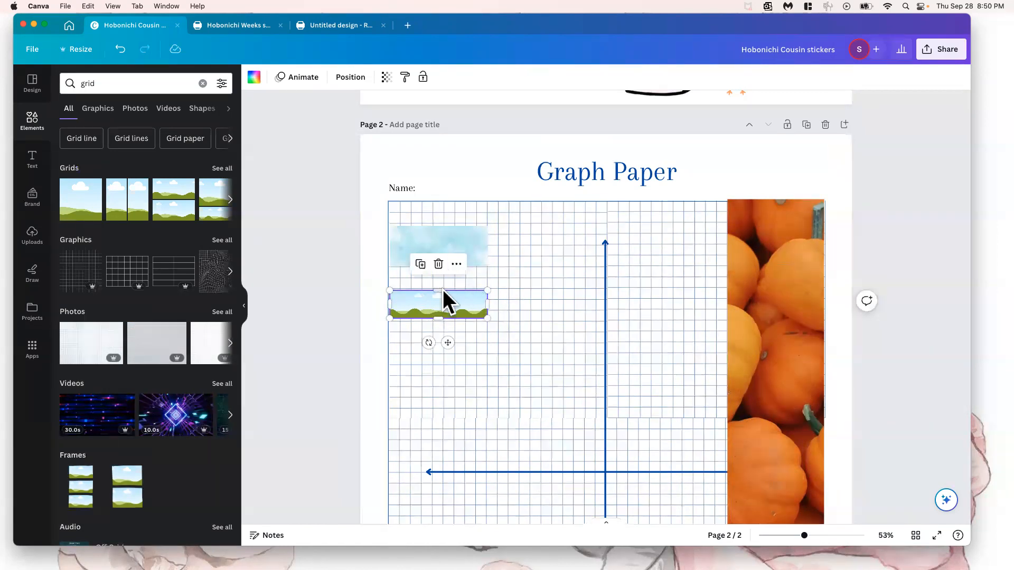
mouse_move(437, 319)
mouse_down()
mouse_move(436, 343)
mouse_move(450, 322)
mouse_move(446, 301)
mouse_up()
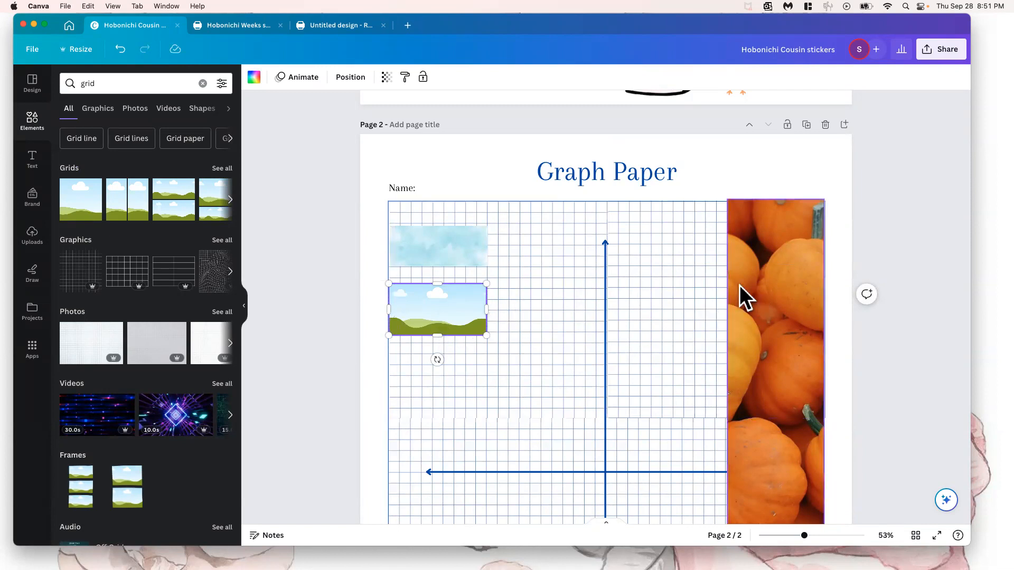
Check the Hobonichi Techo calendar photo in Safari, minimize that window, and review the page 1 stickers in Canva
scroll(666, 264, up, 6)
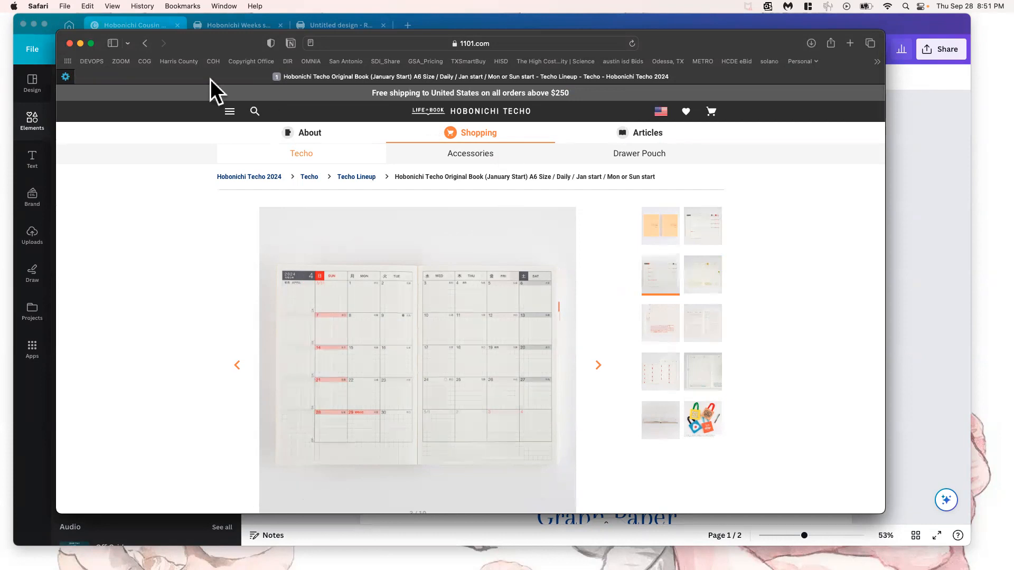
click(81, 44)
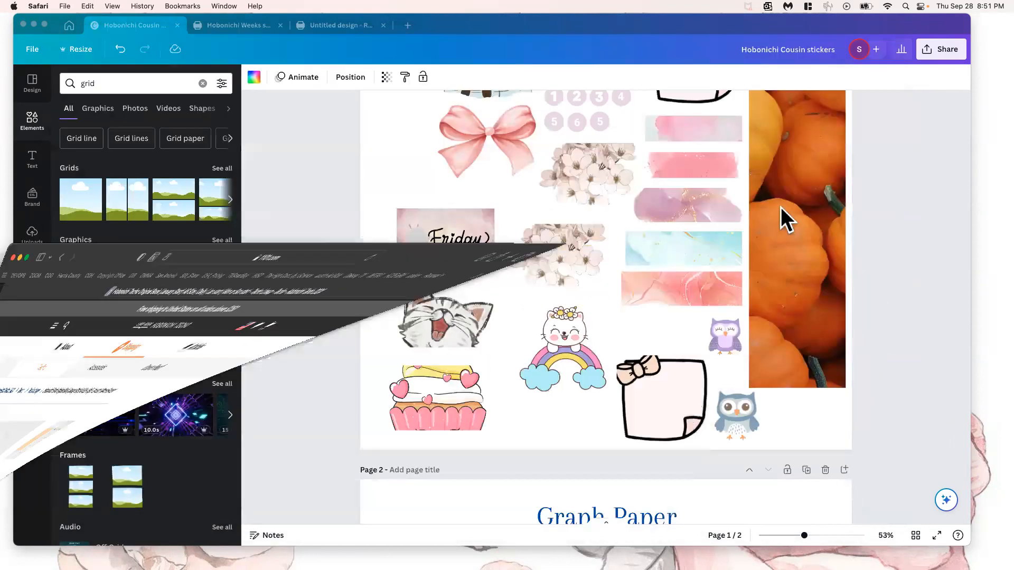
scroll(782, 207, up, 5)
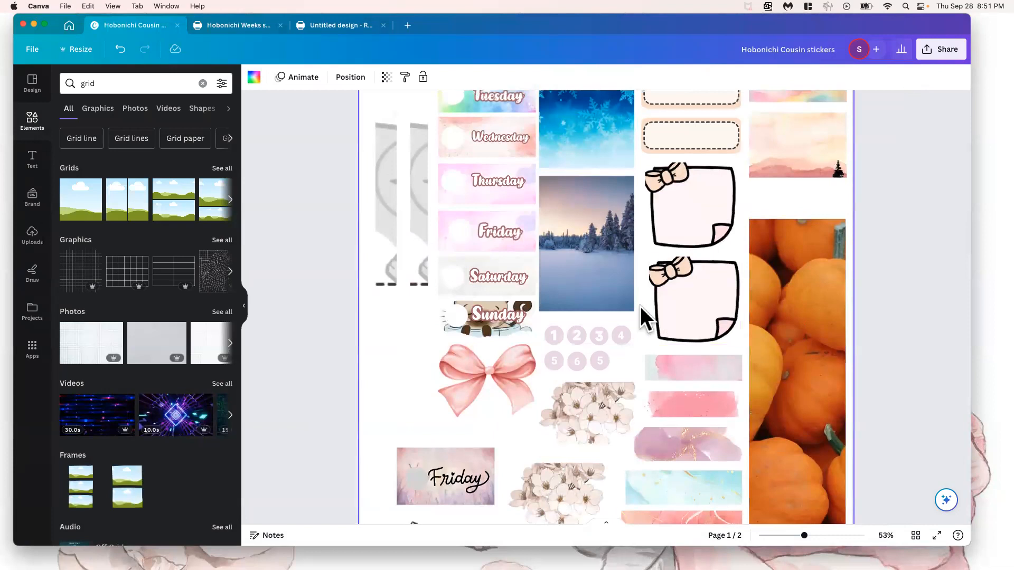
scroll(640, 307, down, 15)
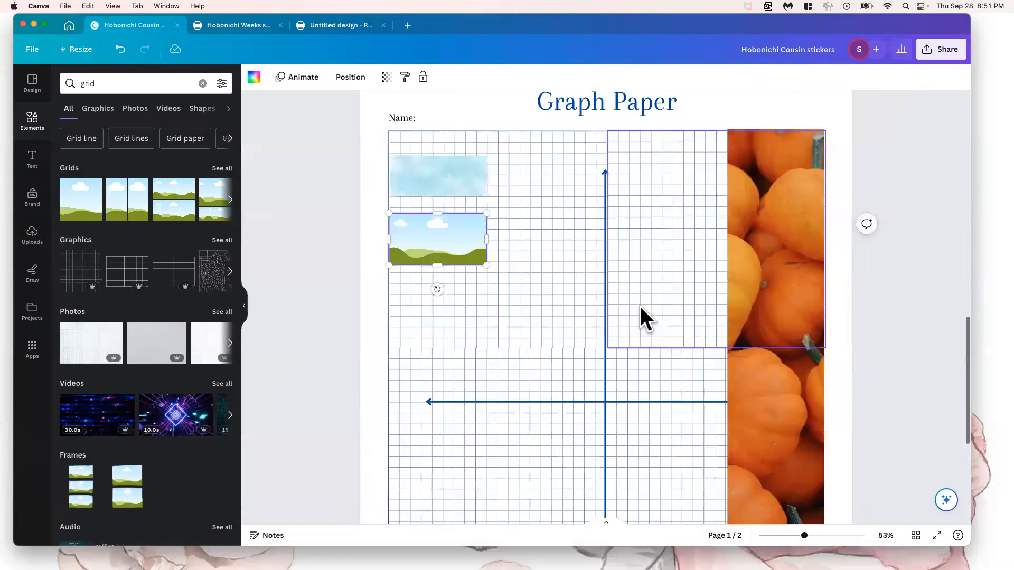
Move the small landscape grid on page 2 to the blank squares beside the watercolor strip
scroll(640, 307, down, 3)
drag(443, 172, 493, 199)
scroll(500, 199, up, 10)
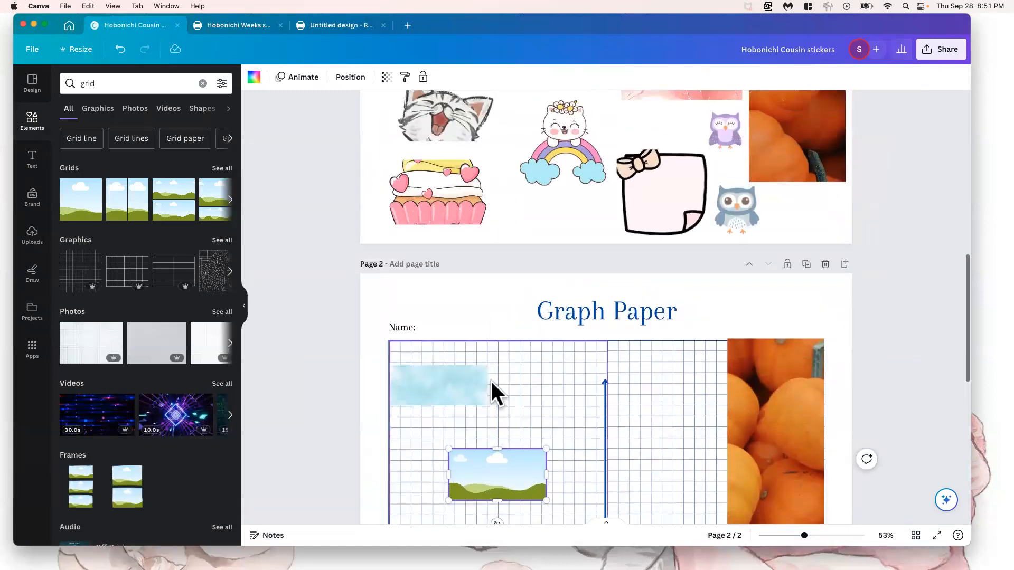
drag(499, 463, 525, 412)
Add a blank third page after the graph paper page
scroll(525, 412, down, 5)
scroll(525, 412, down, 5)
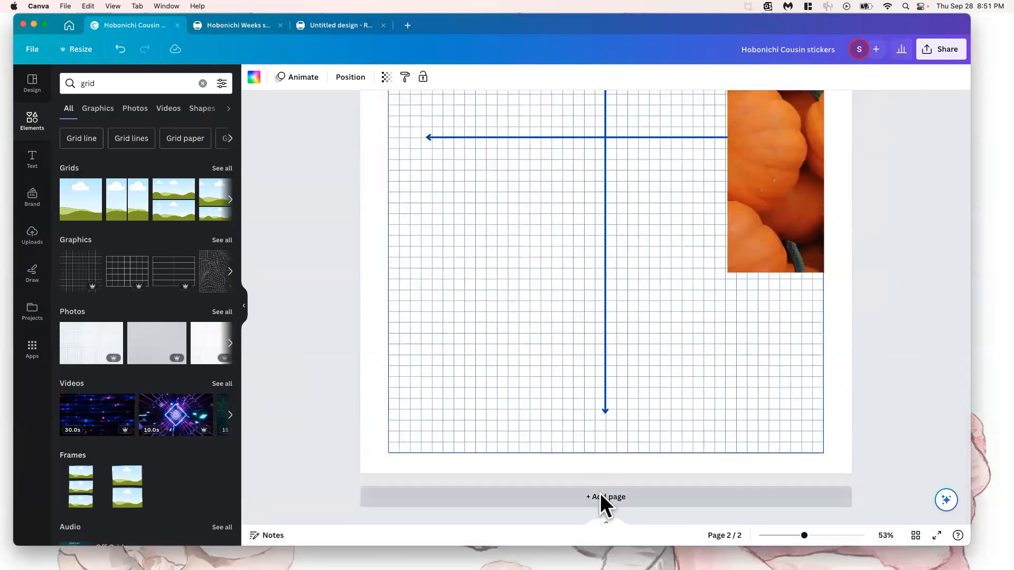
click(599, 494)
scroll(519, 262, up, 10)
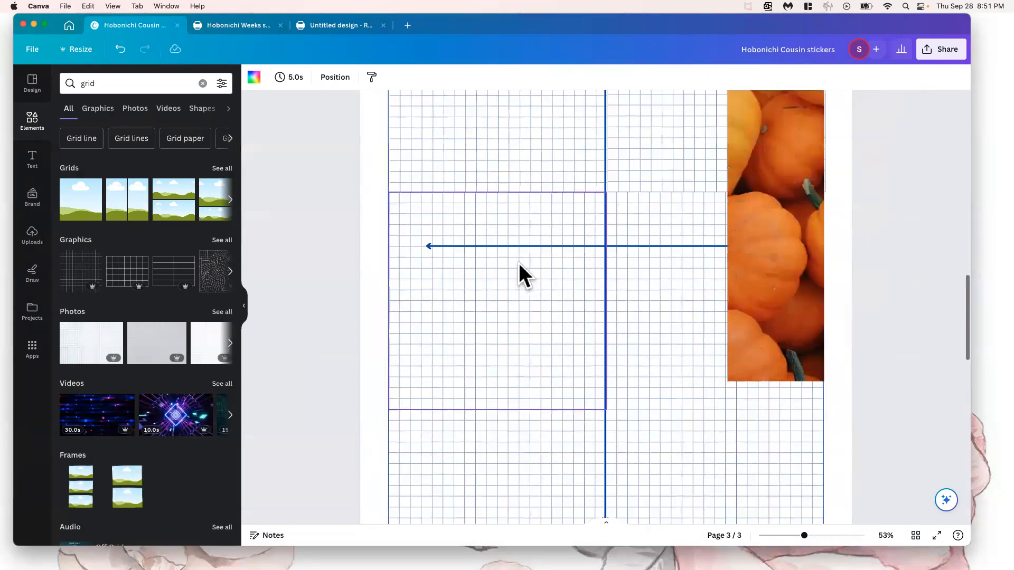
Place the small landscape grid in the upper-left corner of the blank page 3
scroll(519, 263, up, 5)
click(528, 222)
drag(517, 249, 433, 336)
click(510, 348)
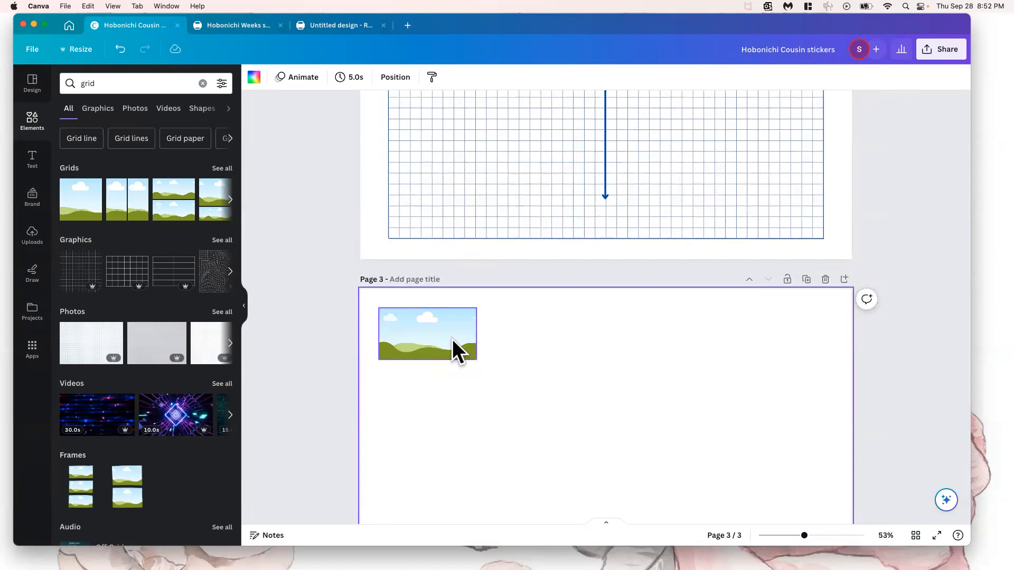
Shorten the landscape grid on page 3 to a height of about 130 by raising its lower edge, keeping its width
scroll(452, 339, up, 1)
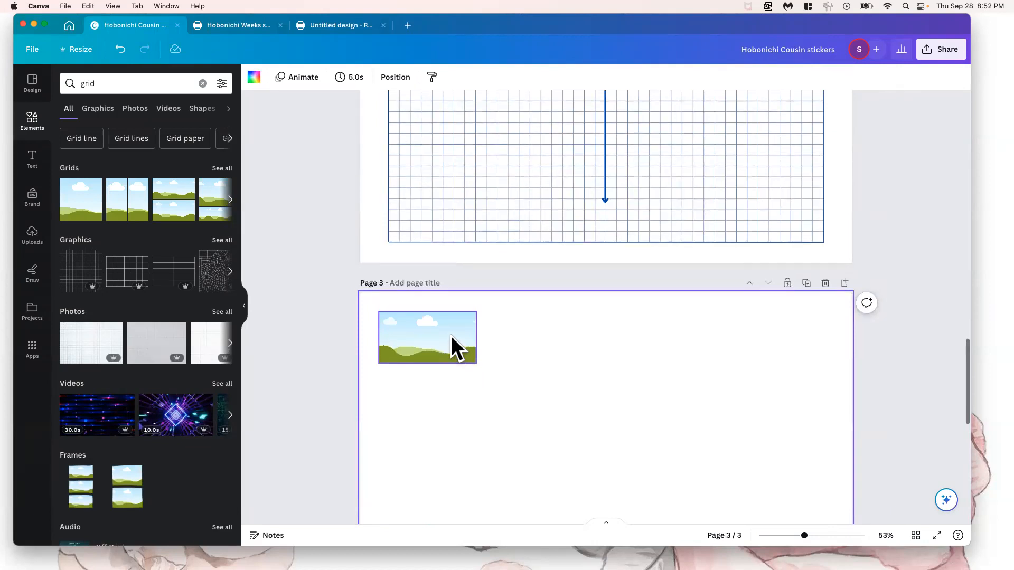
click(423, 323)
drag(427, 364, 427, 352)
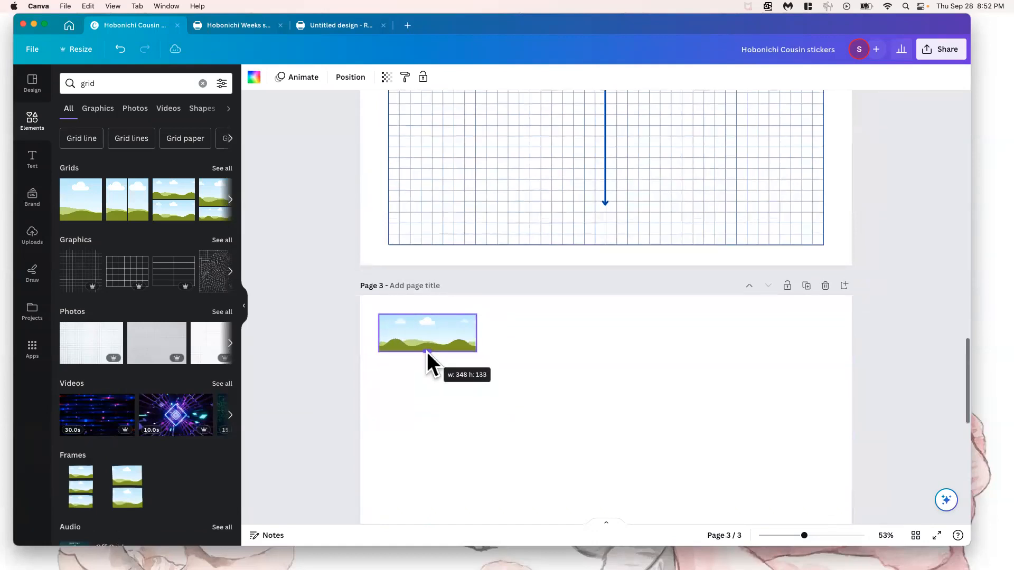
click(428, 361)
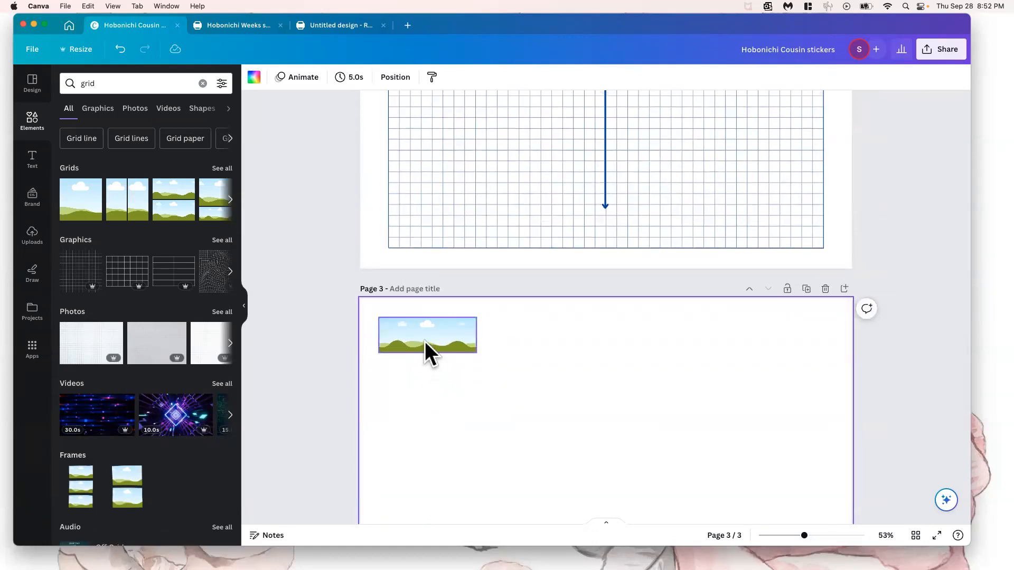
Duplicate the landscape grid repeatedly to build a vertical column of seven strips along the left side of page 3
click(424, 342)
scroll(446, 349, down, 1)
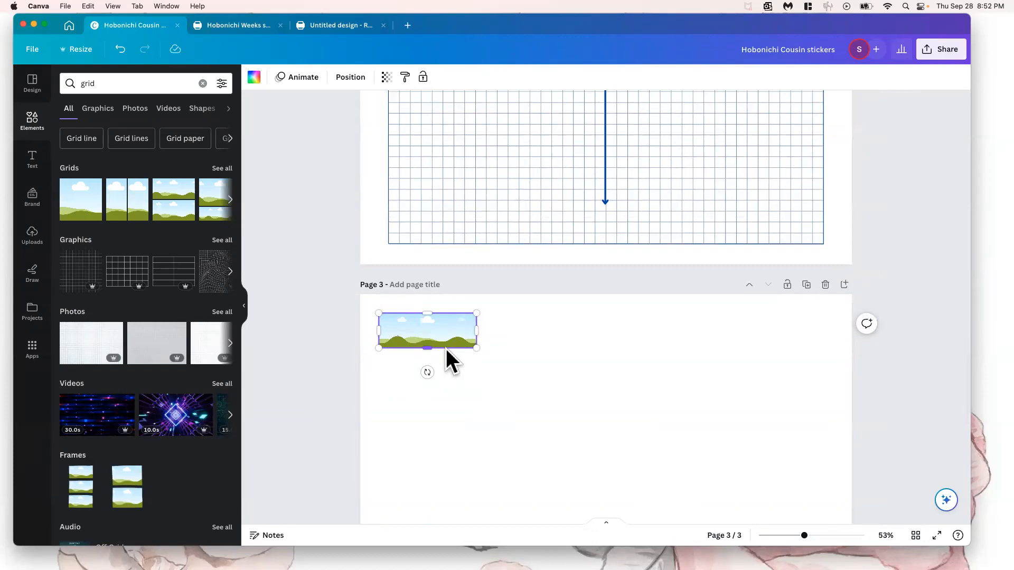
drag(434, 342, 430, 371)
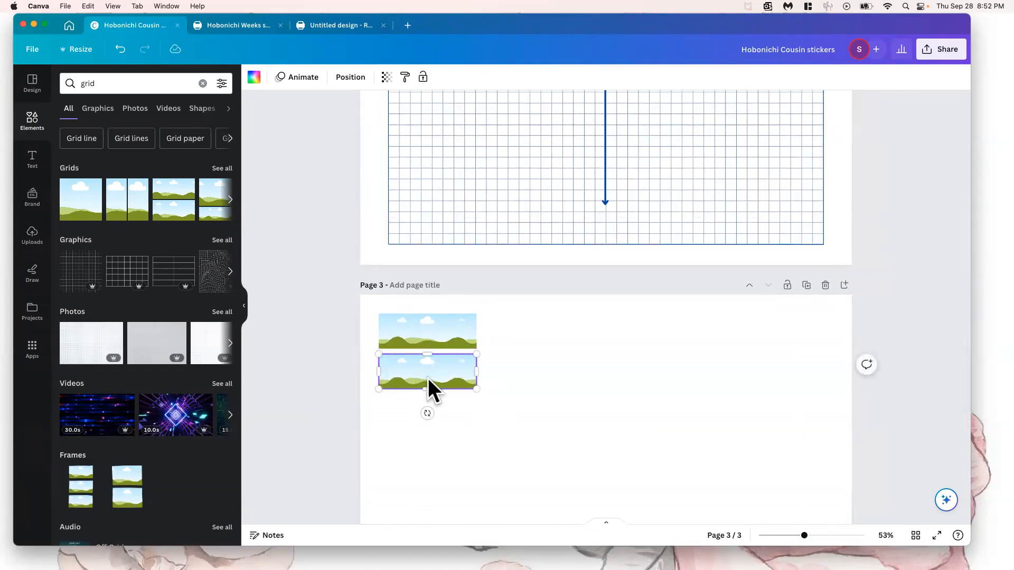
key(super+d)
drag(428, 413, 429, 425)
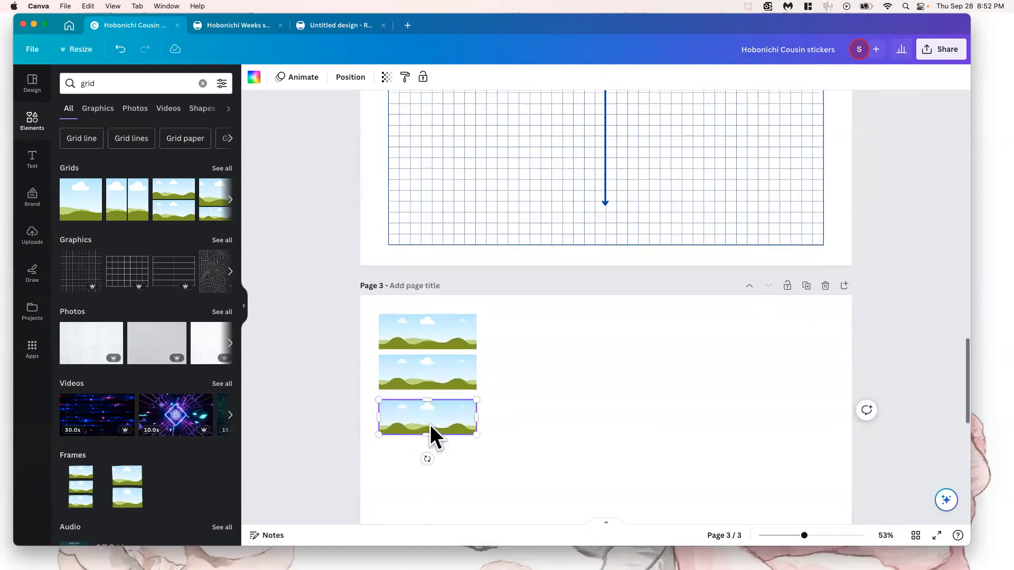
key(super+d)
key(super+d)
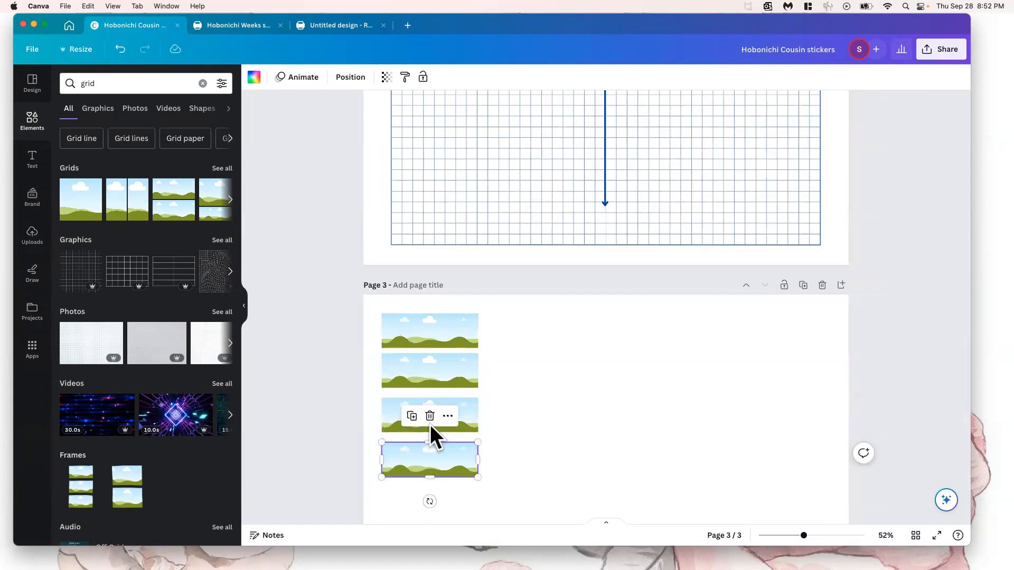
scroll(449, 407, down, 3)
scroll(450, 406, down, 1)
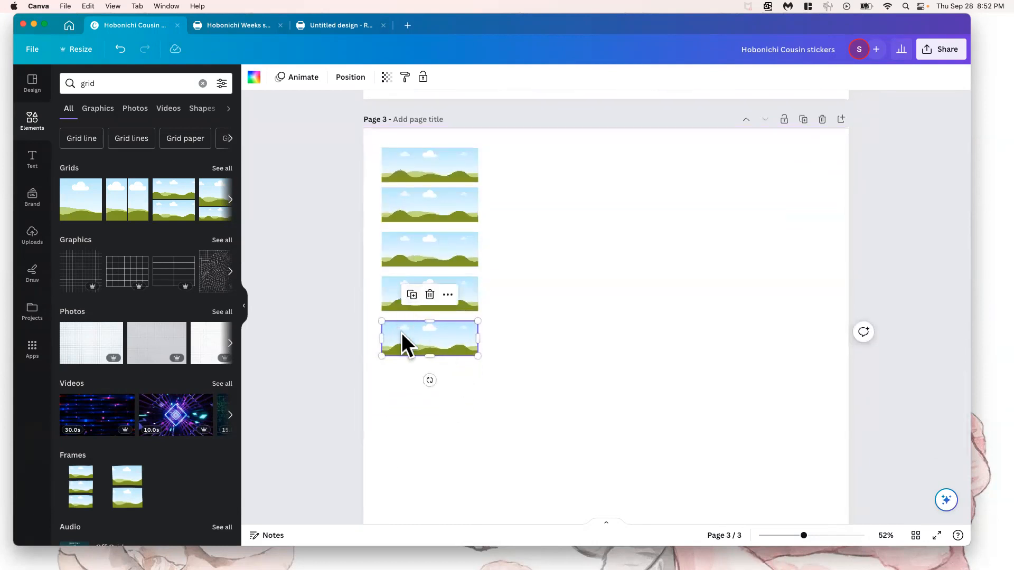
key(super+d)
key(super+d)
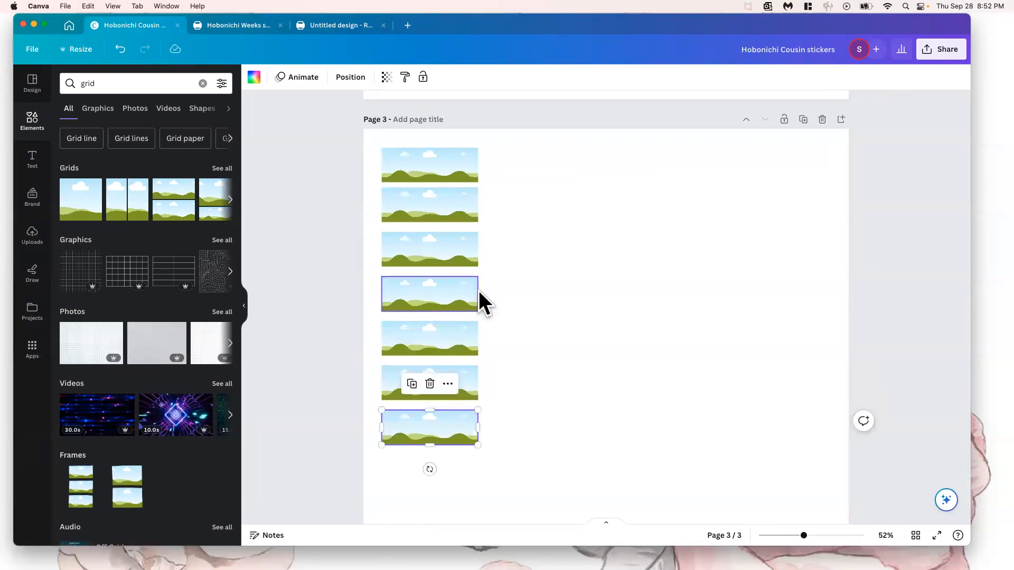
click(491, 278)
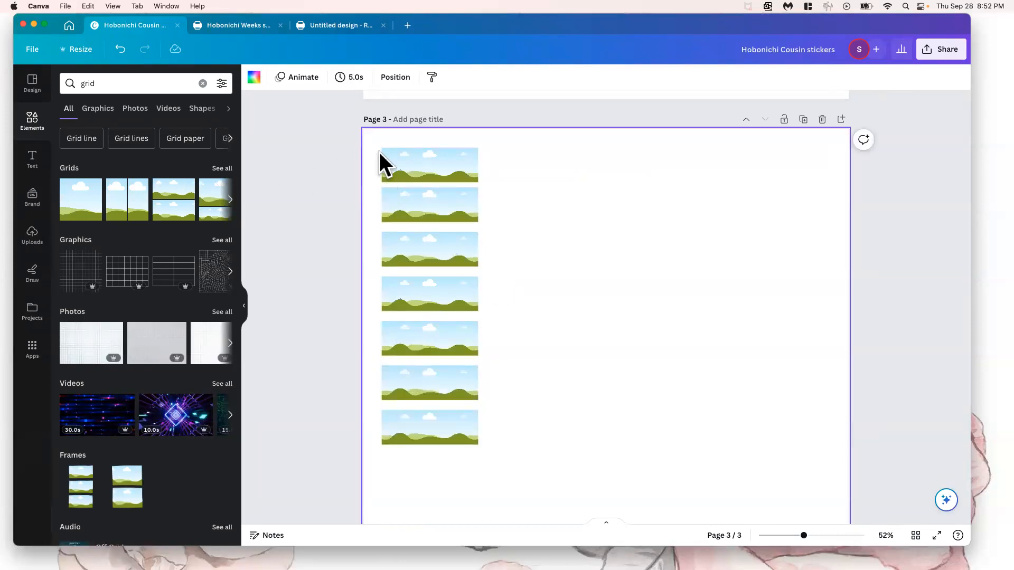
Search the elements library for "aimal print"
double_click(113, 82)
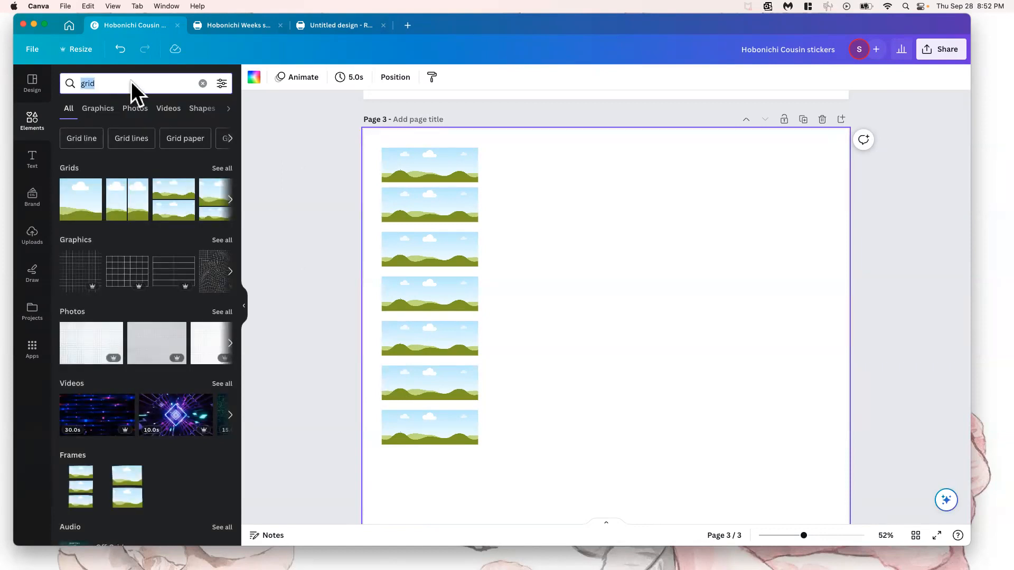
text(an)
key(BackSpace)
text(i)
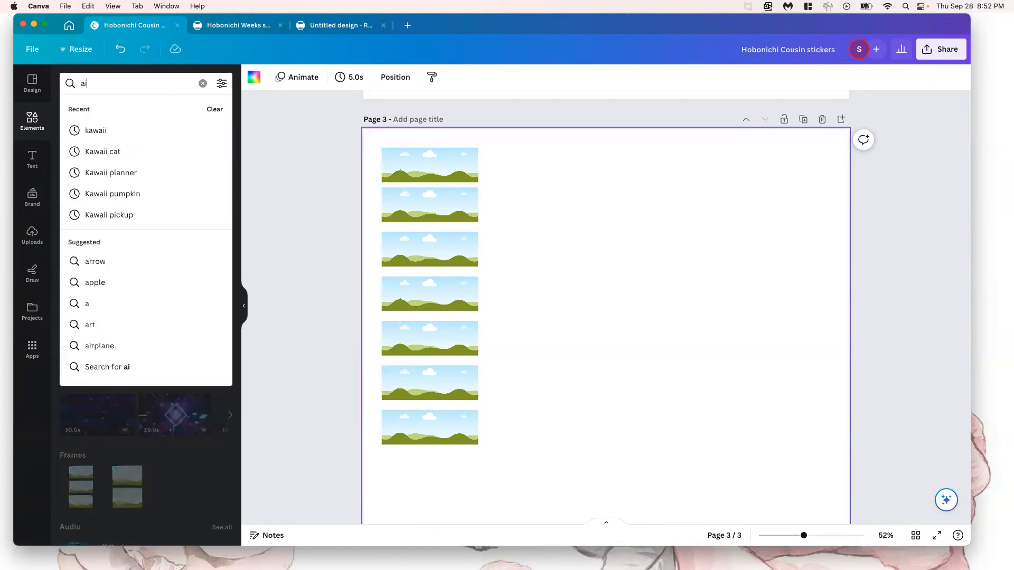
text(mal print)
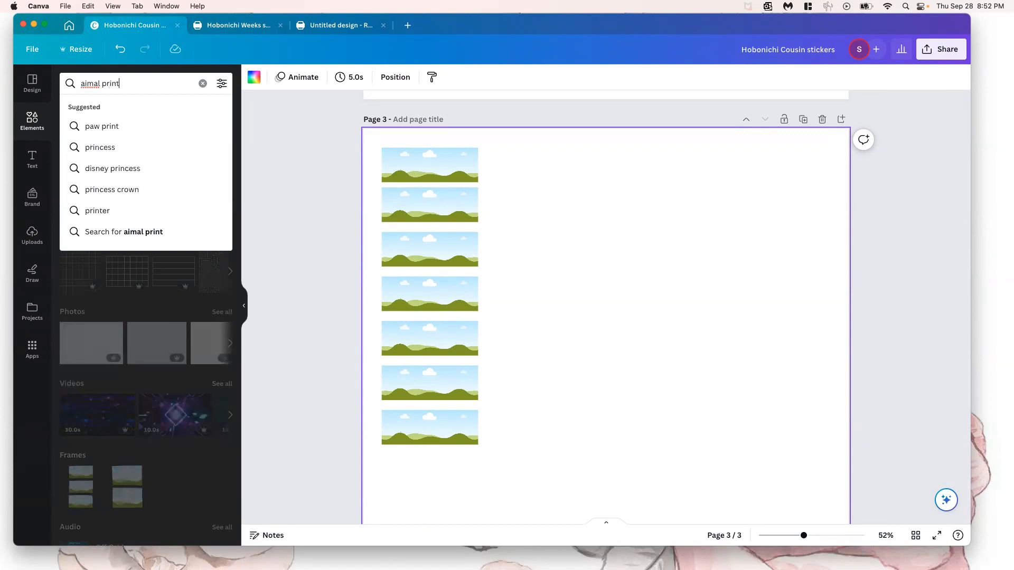
key(Return)
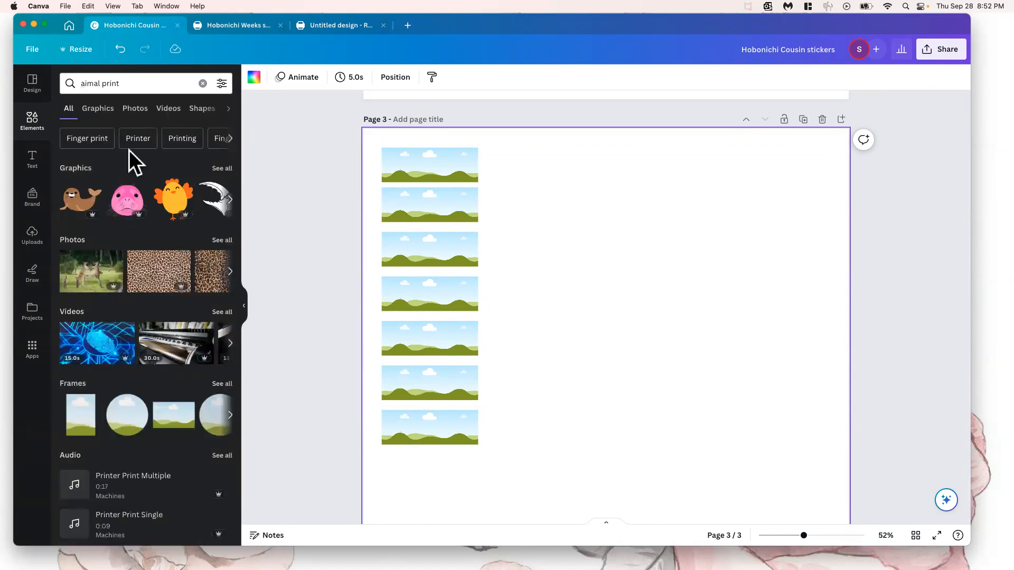
Fill the second grid in the column with the brown leopard print photo and make it semi-transparent
drag(142, 262, 421, 212)
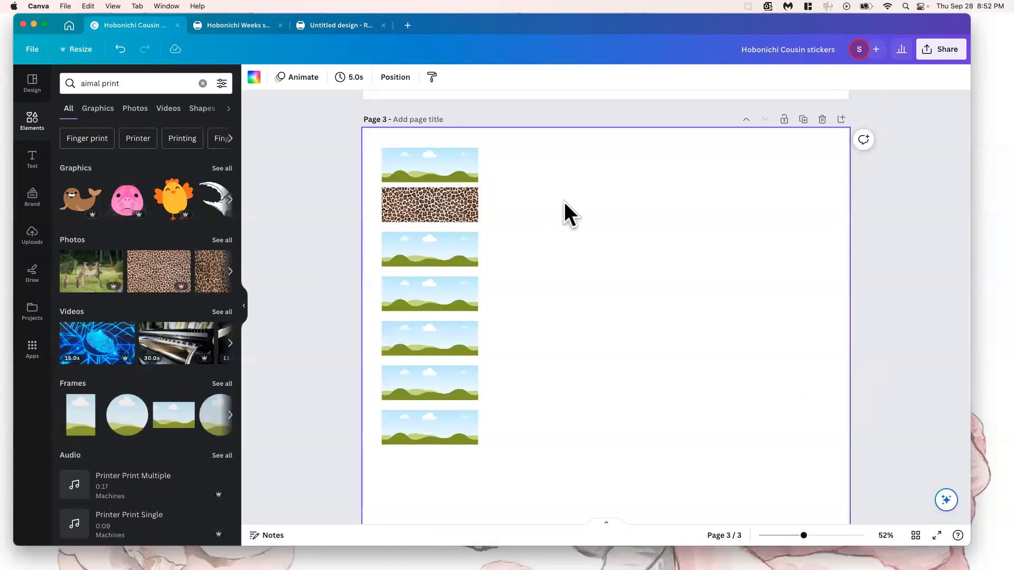
click(427, 216)
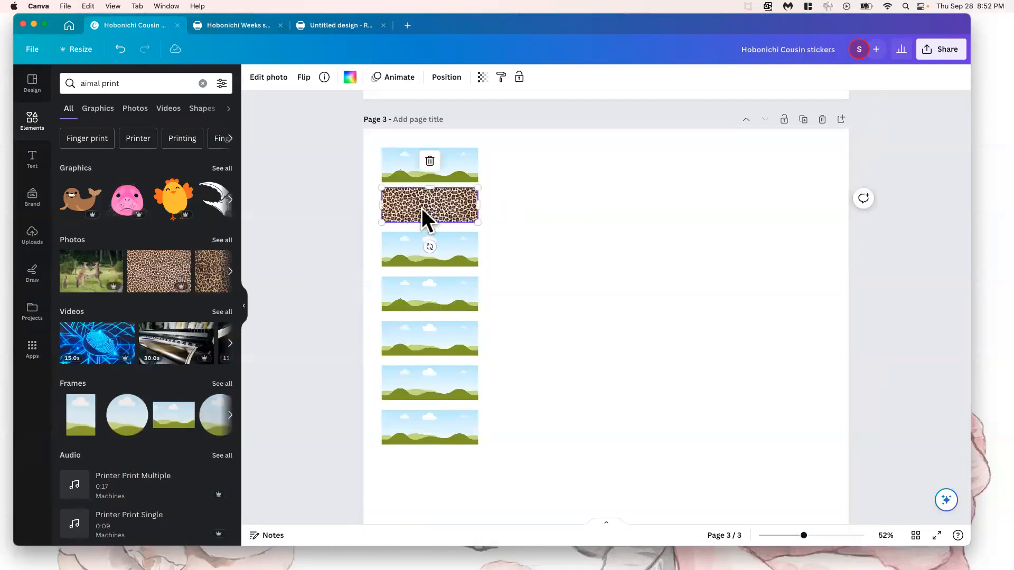
click(482, 77)
drag(482, 118, 420, 119)
click(561, 231)
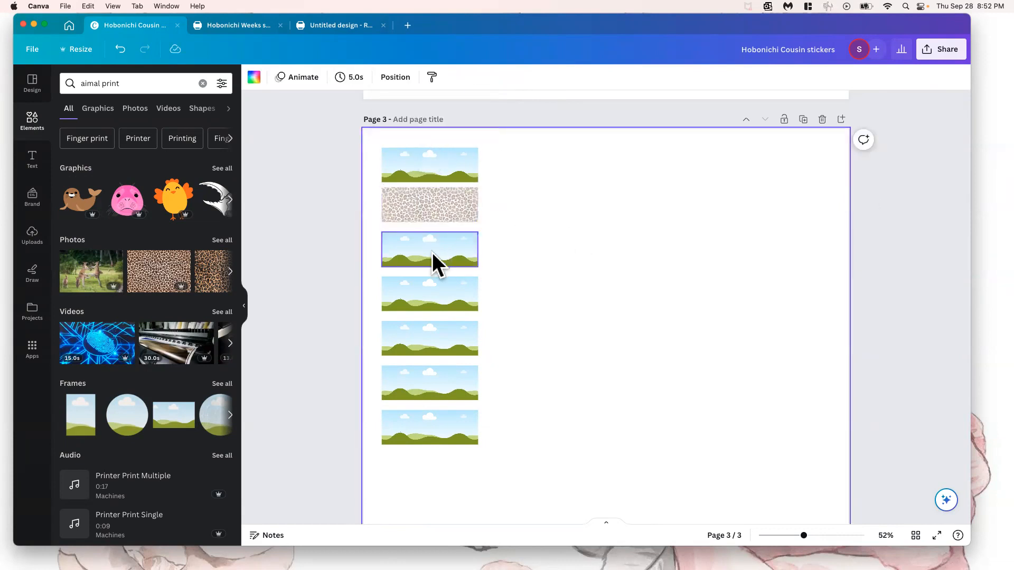
Place the brown leopard print photo in the top two grids and fade the second one slightly further
click(420, 208)
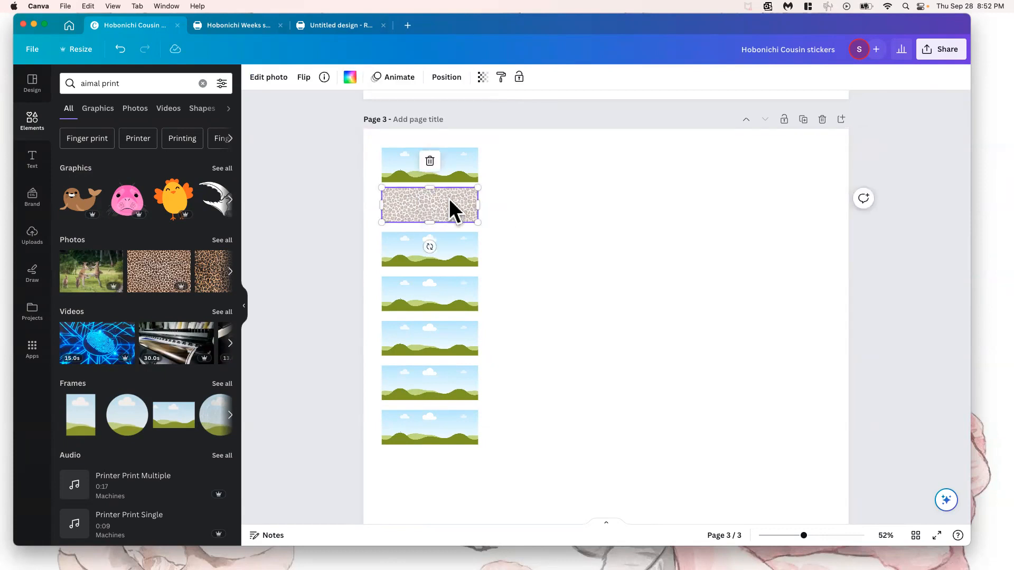
drag(161, 253, 414, 209)
drag(151, 290, 430, 168)
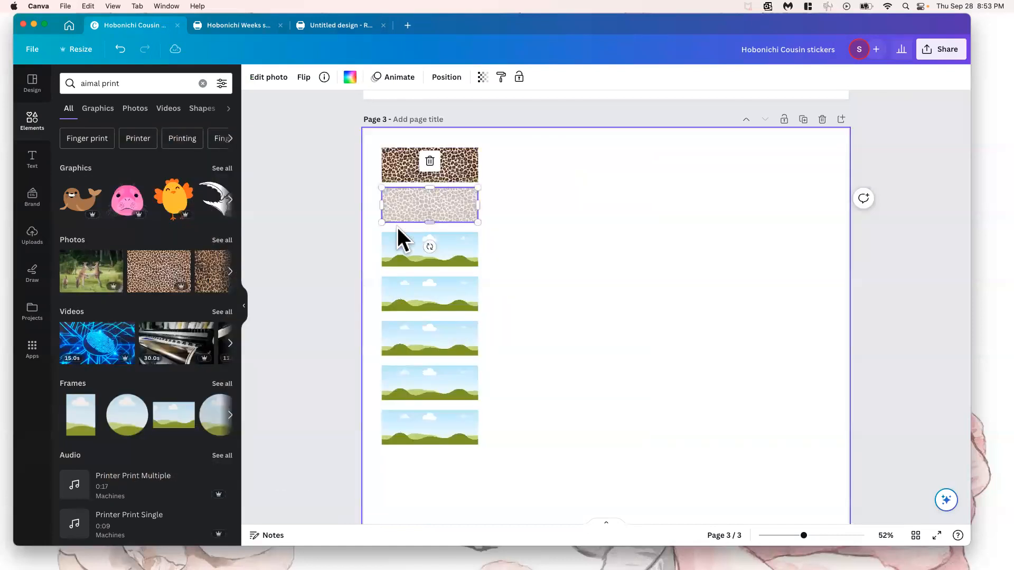
click(483, 77)
mouse_move(414, 117)
mouse_down()
mouse_move(402, 117)
mouse_move(412, 117)
mouse_up()
click(455, 164)
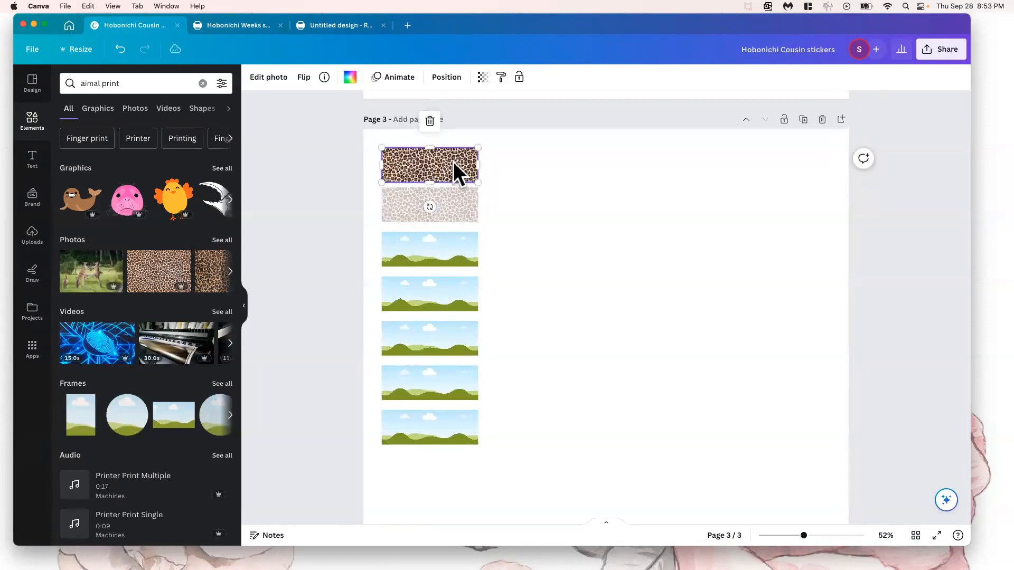
click(449, 197)
click(457, 159)
click(430, 121)
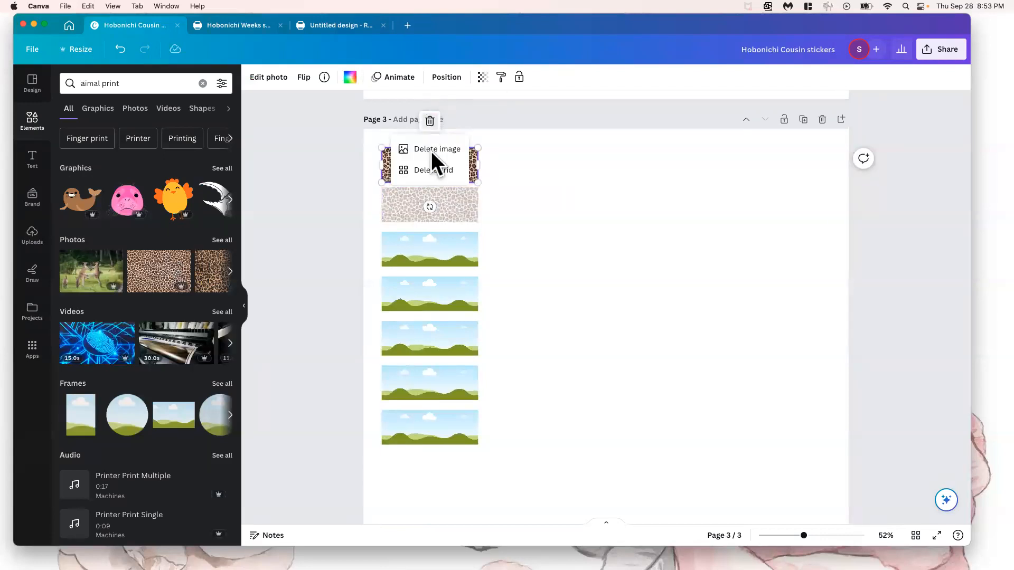
click(509, 169)
Fill the top grid with the black and white leopard print, and try that print and the giraffe print in the second grid
scroll(166, 266, right, 6)
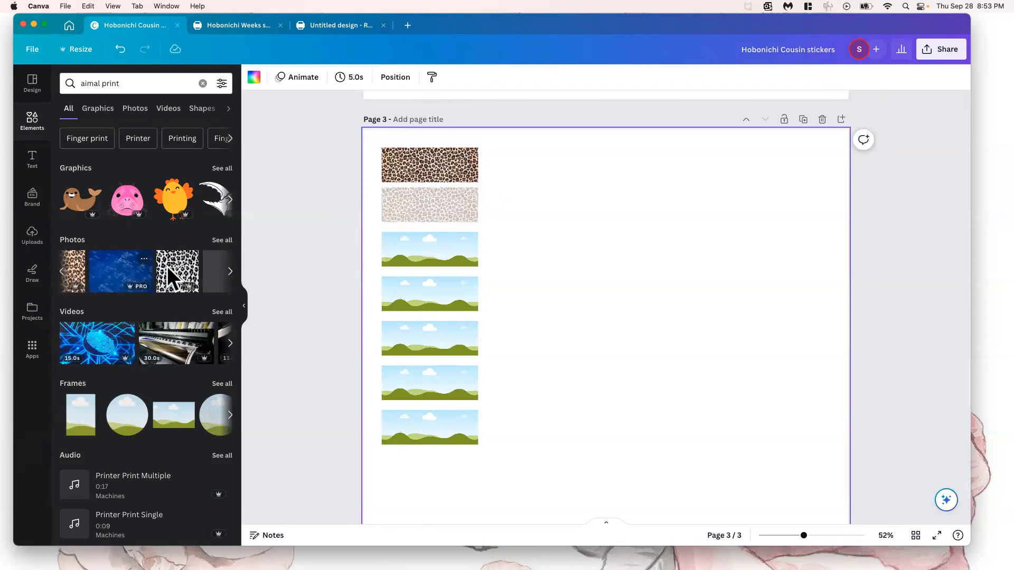
drag(152, 266, 405, 170)
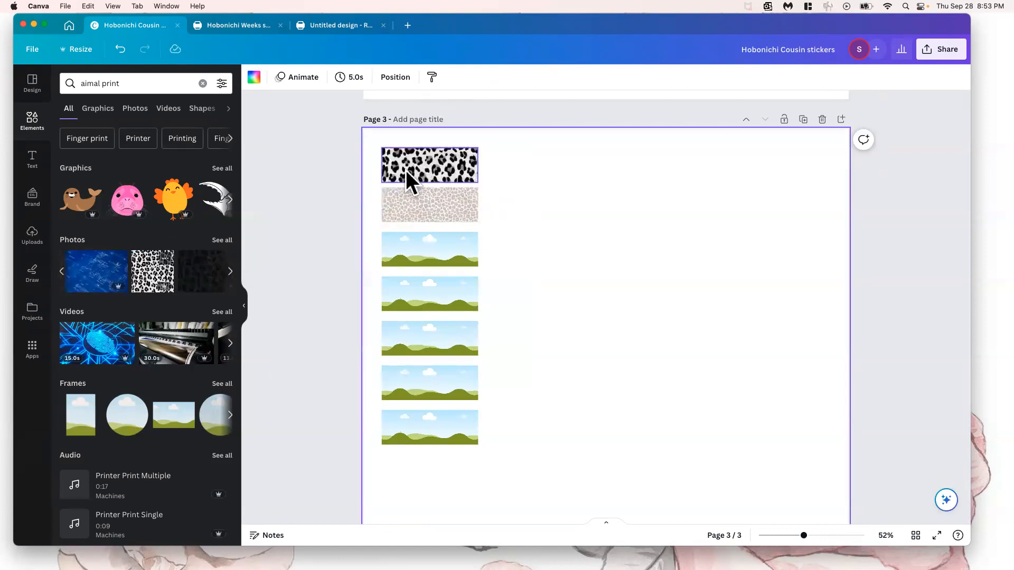
drag(149, 266, 412, 206)
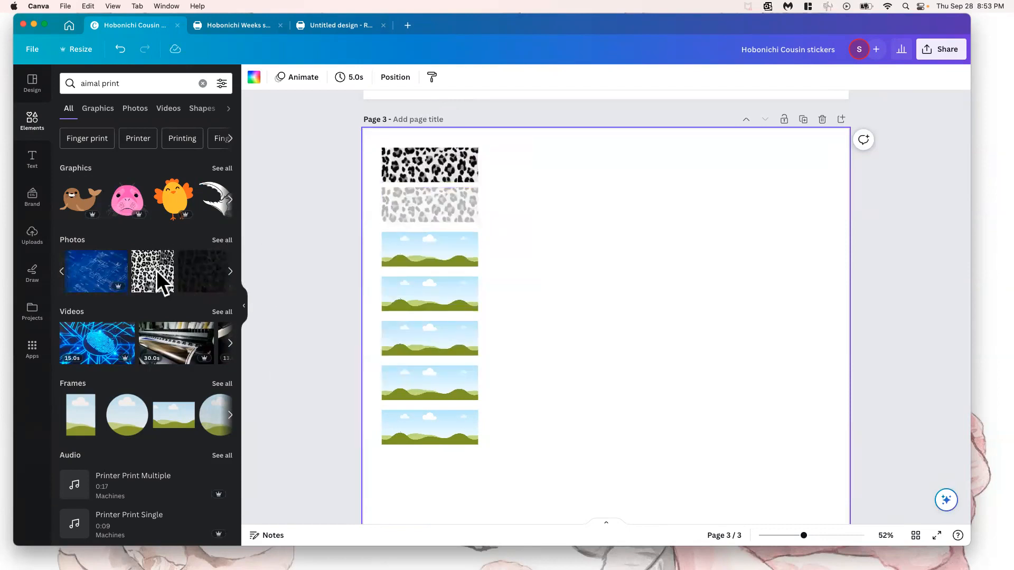
scroll(193, 270, right, 5)
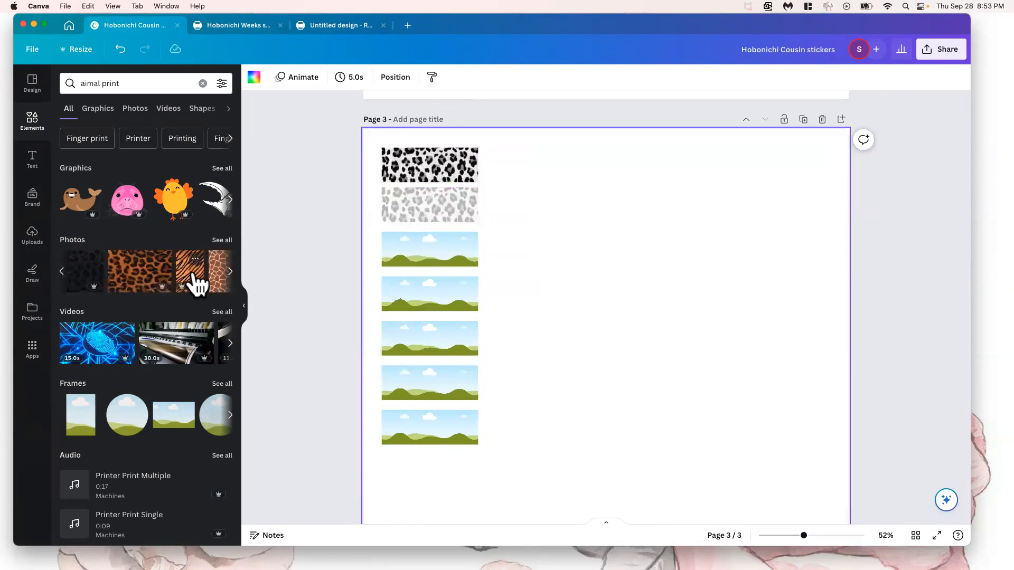
drag(176, 269, 425, 212)
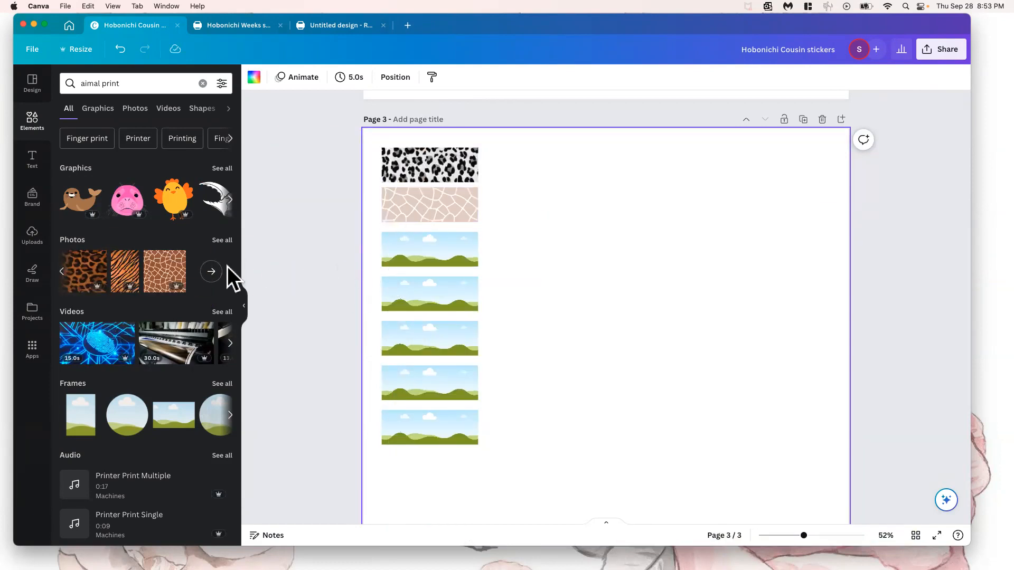
Show all matching photos and fill the remaining six grids in the column with the black and white leopard print
click(214, 272)
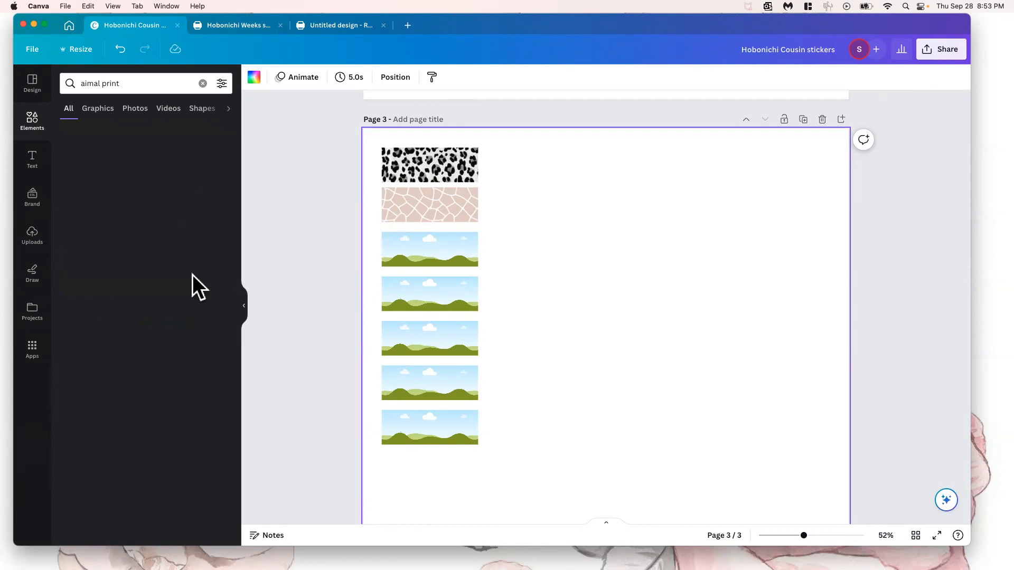
drag(207, 295, 389, 207)
drag(200, 314, 404, 253)
drag(198, 314, 438, 305)
drag(230, 318, 434, 328)
drag(207, 326, 425, 419)
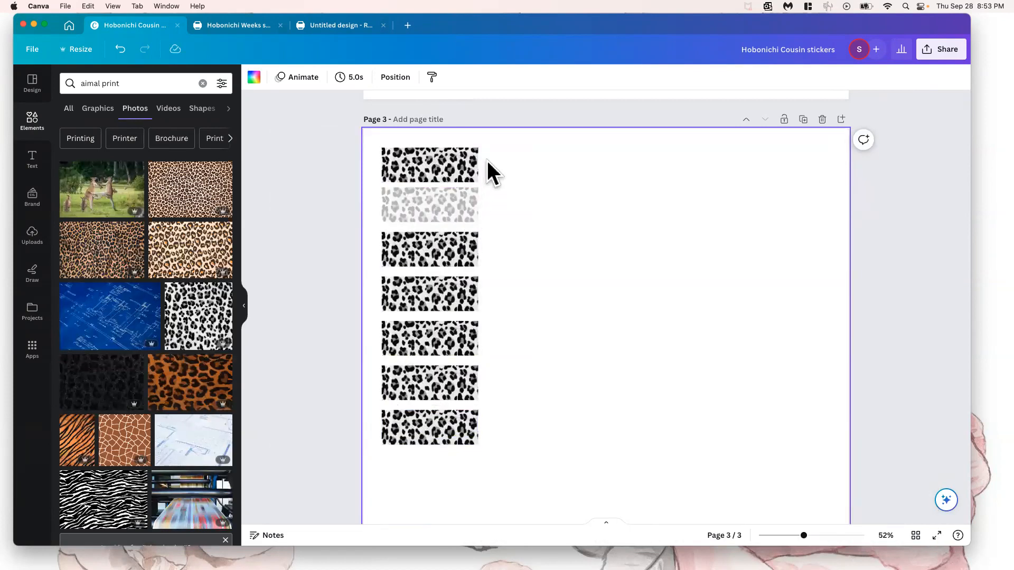
Select all seven leopard print strips and reduce their opacity together so they match
click(428, 170)
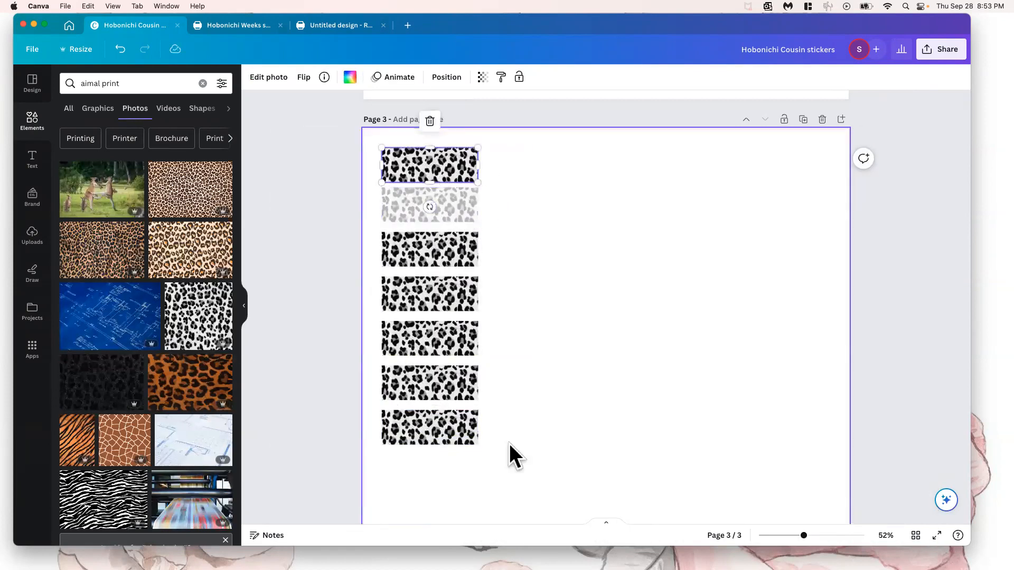
drag(482, 456, 320, 118)
click(387, 76)
click(535, 212)
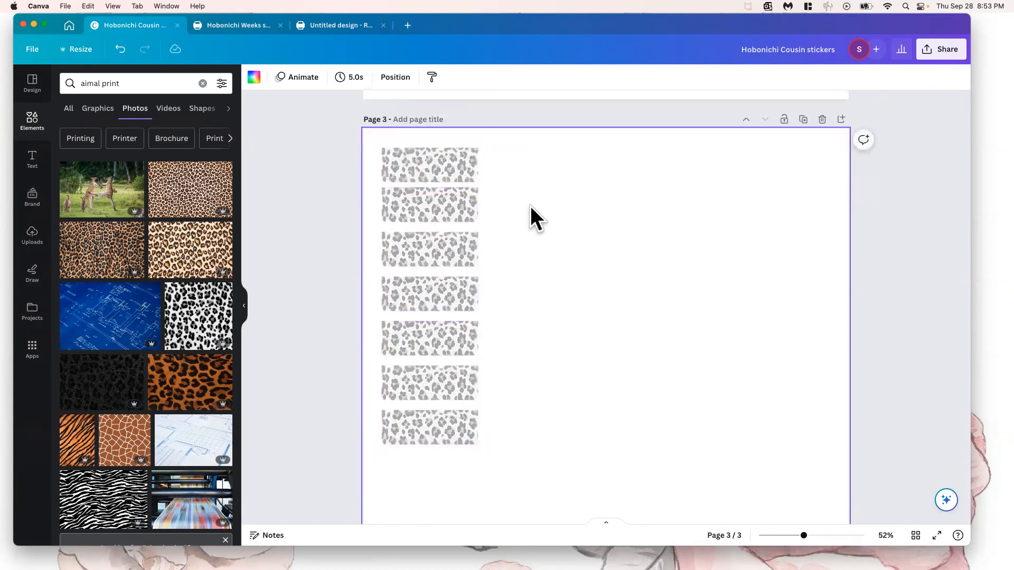
Move the second leopard print strip down slightly to even out its spacing between the first and third strips
scroll(510, 220, up, 3)
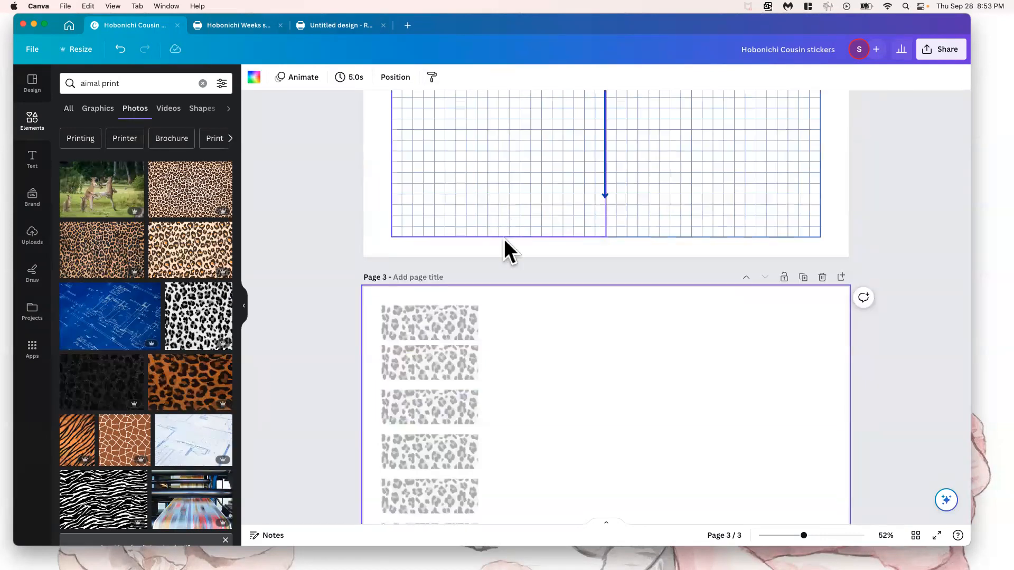
drag(439, 354, 438, 363)
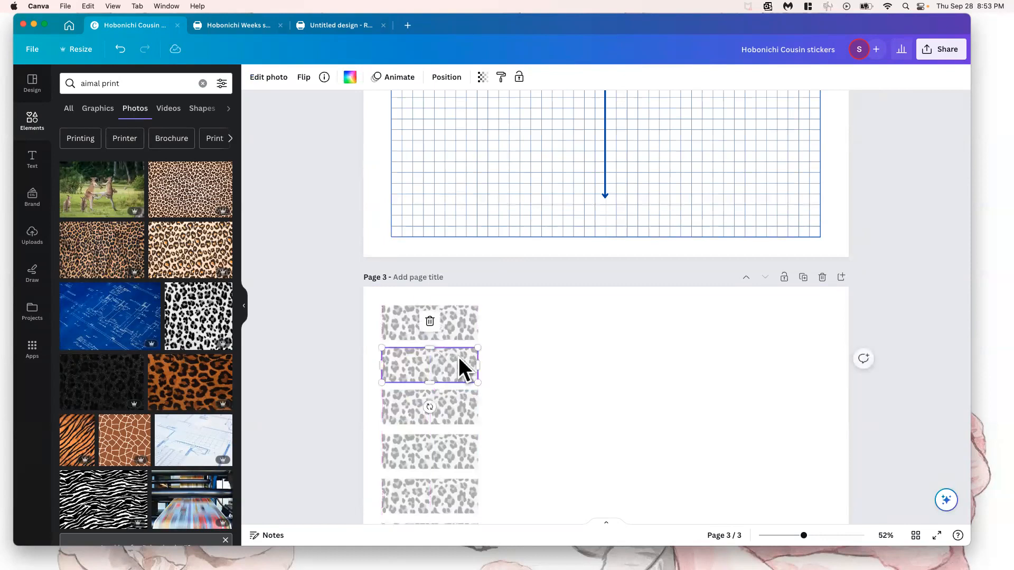
scroll(455, 426, down, 3)
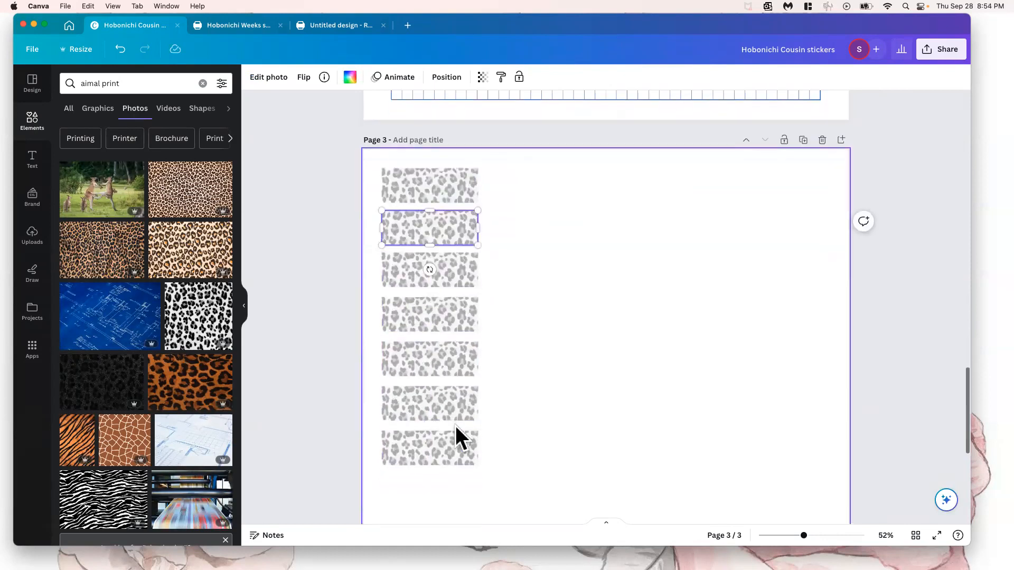
scroll(558, 251, up, 8)
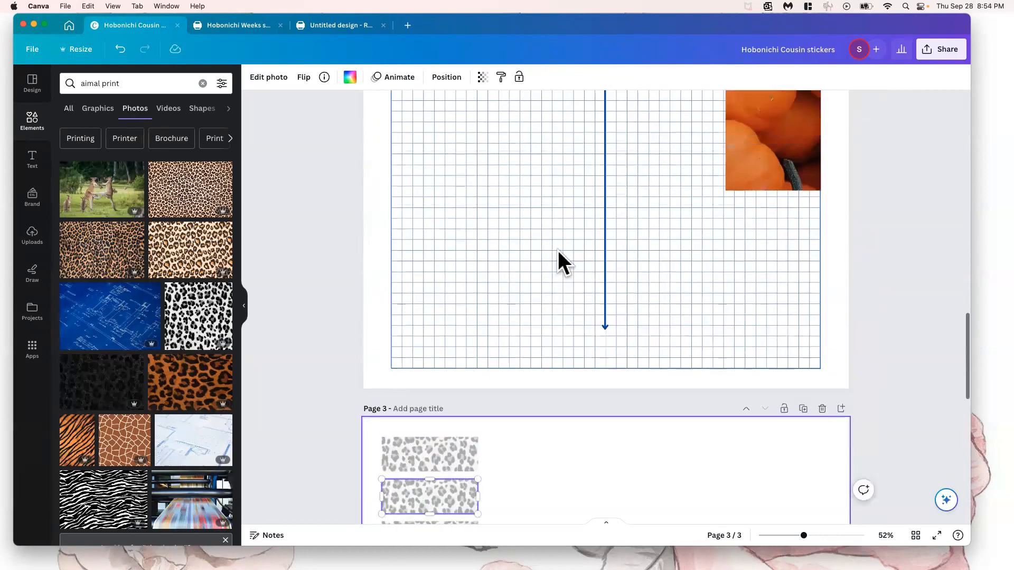
Reposition the pink bow and the upper cherry blossom cluster slightly on the first page
scroll(557, 250, up, 15)
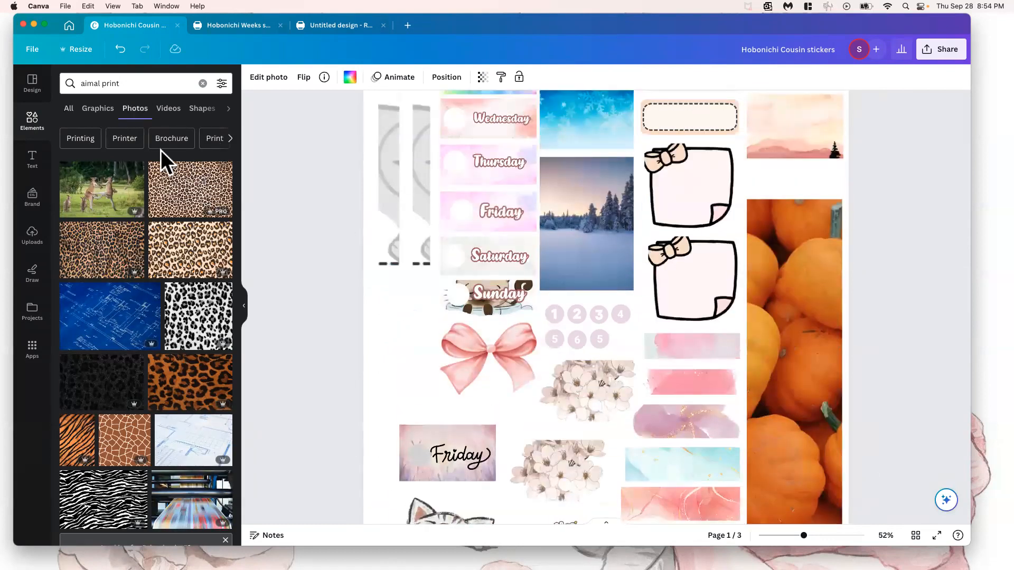
mouse_move(463, 348)
mouse_down()
mouse_move(412, 348)
mouse_move(452, 358)
mouse_up()
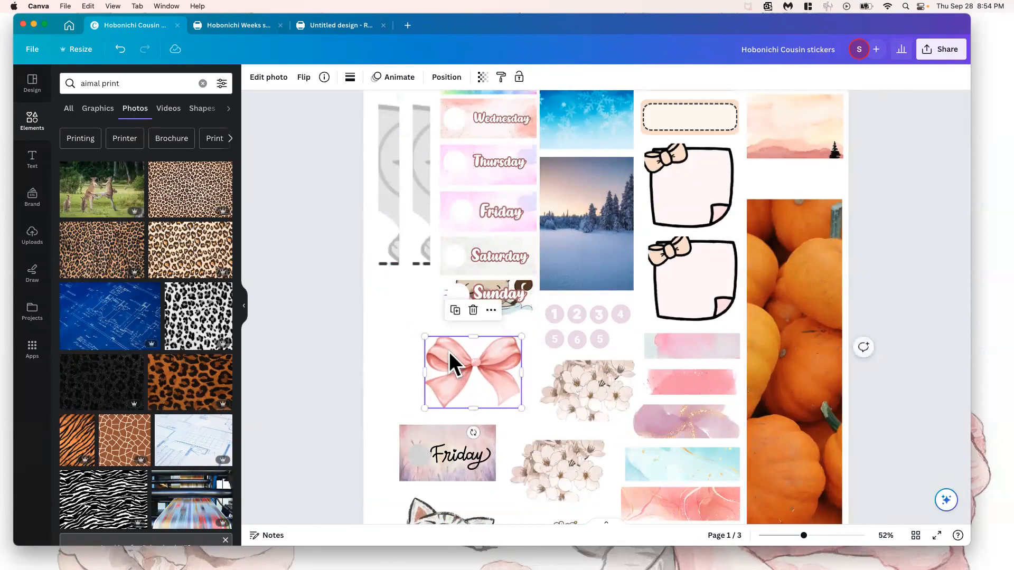
mouse_move(567, 381)
mouse_down()
mouse_move(554, 403)
mouse_move(581, 387)
mouse_move(576, 397)
mouse_up()
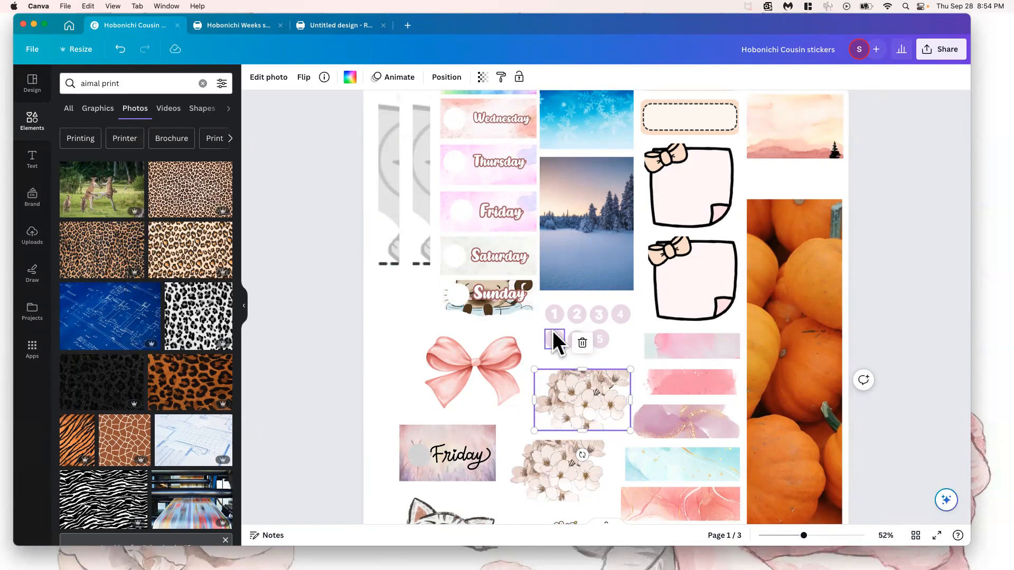
Select the lilac number 1 circle on the first page and search the elements for "number circle"
click(555, 323)
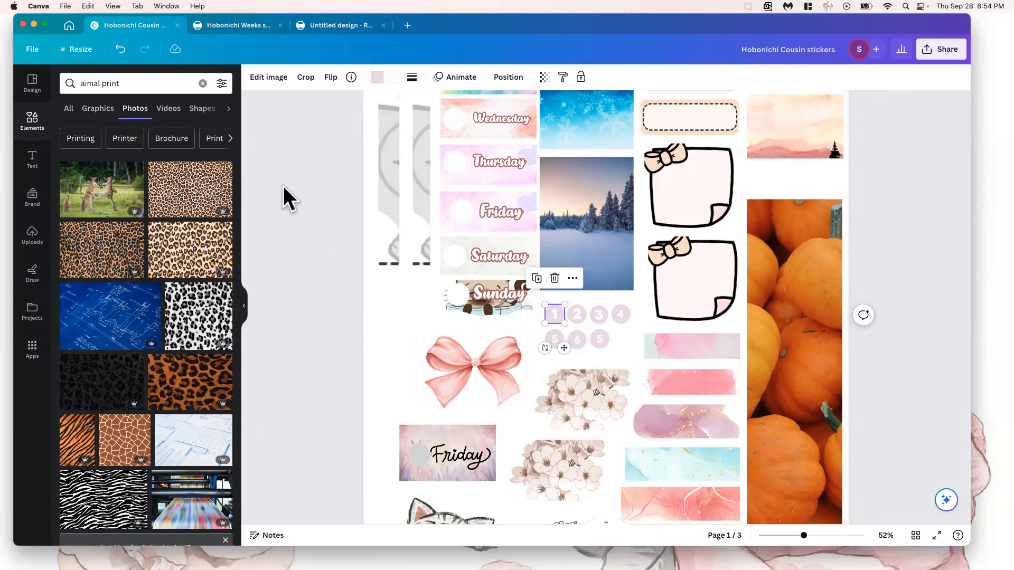
double_click(131, 86)
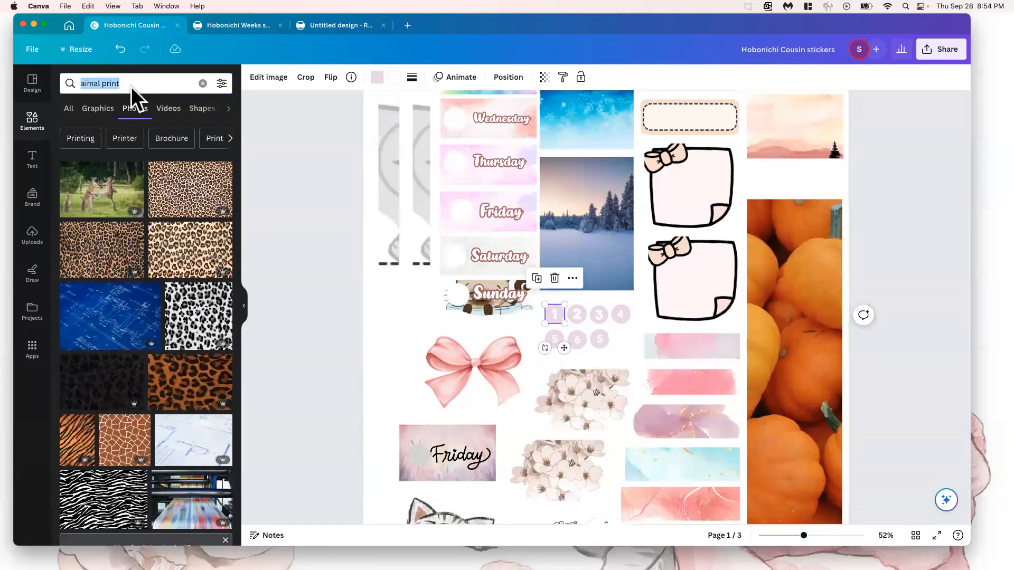
key(super+a)
text(numbe)
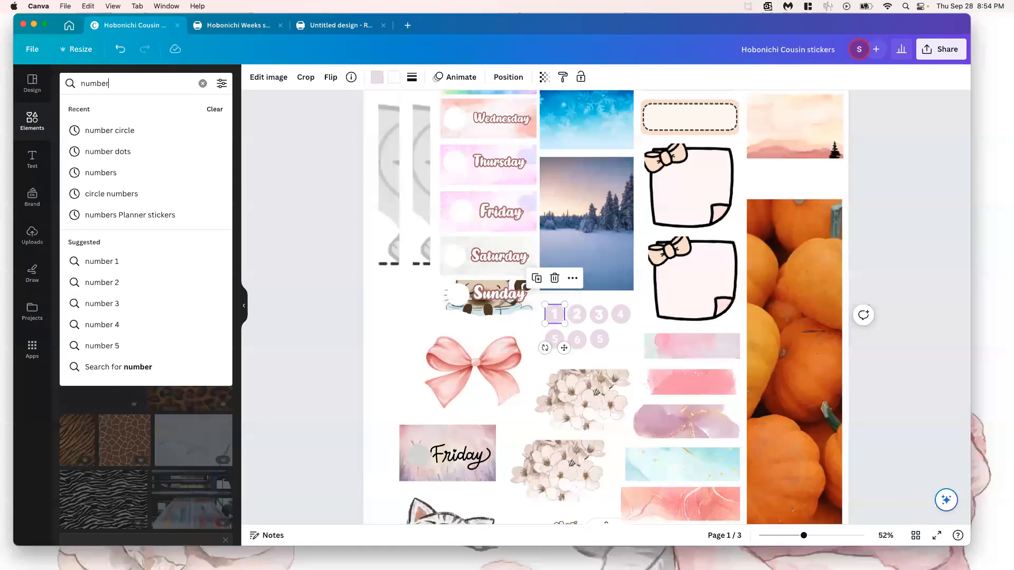
click(108, 130)
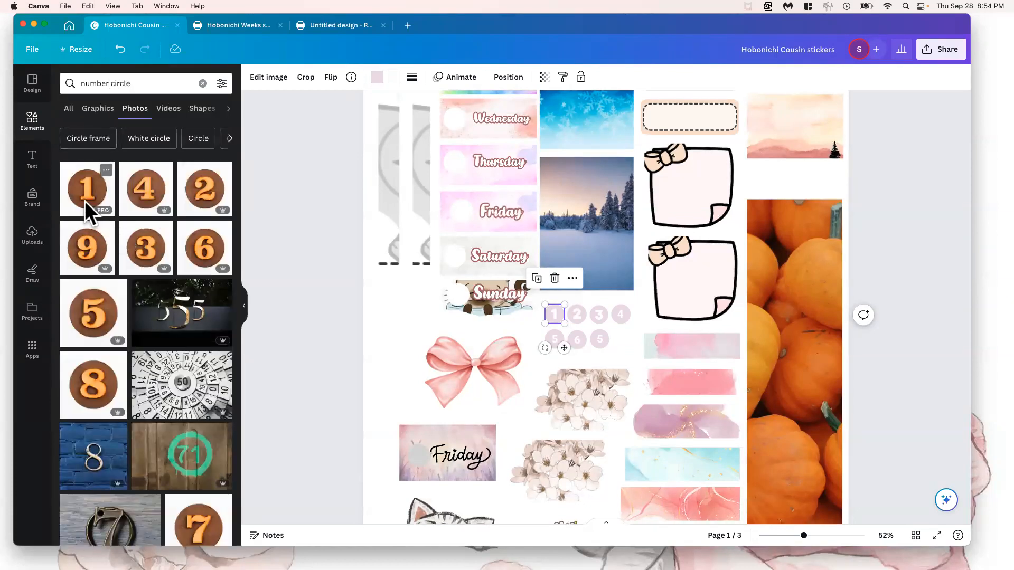
Look through the number circle photos, nudge the lilac number 1 circle slightly, and show the graphics results instead
scroll(85, 201, down, 5)
scroll(85, 200, down, 2)
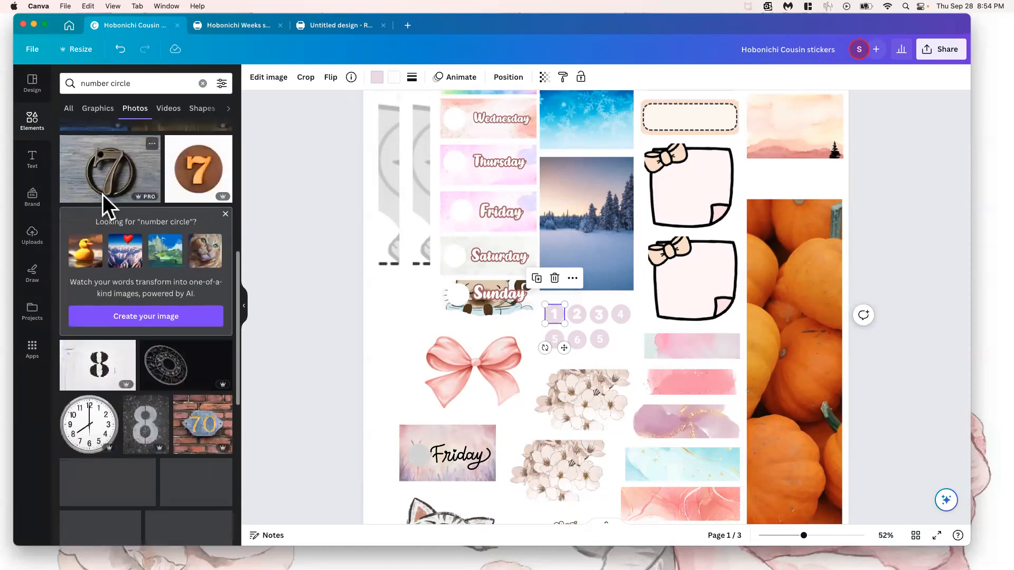
scroll(127, 232, down, 5)
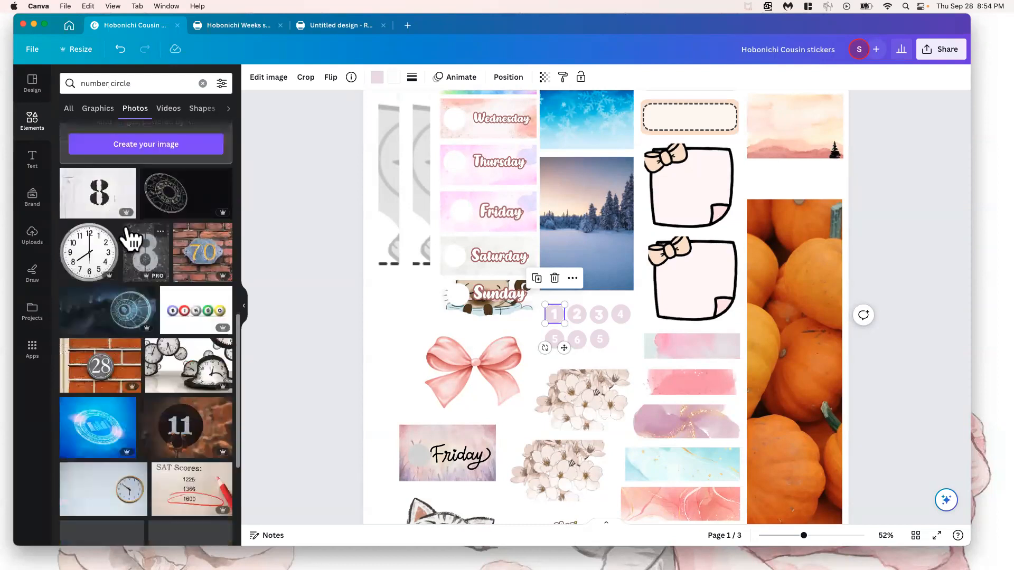
scroll(127, 231, down, 8)
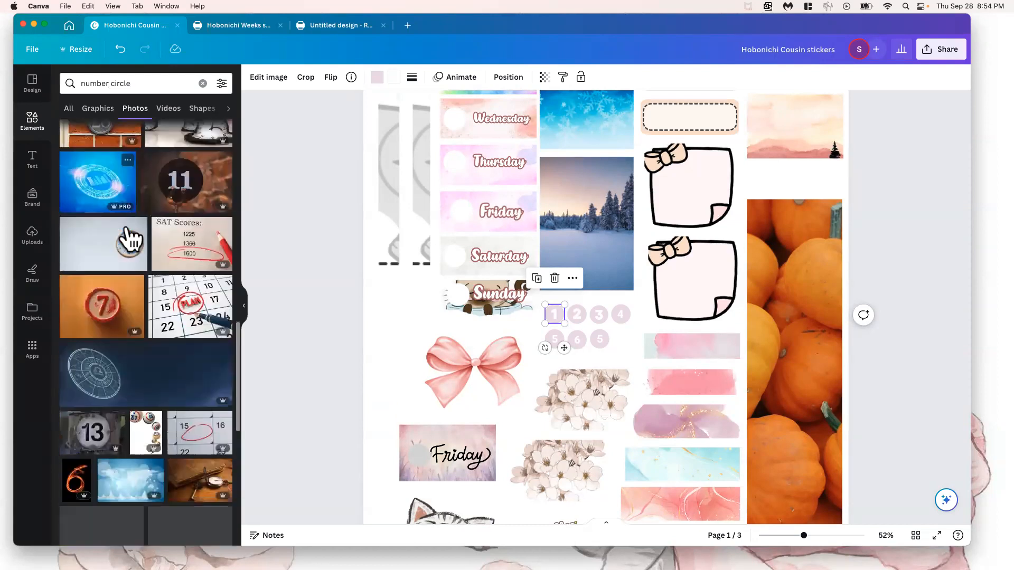
scroll(126, 225, down, 2)
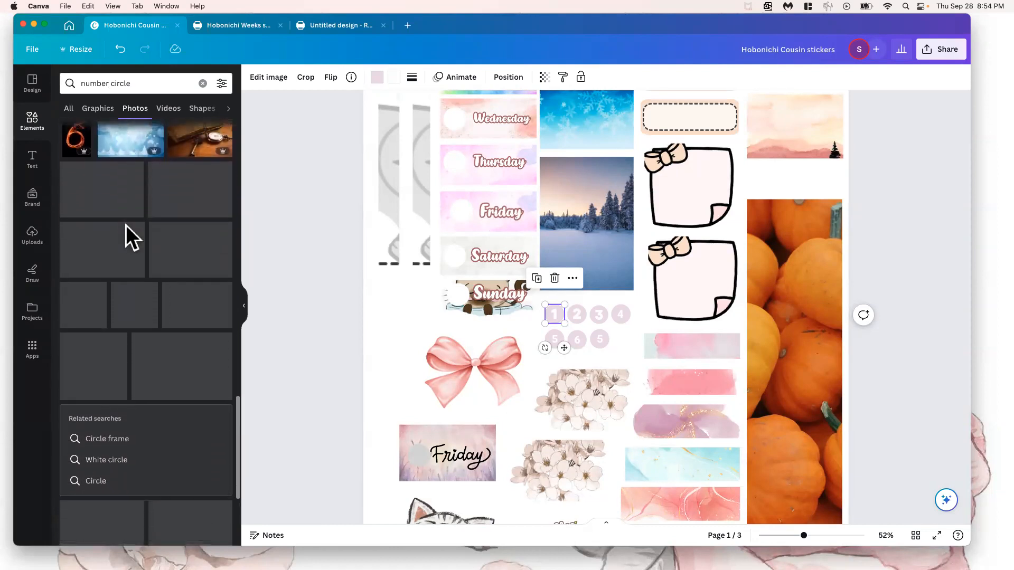
mouse_move(551, 319)
mouse_down()
mouse_move(573, 217)
mouse_move(563, 206)
mouse_move(552, 322)
mouse_up()
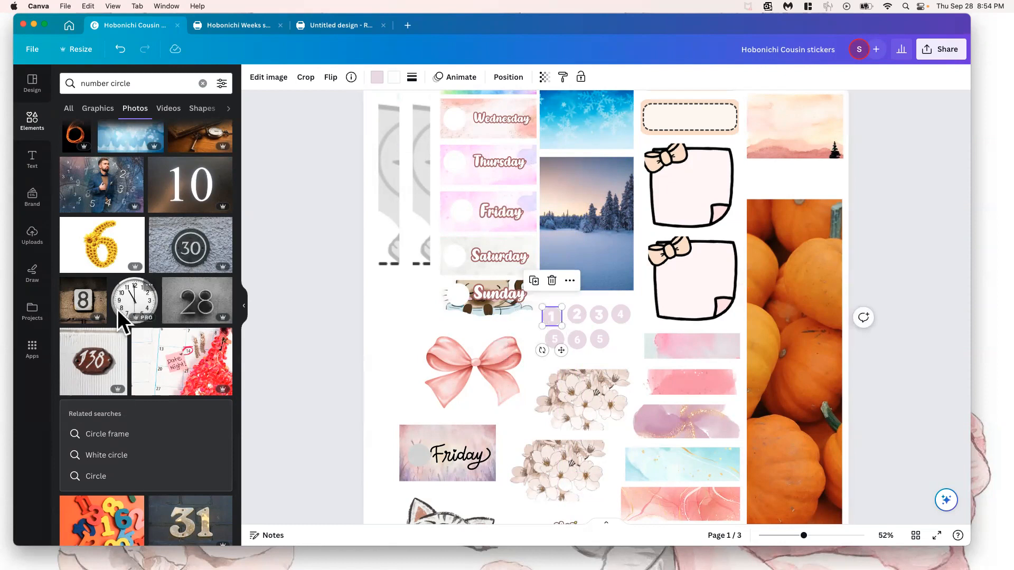
click(93, 110)
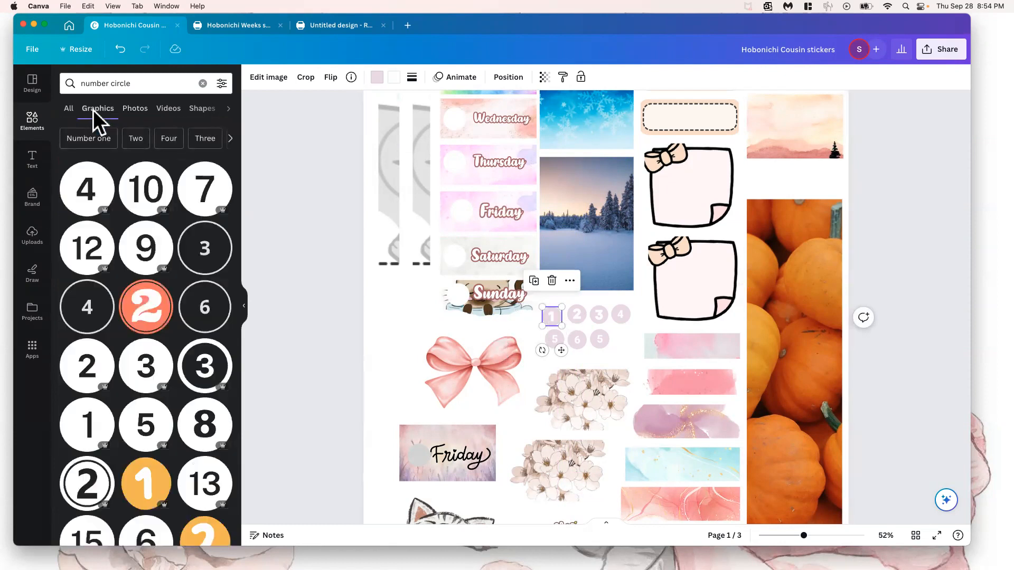
Try the black 4, coral 2 and black 5 number circle graphics on the first page, deleting each one
drag(90, 192, 402, 291)
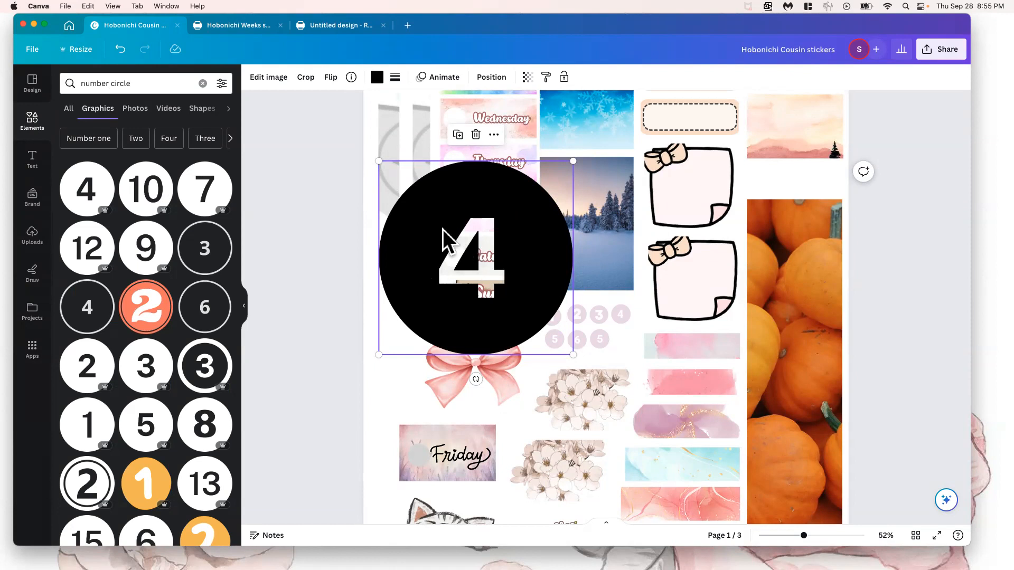
drag(442, 229, 453, 272)
key(Delete)
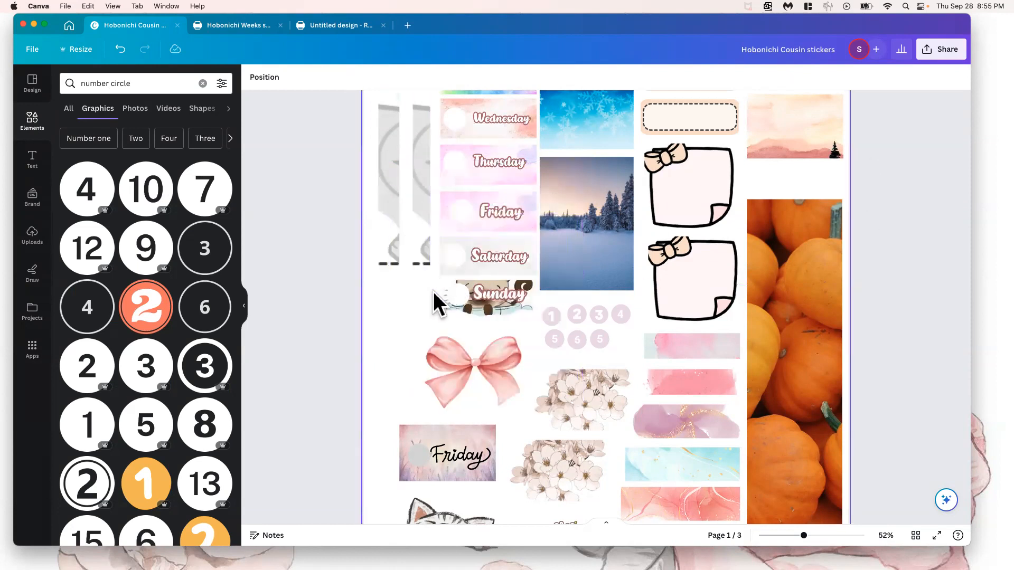
click(549, 319)
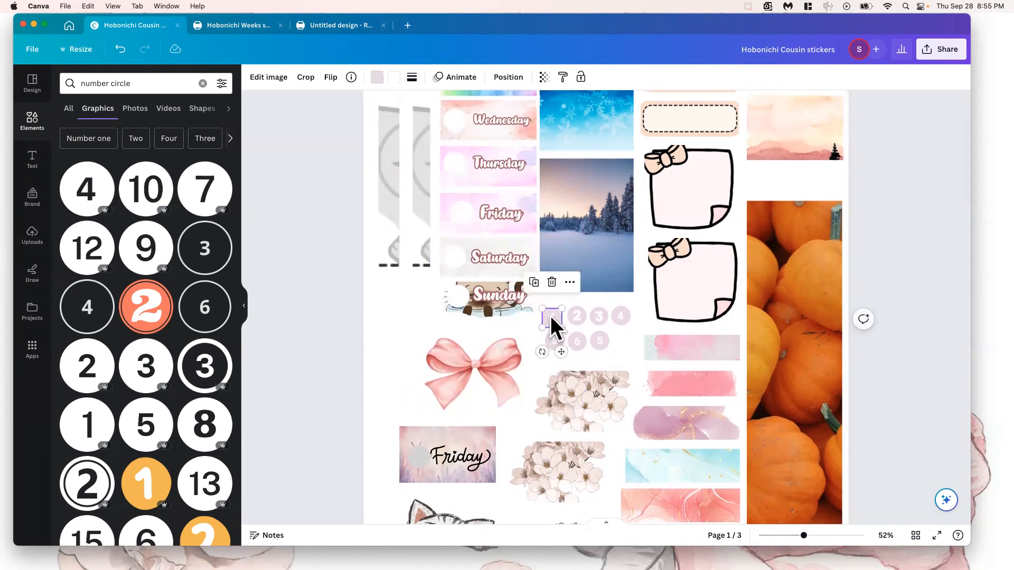
drag(147, 316, 483, 279)
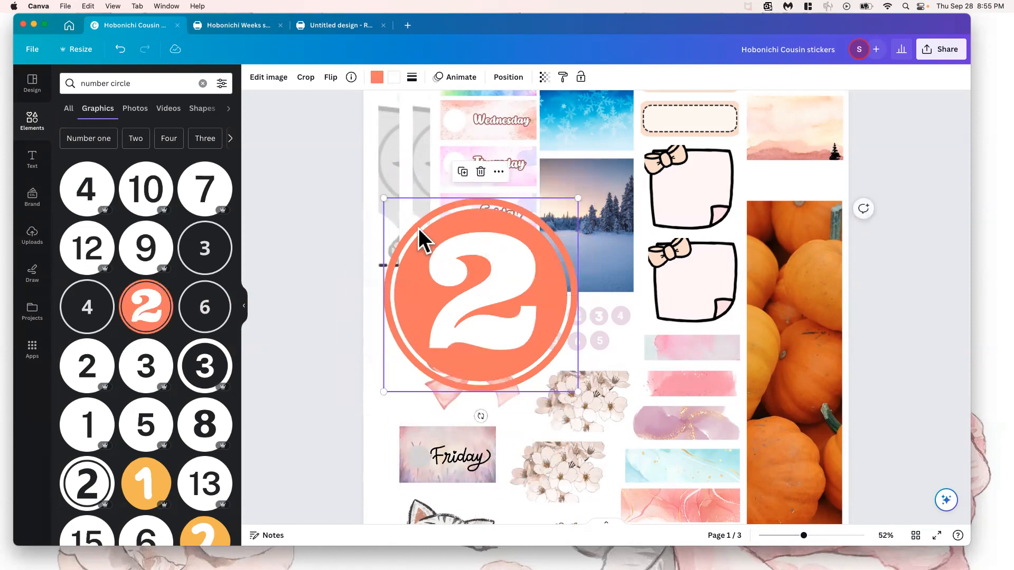
drag(395, 291, 396, 318)
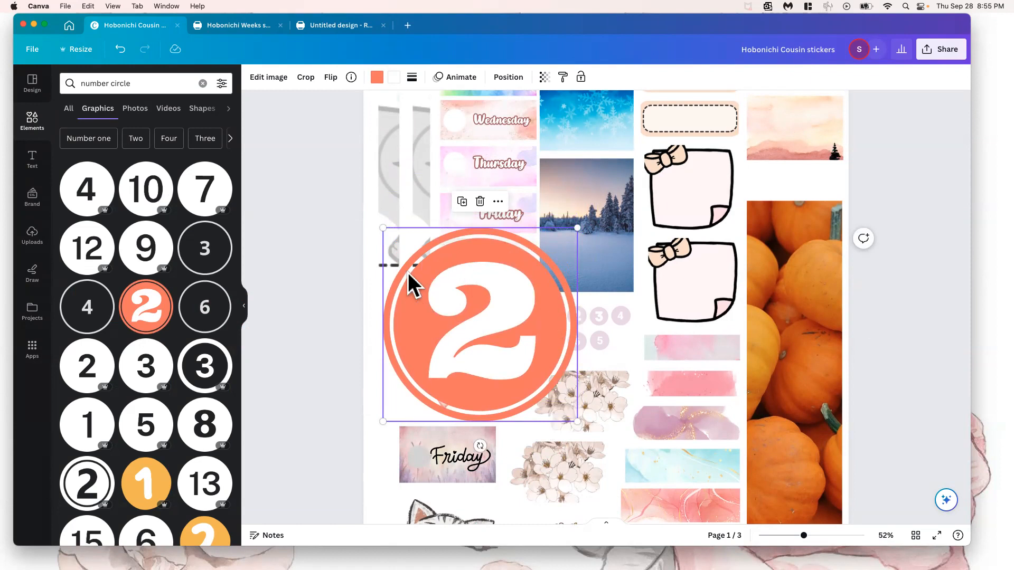
key(Delete)
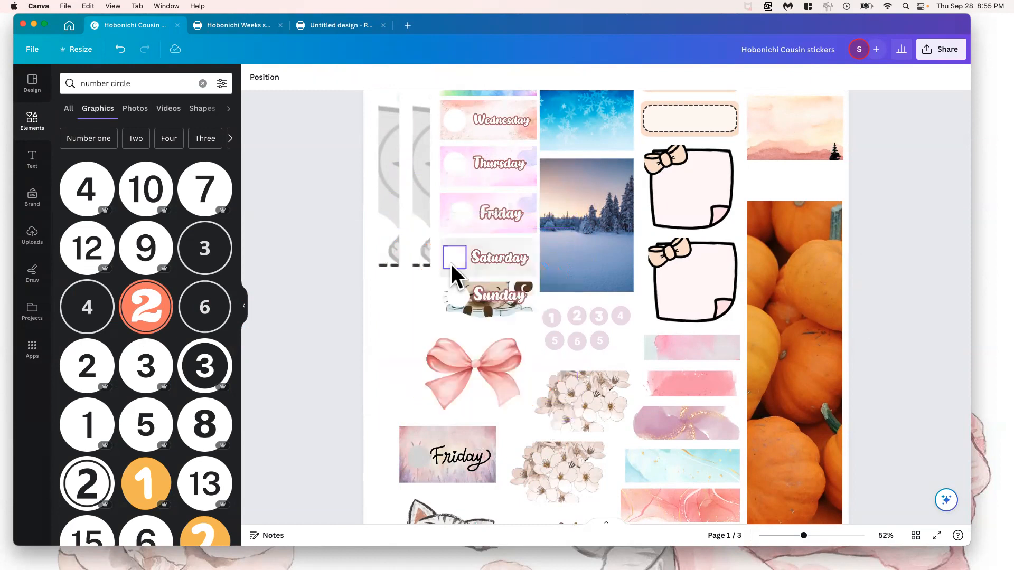
drag(143, 436, 425, 265)
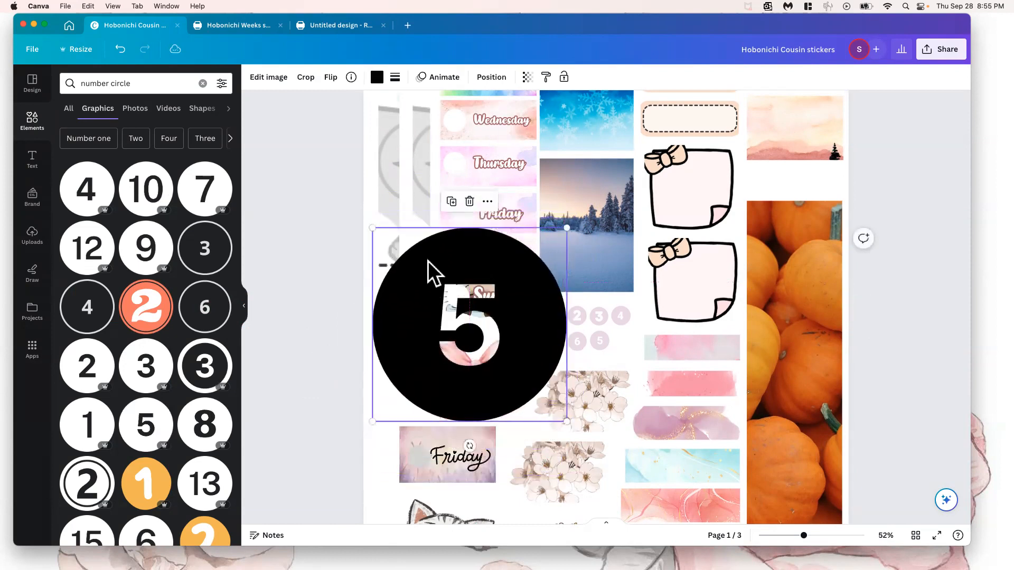
key(Delete)
Look further through the number circle graphics and try the black 2 and black 8 circles, deleting each one
scroll(143, 262, down, 8)
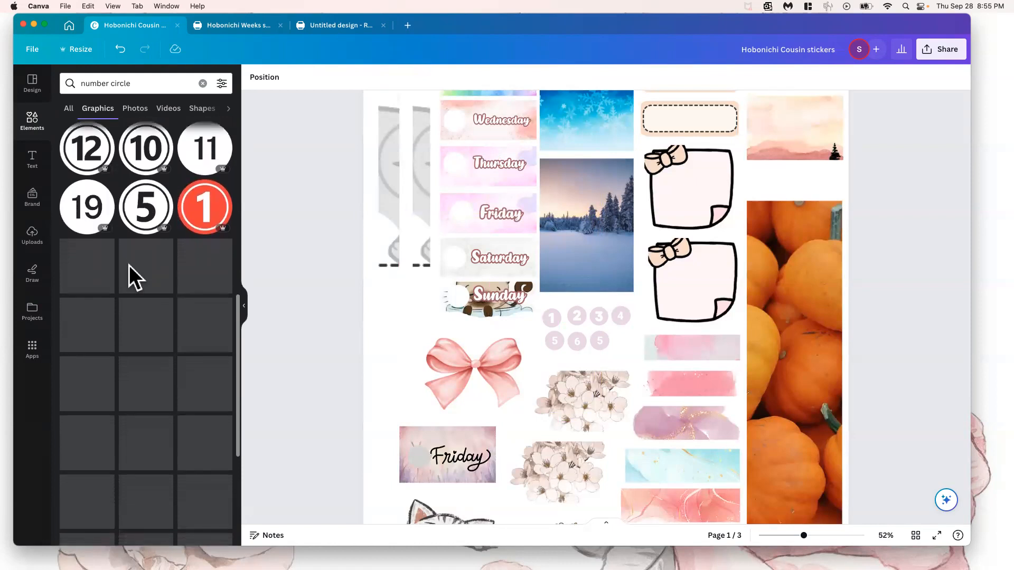
scroll(130, 270, down, 3)
scroll(132, 261, up, 7)
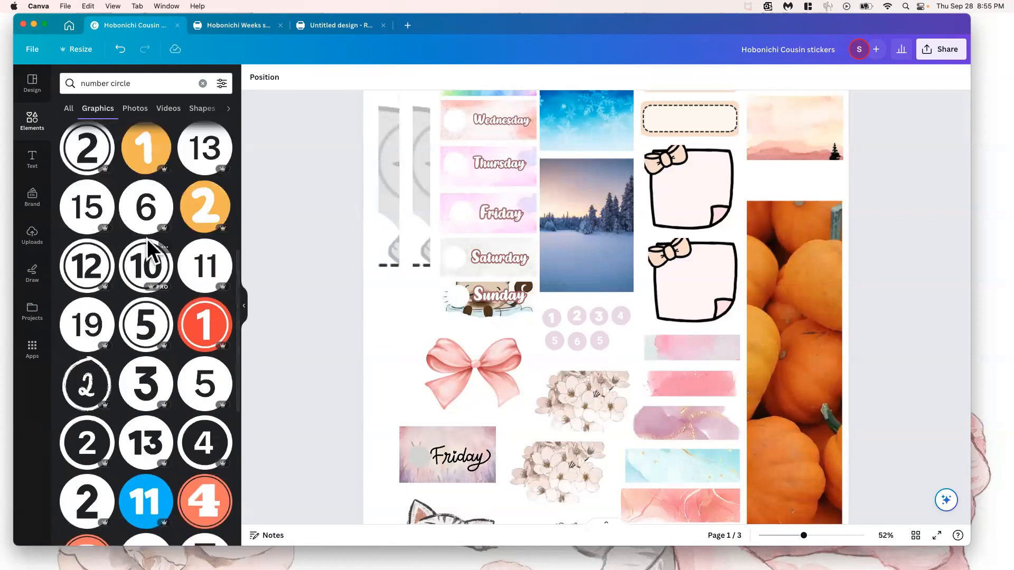
scroll(147, 243, up, 5)
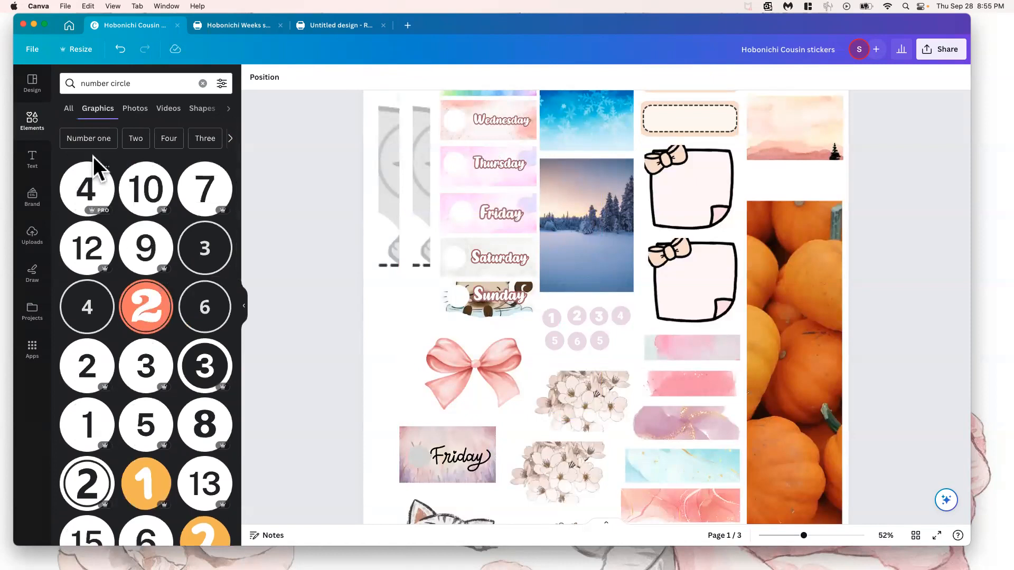
scroll(151, 231, down, 15)
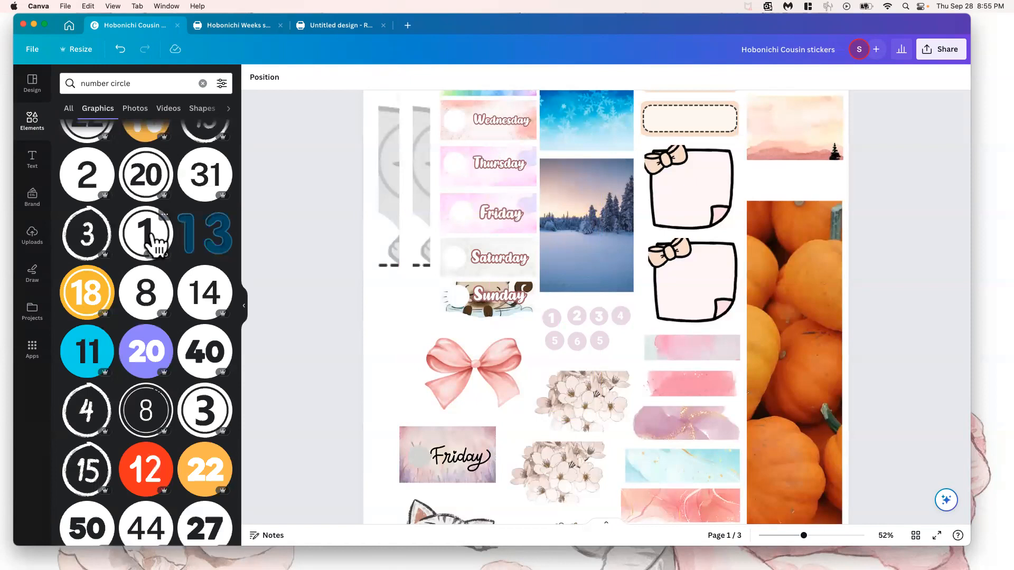
click(114, 191)
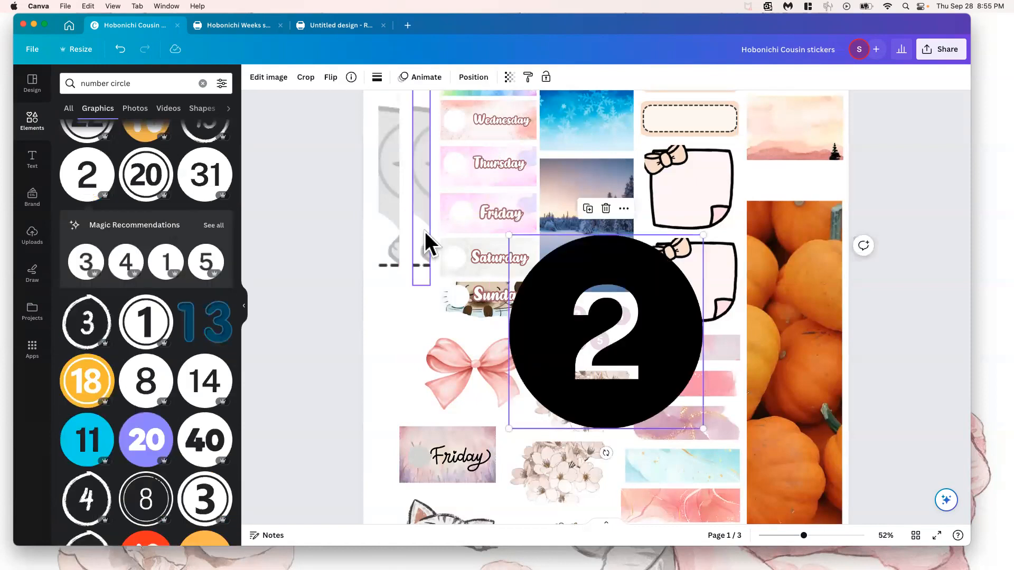
drag(559, 261, 481, 239)
key(Delete)
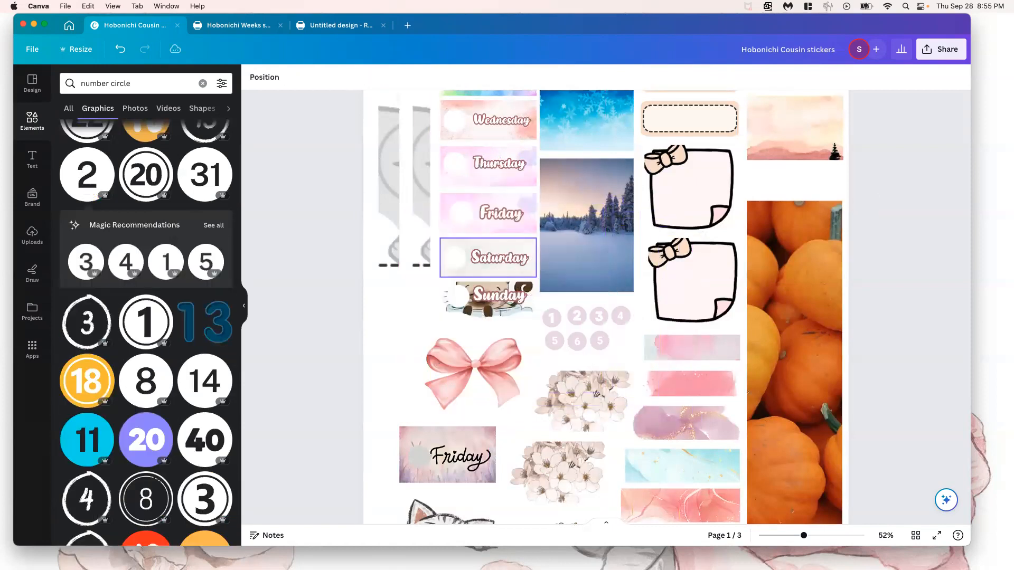
click(151, 381)
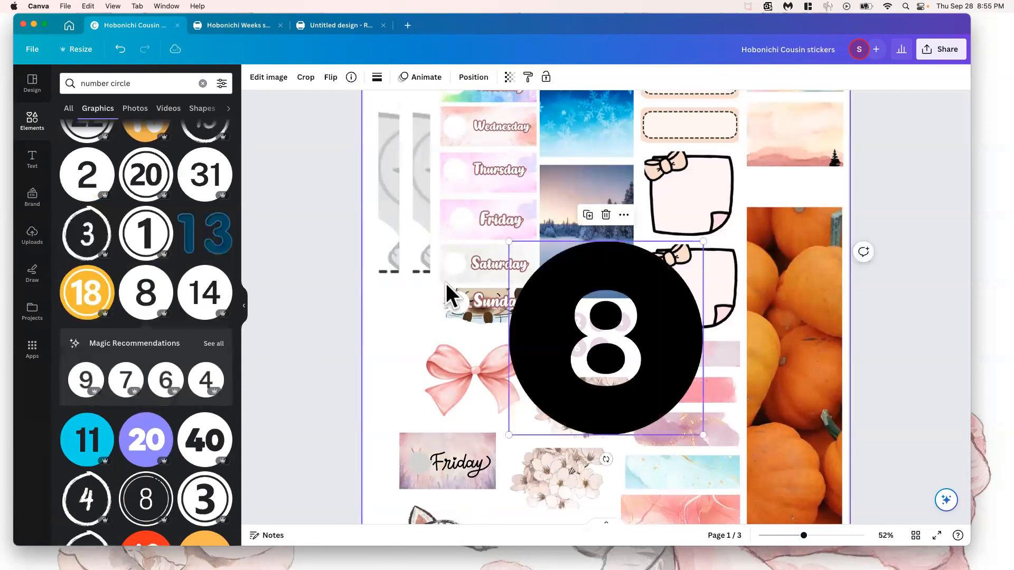
drag(599, 283, 470, 256)
key(Delete)
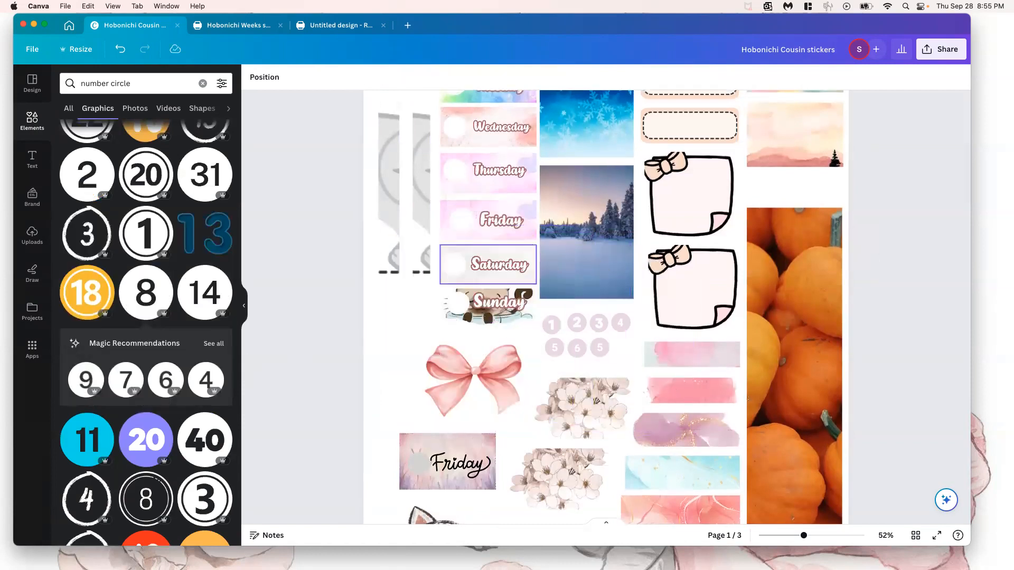
Enlarge the lilac number 1 circle and move it just left of the pink bow
drag(550, 324, 621, 408)
drag(590, 304, 554, 311)
drag(592, 380, 414, 335)
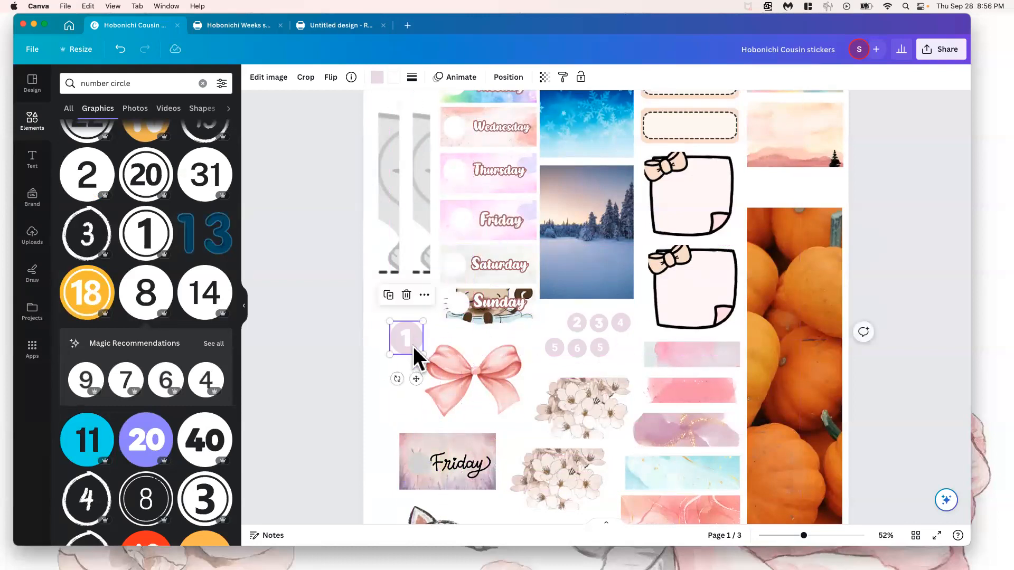
Move the lilac number 1 circle onto the graph paper on page 2, below the light blue strip
scroll(413, 346, down, 3)
scroll(412, 346, down, 3)
drag(414, 102, 446, 349)
scroll(446, 349, down, 7)
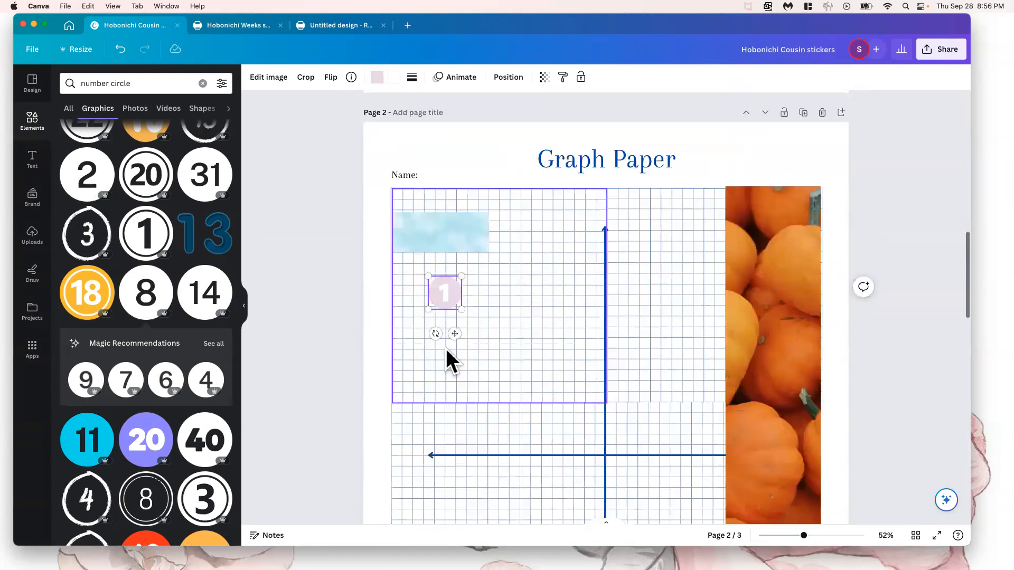
scroll(457, 317, up, 10)
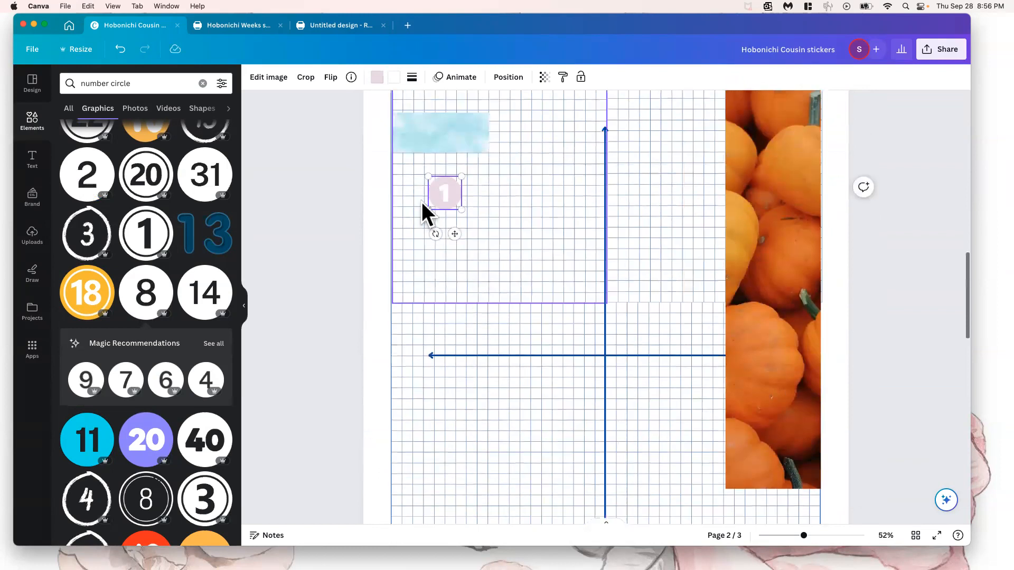
Remove the number 1 circle from the graph paper and paste it on page 3 at the left end of the top leopard strip
key(BackSpace)
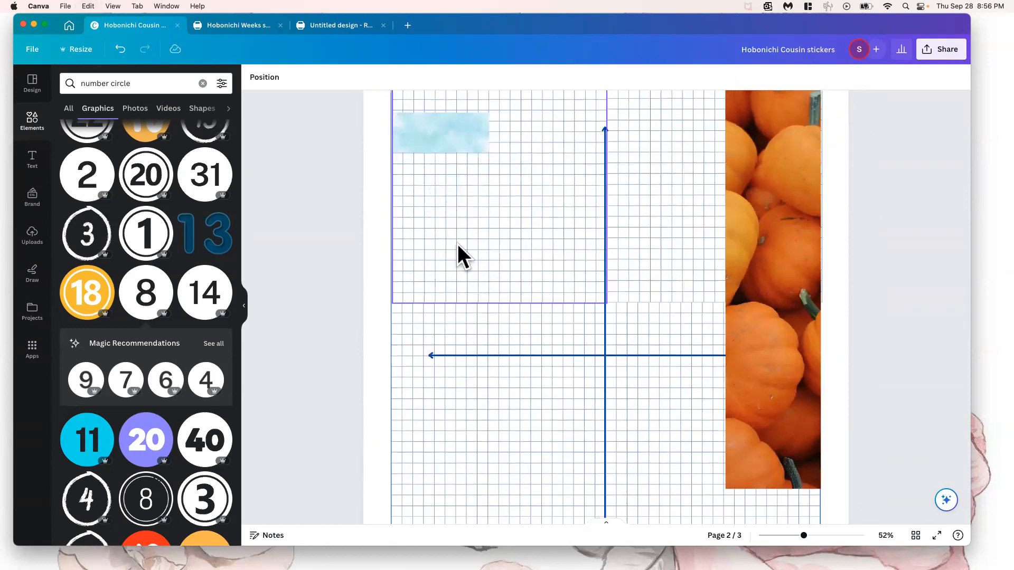
scroll(457, 244, down, 6)
scroll(457, 244, down, 5)
click(546, 326)
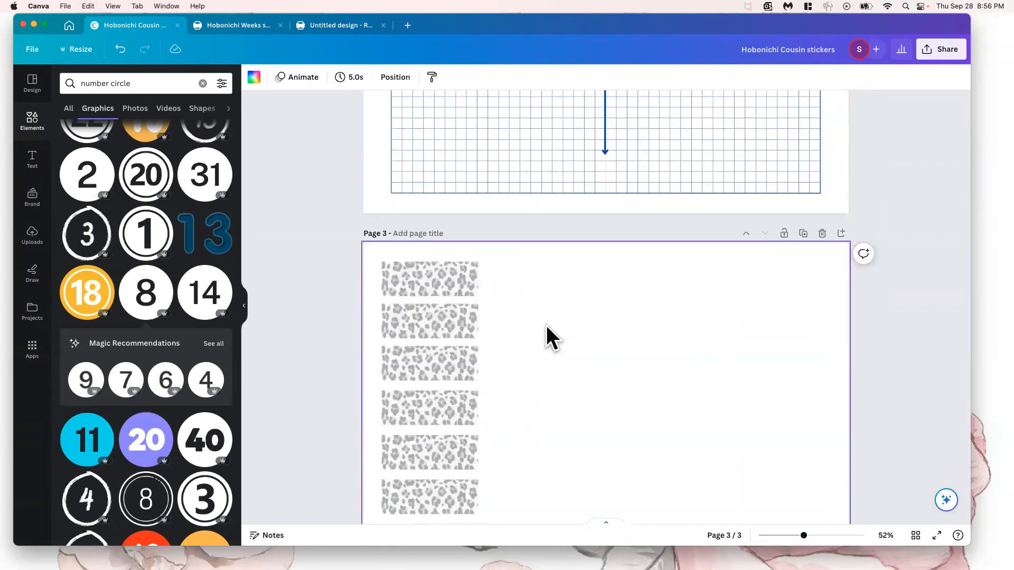
key(ctrl+v)
drag(445, 413, 401, 279)
click(539, 302)
click(401, 278)
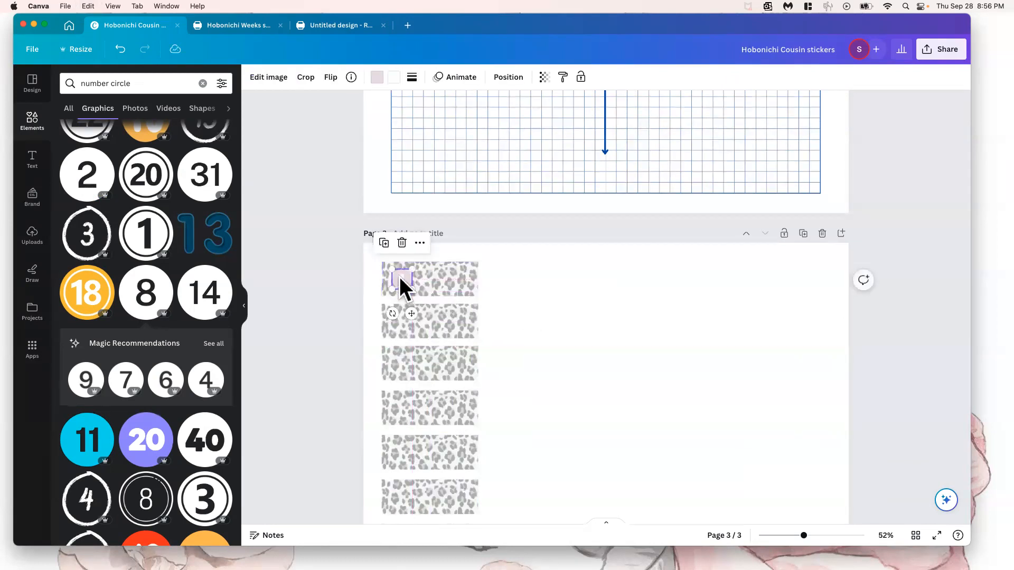
scroll(485, 279, up, 15)
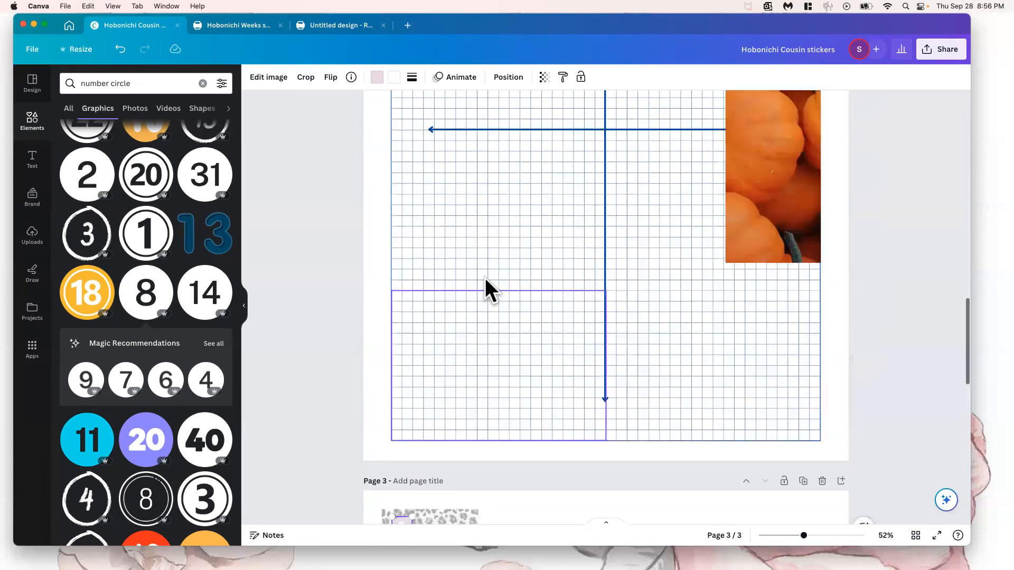
Recolour the white circle on the Thursday label on page 1 with the light pink from the Brand Kit palette
scroll(485, 278, up, 5)
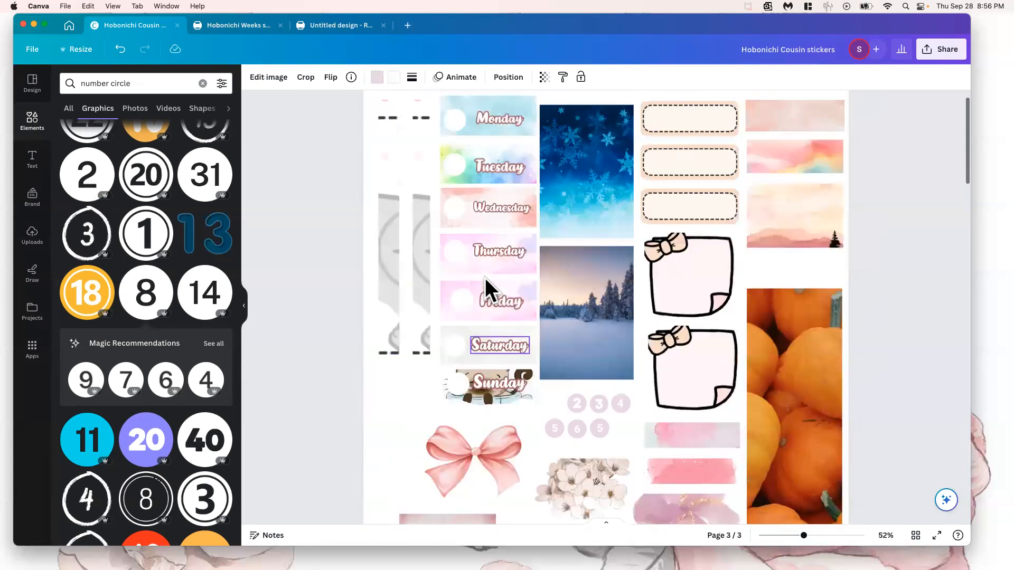
click(458, 250)
mouse_move(455, 255)
mouse_down()
mouse_move(446, 269)
mouse_move(455, 252)
mouse_up()
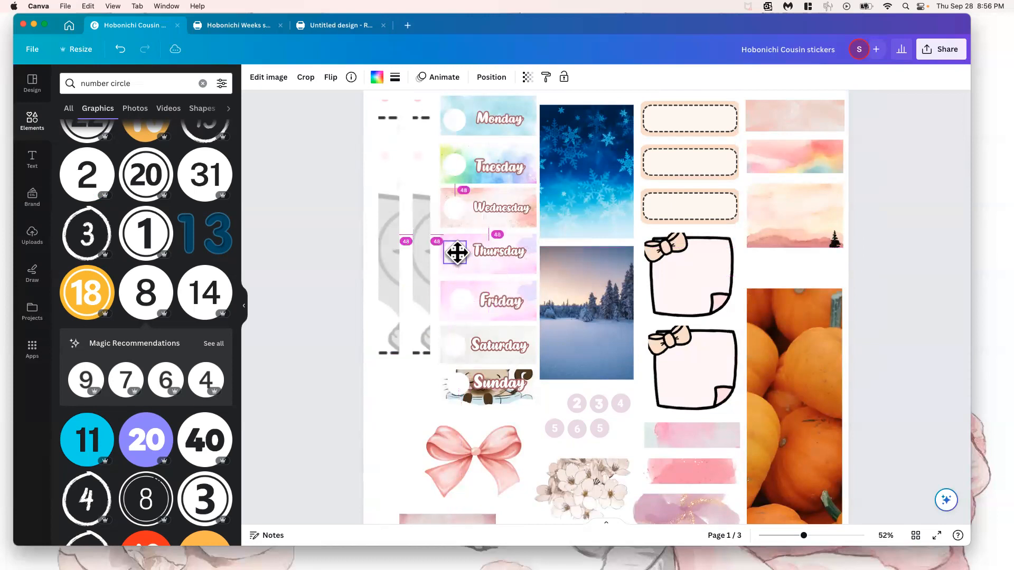
click(377, 80)
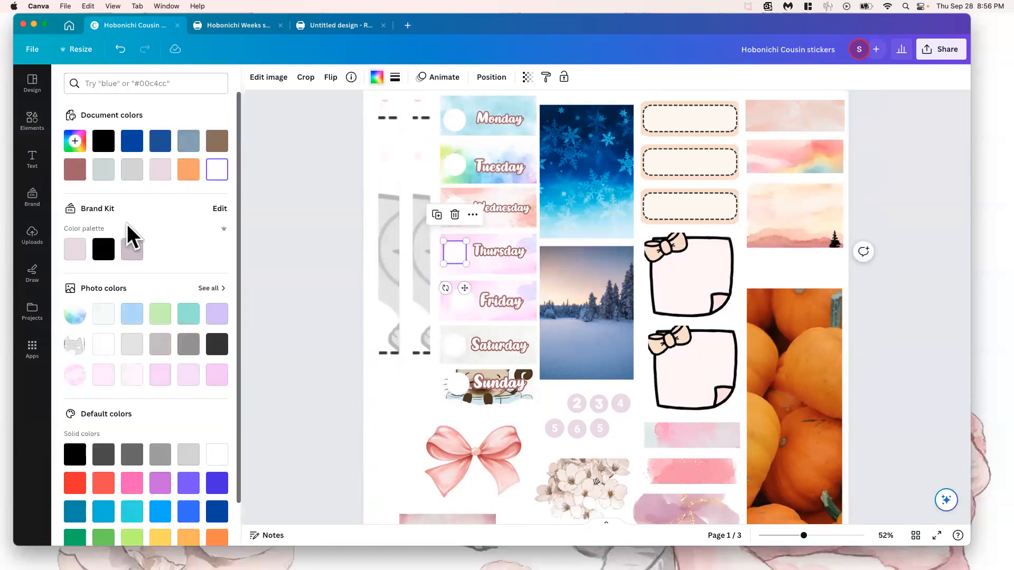
click(104, 250)
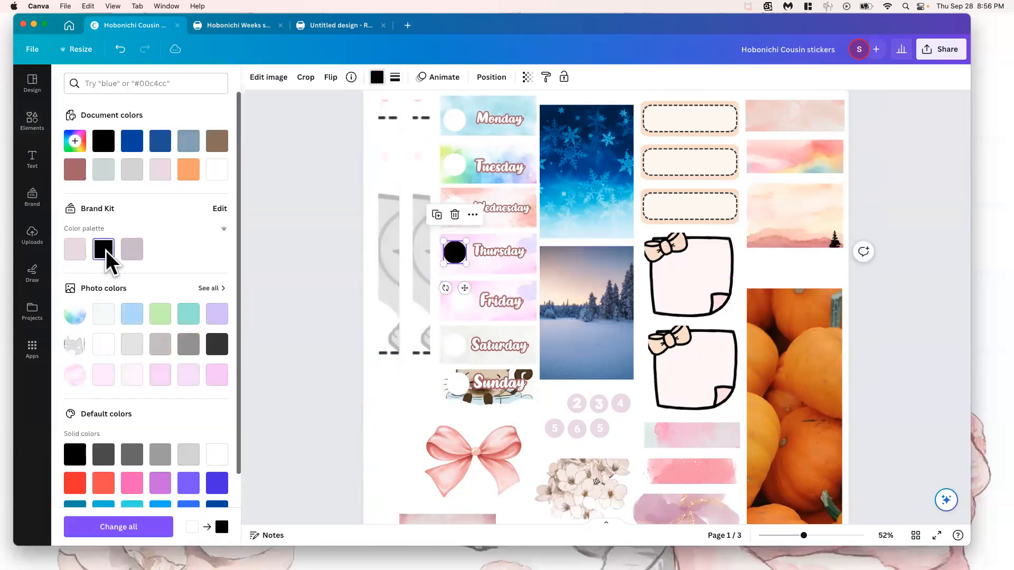
click(139, 162)
click(153, 166)
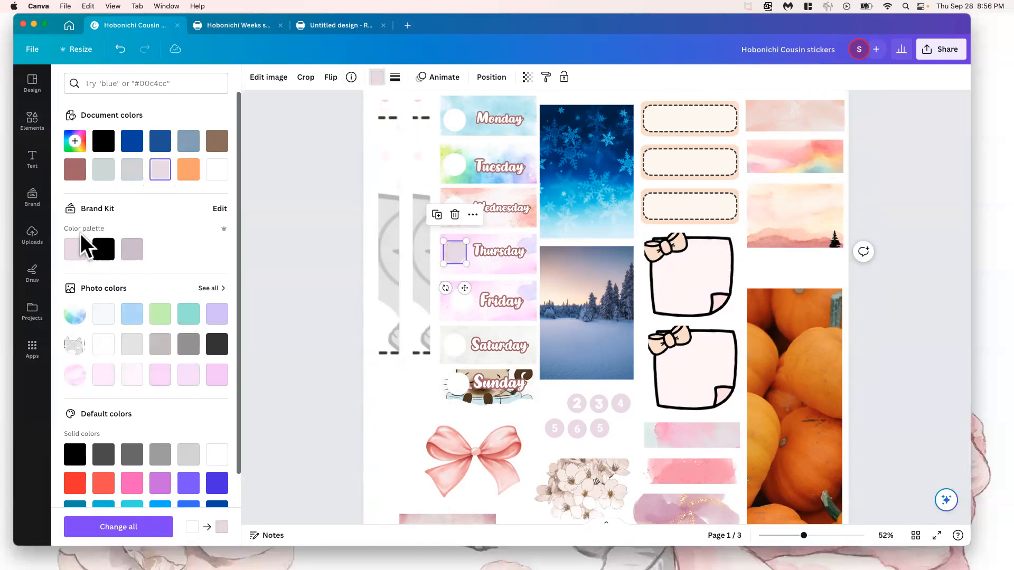
click(75, 249)
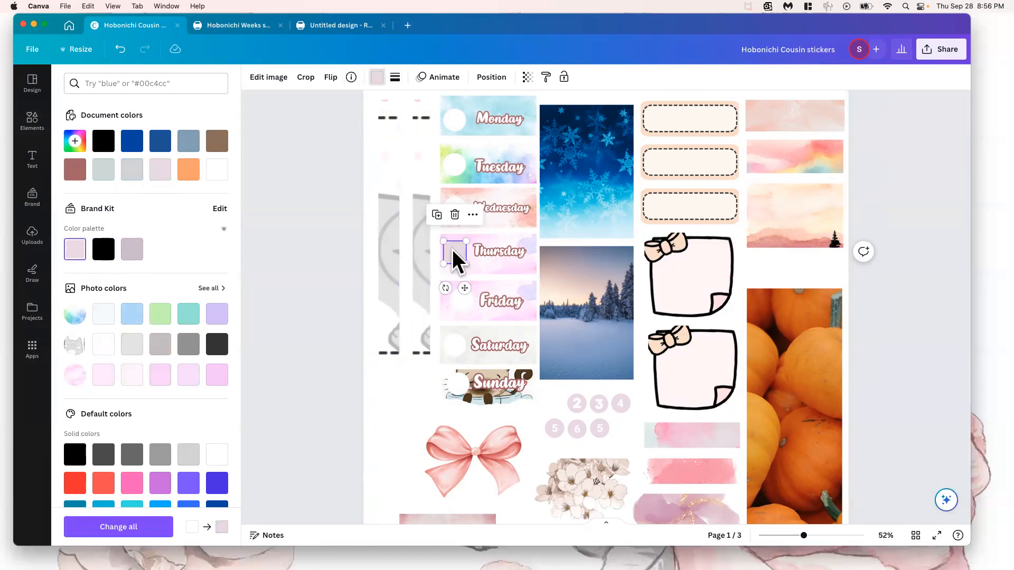
Replace the number circle on page 3's top leopard strip with a pasted copy of the plain pink circle
scroll(441, 288, down, 15)
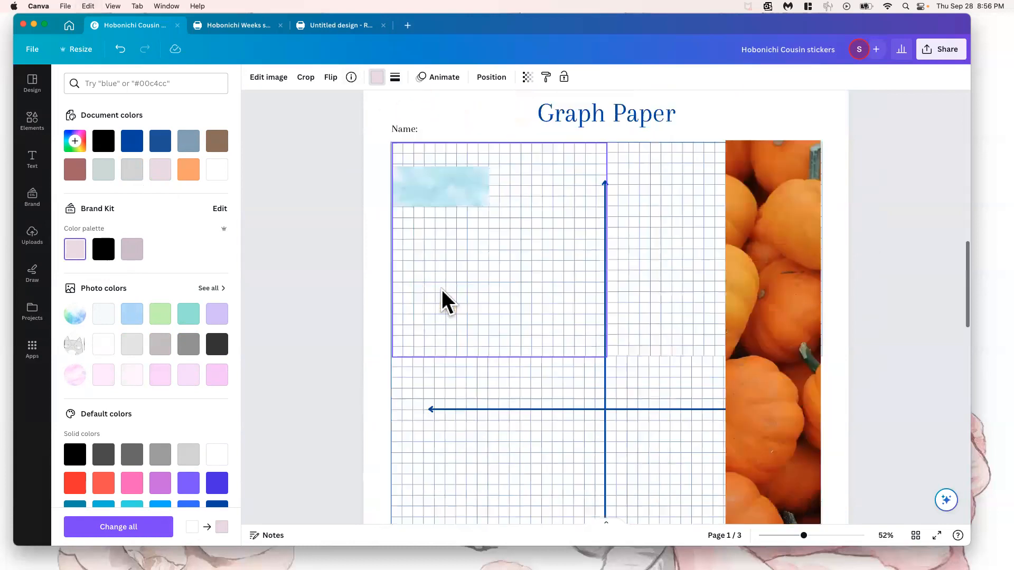
scroll(441, 289, down, 10)
drag(399, 251, 553, 259)
key(Delete)
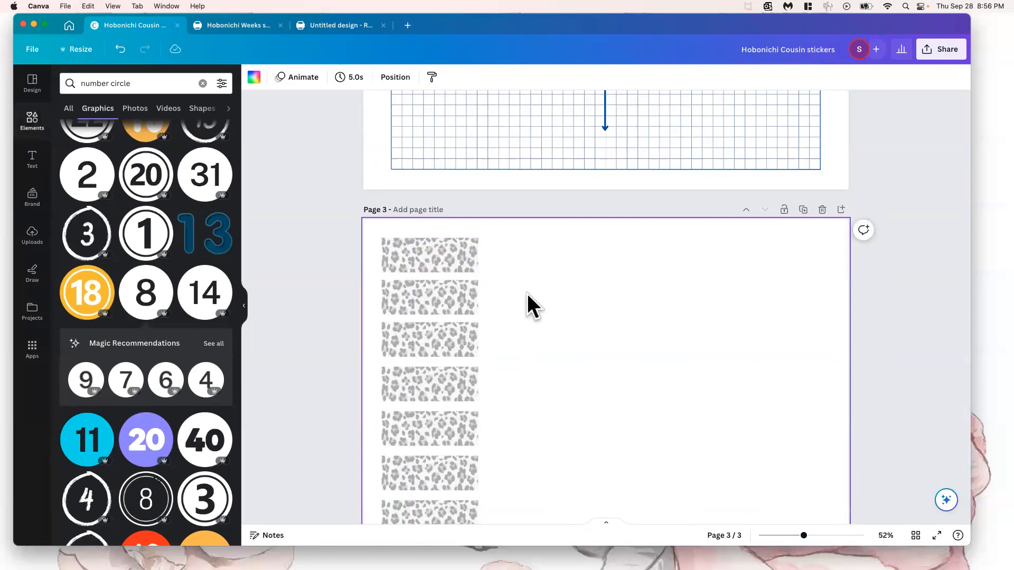
key(super+v)
drag(457, 383, 400, 253)
click(543, 271)
Duplicate the pink circle onto the left end of the second, third and fourth leopard strips
click(399, 254)
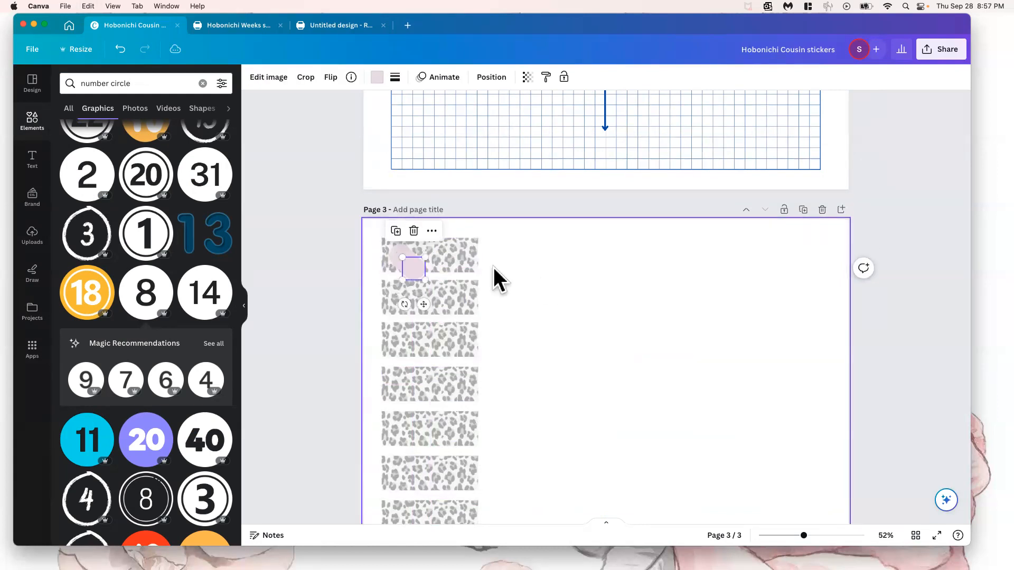
drag(411, 264, 400, 296)
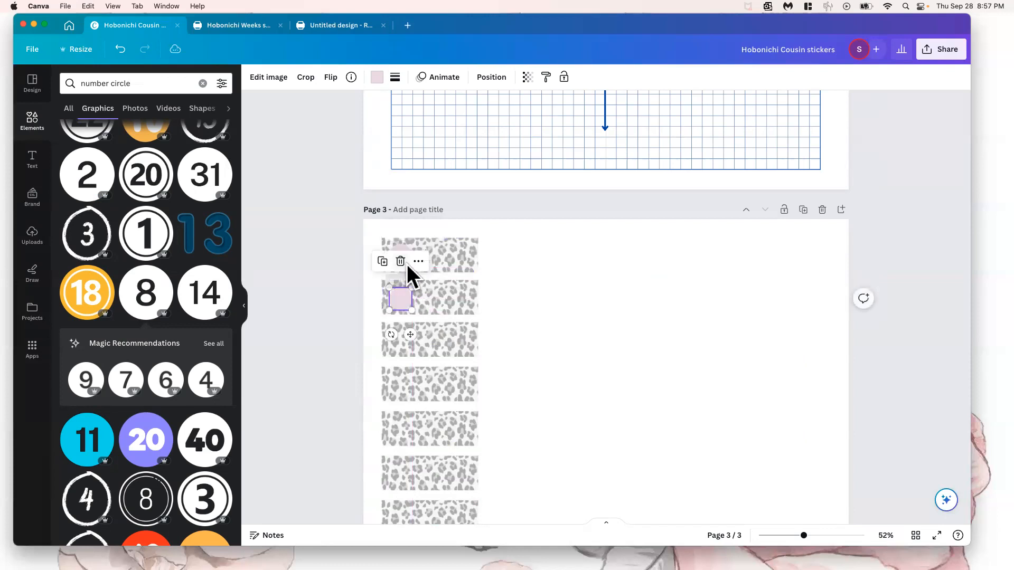
click(409, 258)
drag(409, 257, 401, 341)
key(super+z)
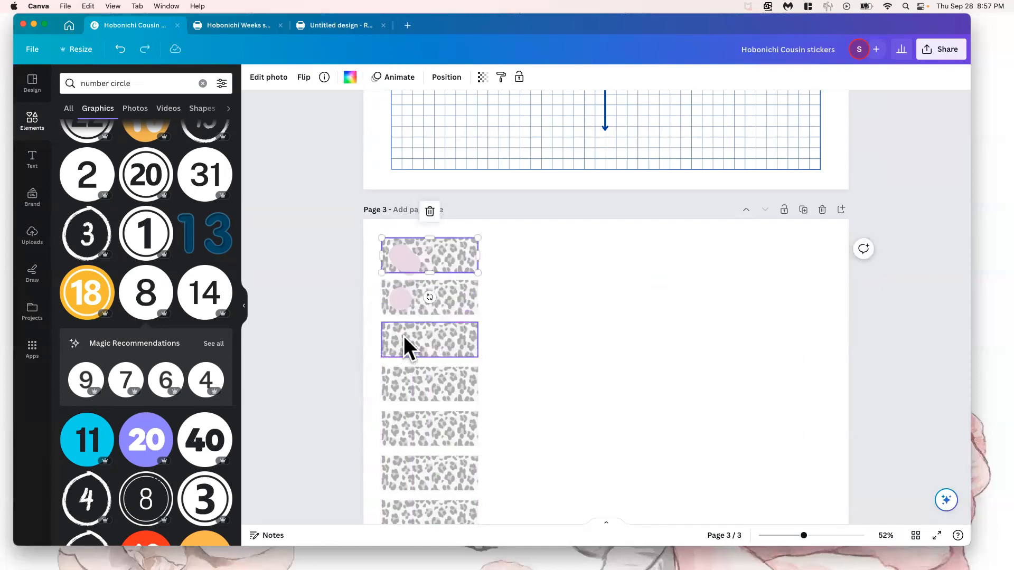
click(411, 262)
drag(413, 262, 404, 348)
drag(402, 250, 397, 386)
Line up the top strip's circle with the others and space the four pink circles evenly vertically
click(402, 254)
drag(402, 254, 399, 258)
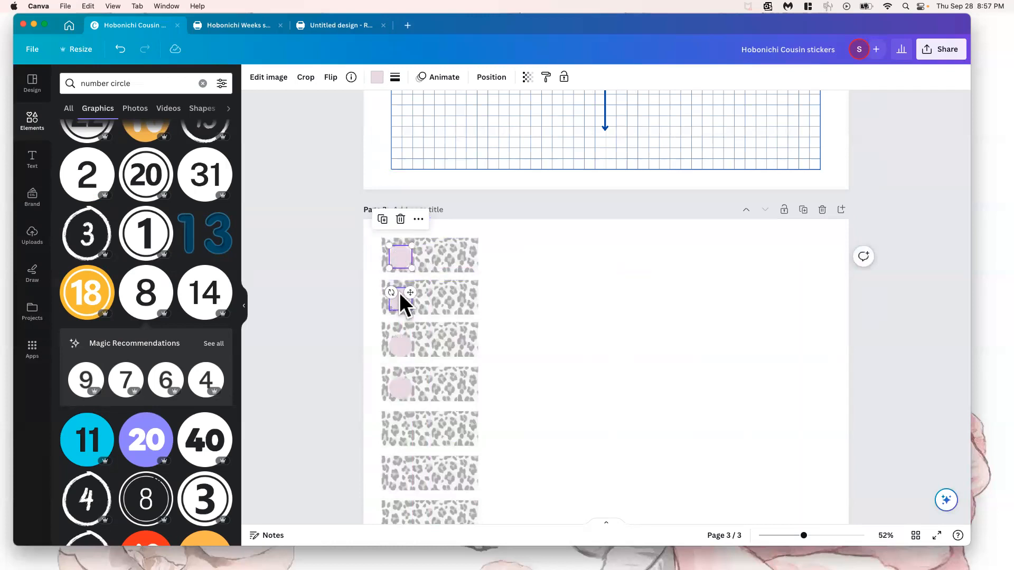
click(400, 332)
shift+click(400, 343)
shift+click(400, 385)
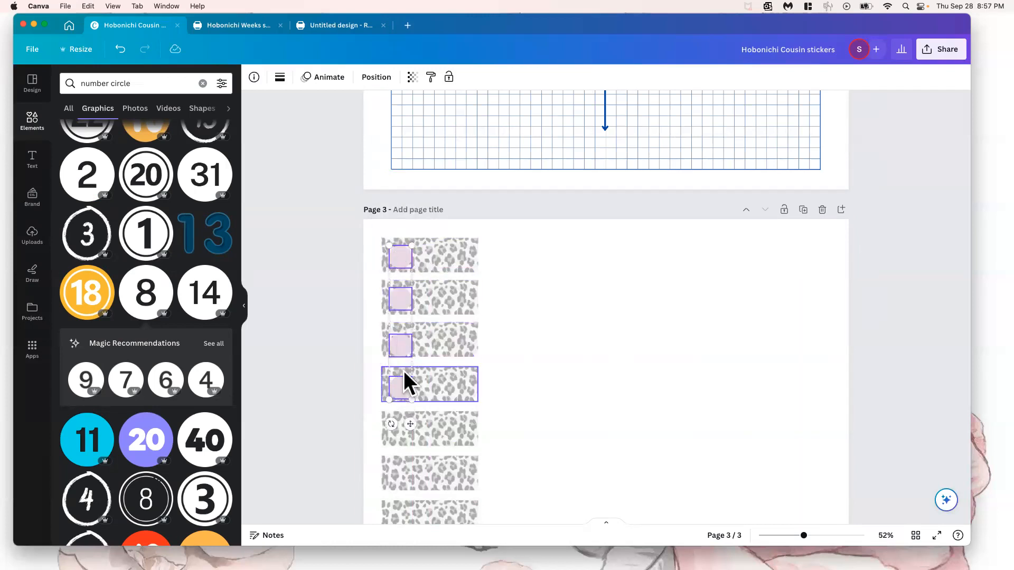
click(377, 77)
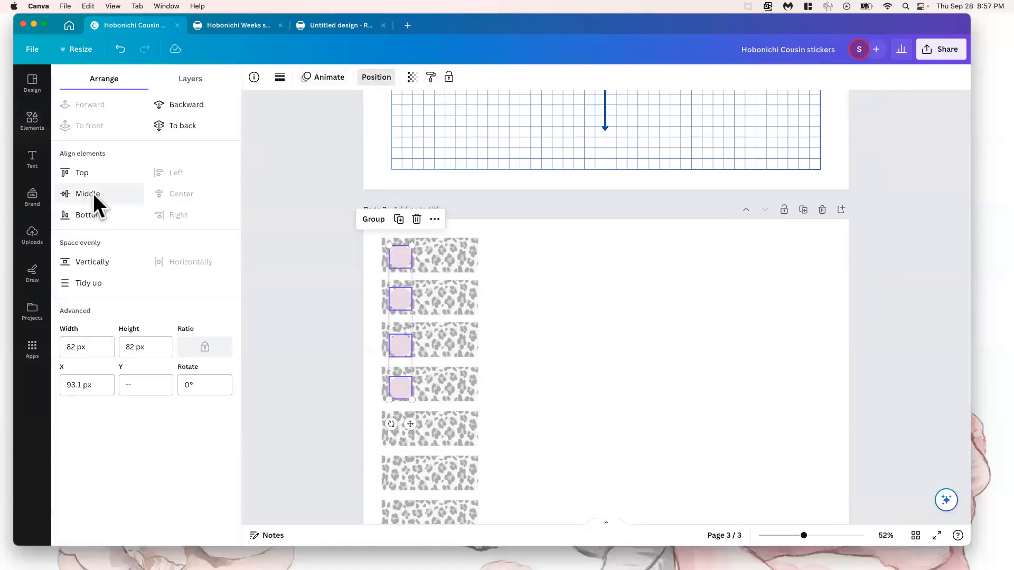
click(89, 263)
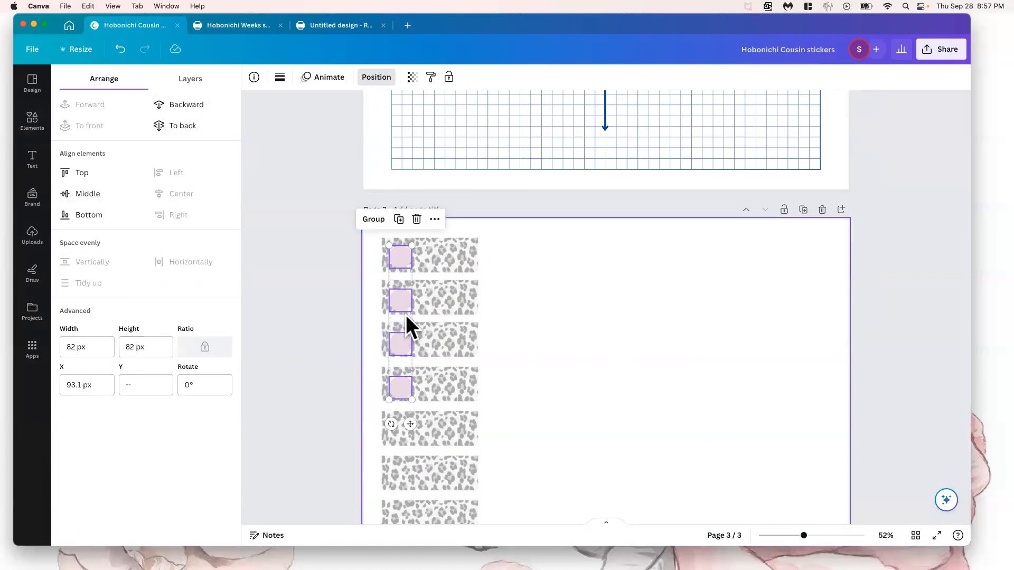
Copy the four circles down onto the remaining leopard strips and delete the extra circle below the last strip
click(541, 354)
key(super+z)
drag(415, 366, 401, 517)
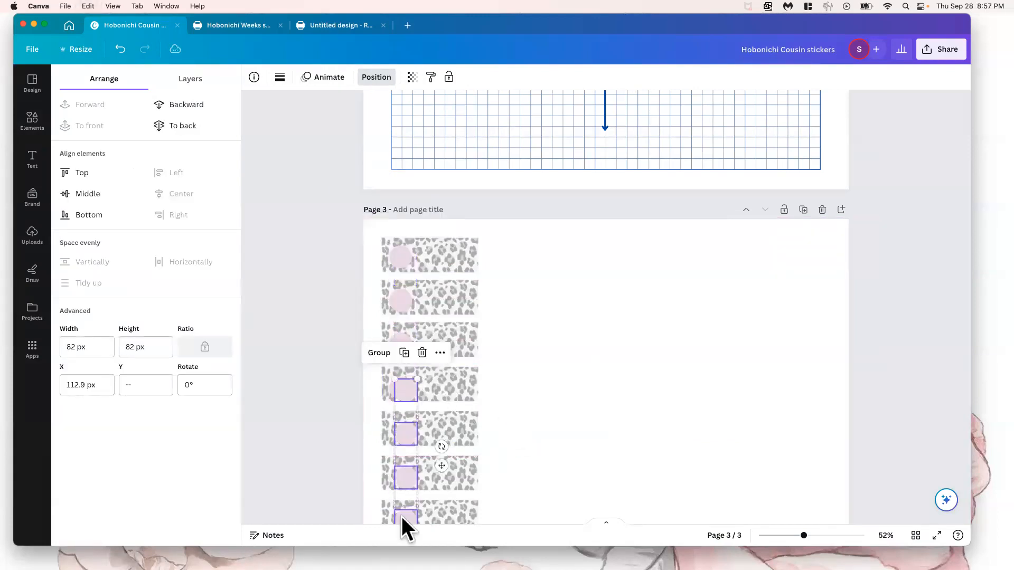
scroll(423, 468, down, 3)
drag(403, 361, 394, 391)
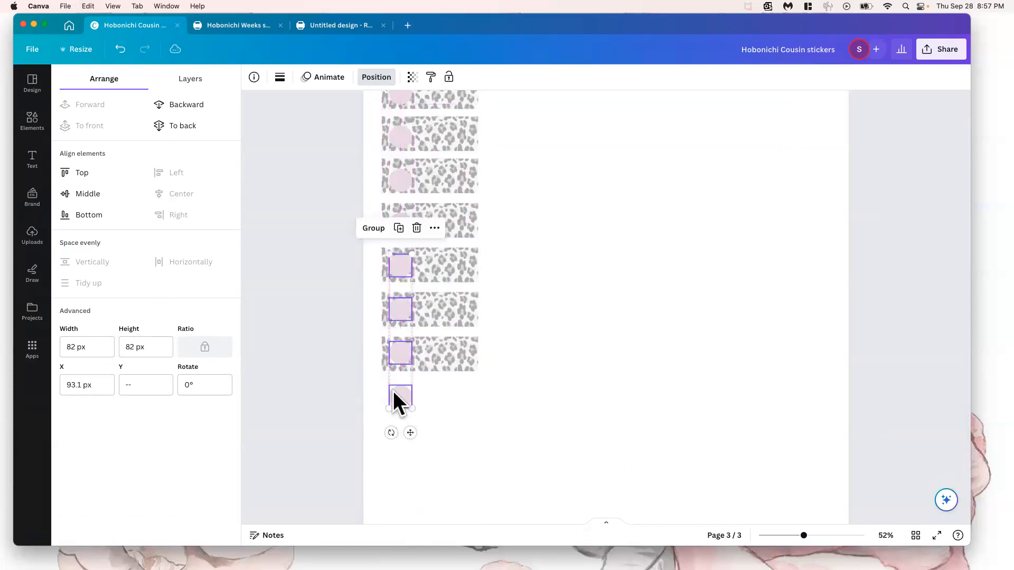
click(402, 393)
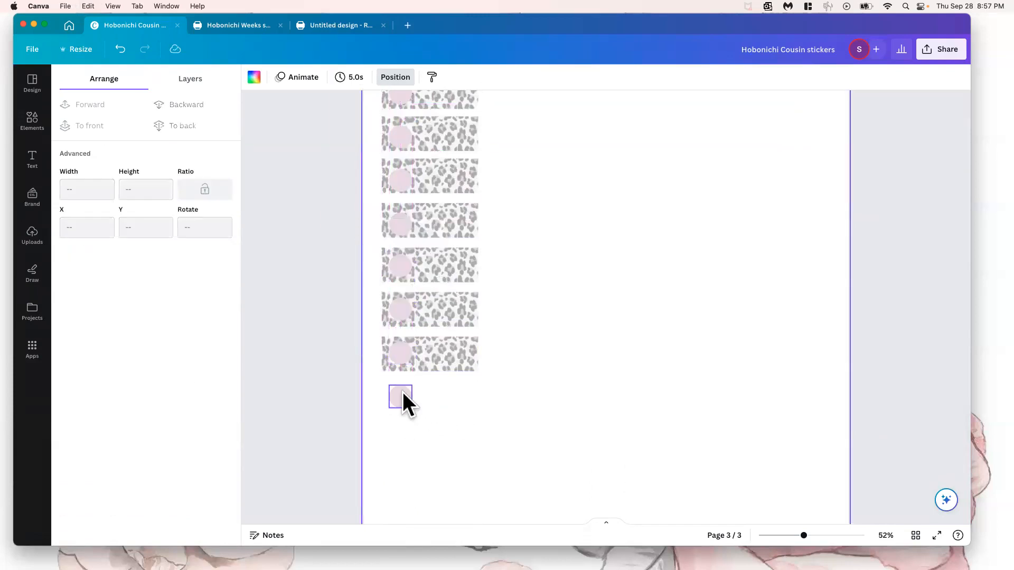
click(464, 370)
scroll(521, 364, up, 3)
scroll(521, 356, down, 2)
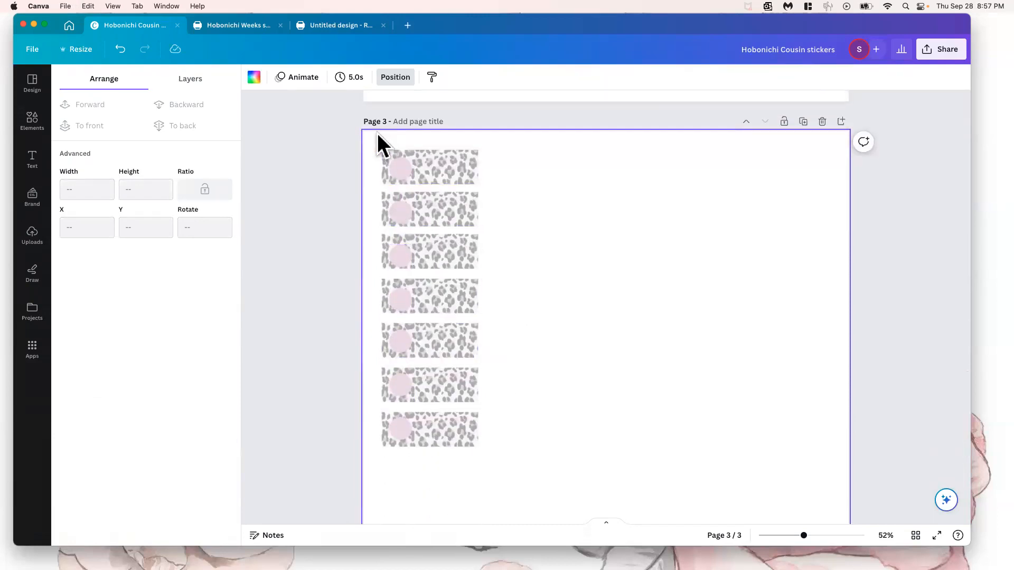
Examine the finished day labels on page 1, including the Thursday lettering's layer order and the black Friday label
scroll(377, 138, up, 15)
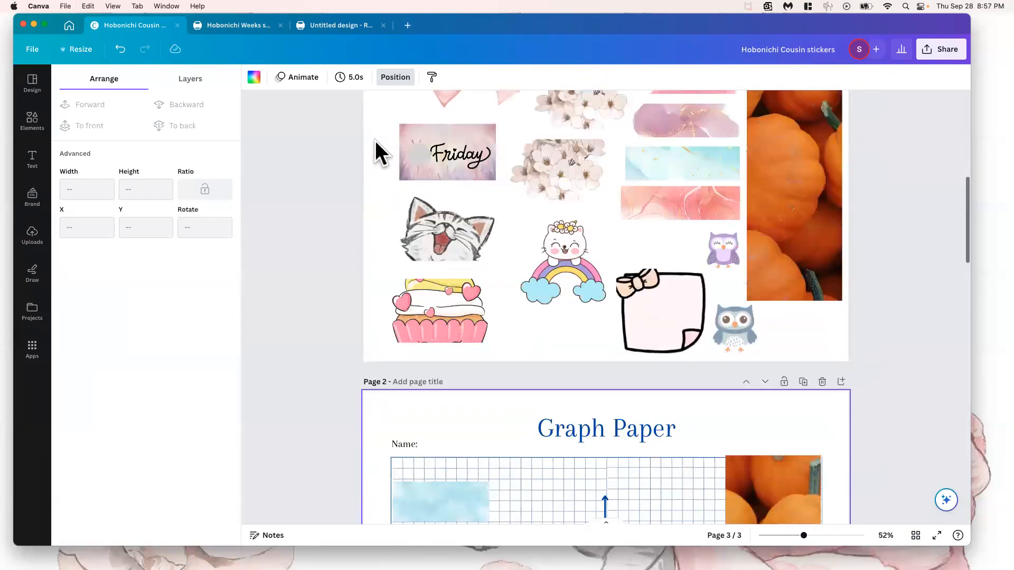
scroll(375, 140, up, 8)
click(485, 153)
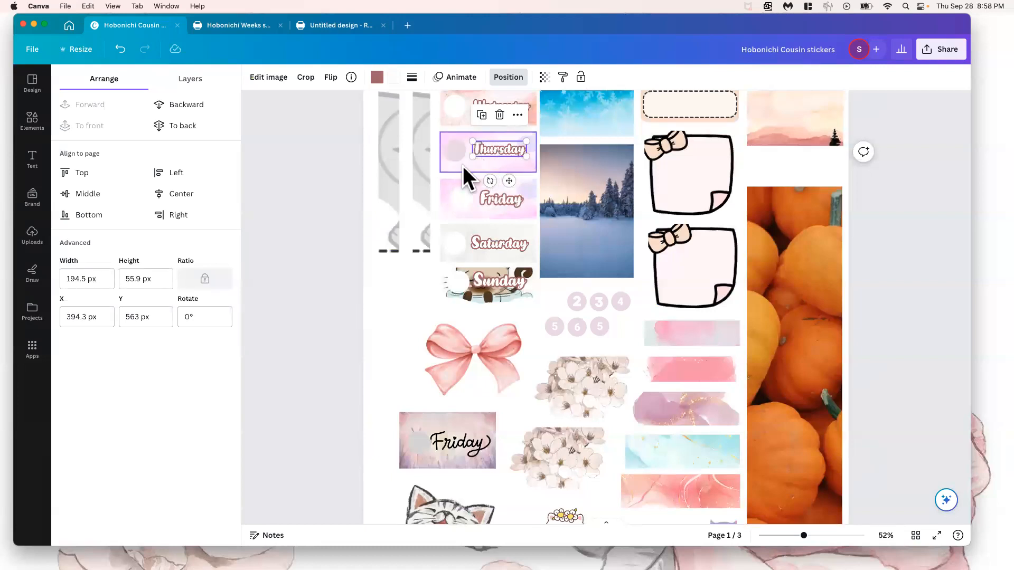
click(187, 78)
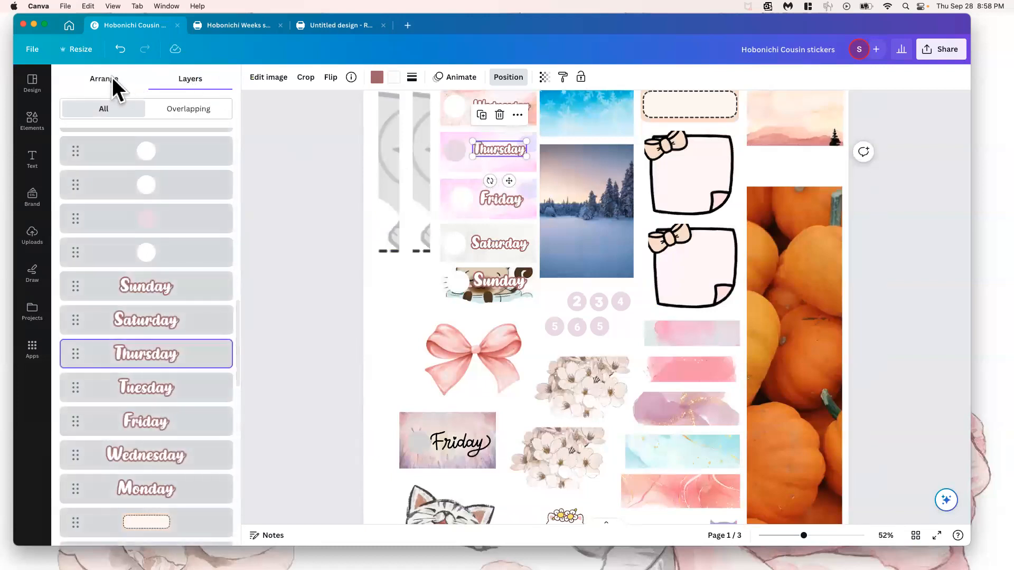
click(112, 77)
scroll(431, 345, down, 20)
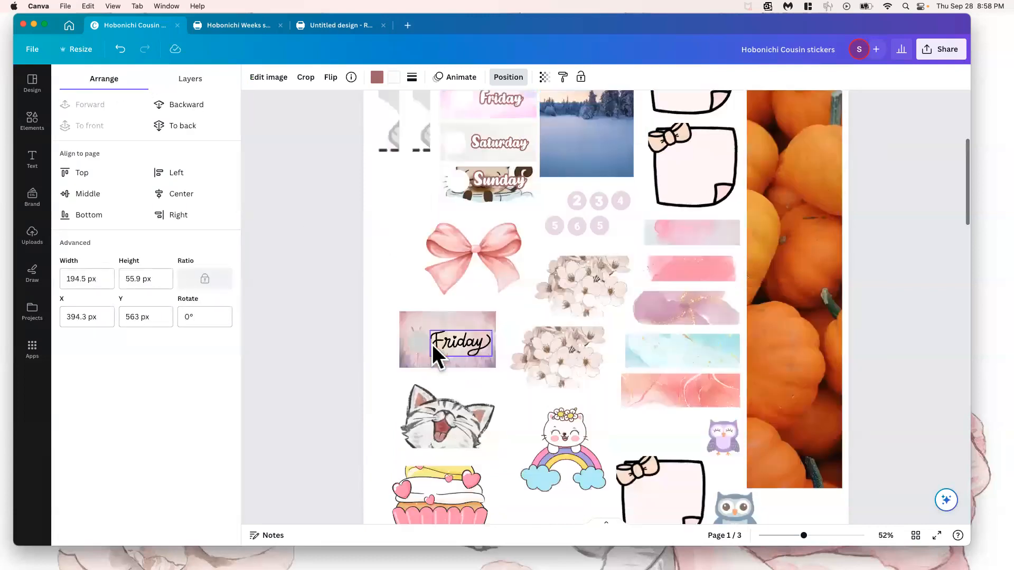
scroll(416, 381, up, 2)
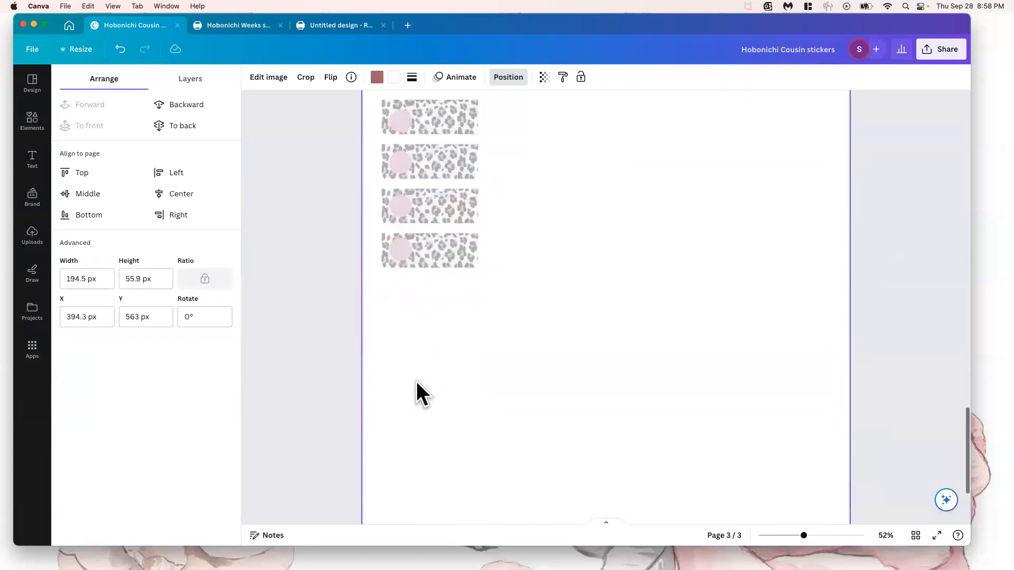
scroll(416, 381, up, 2)
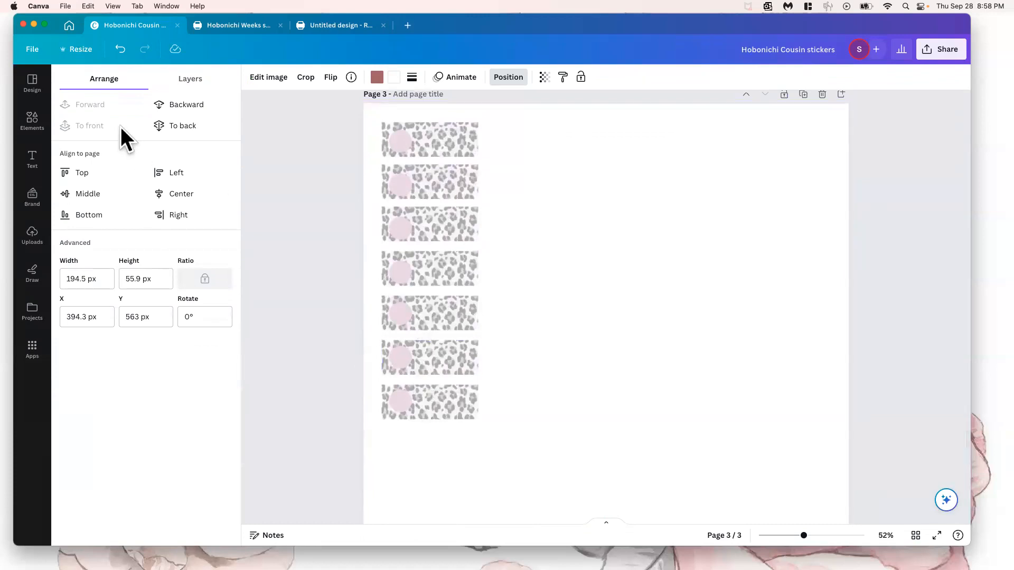
Search the elements for "monday" and limit the results to graphics
click(32, 118)
click(112, 82)
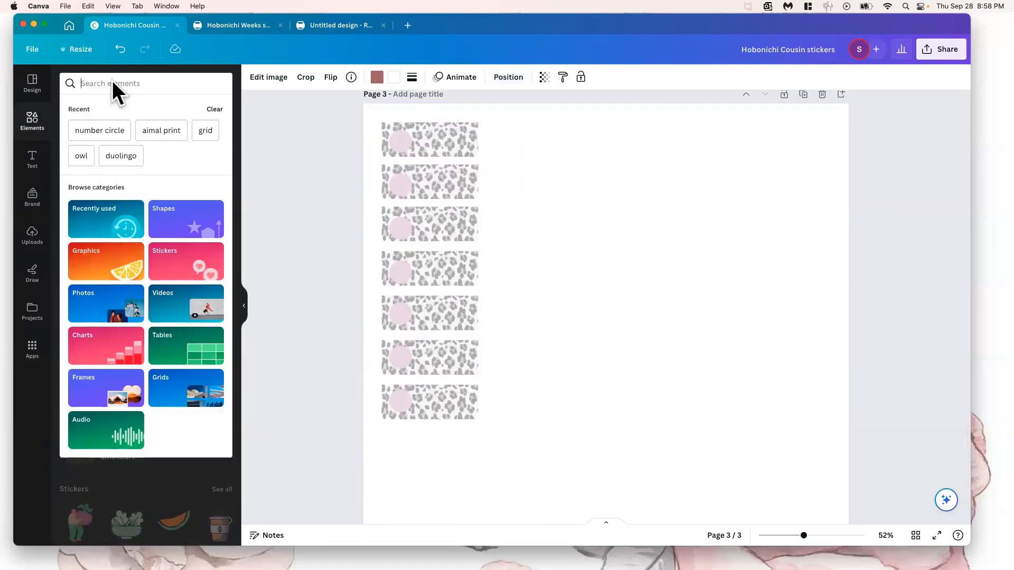
text(monday)
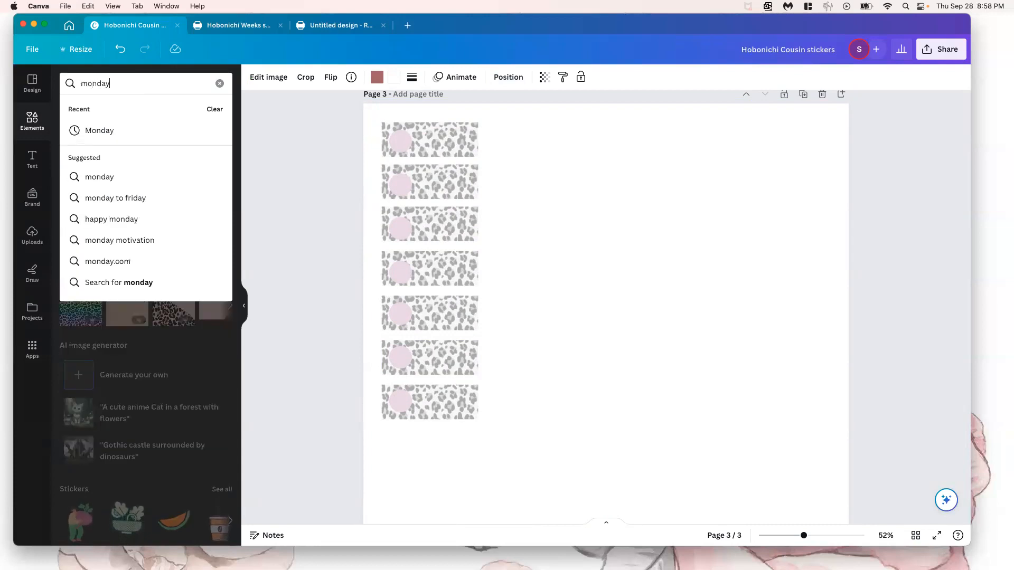
click(92, 178)
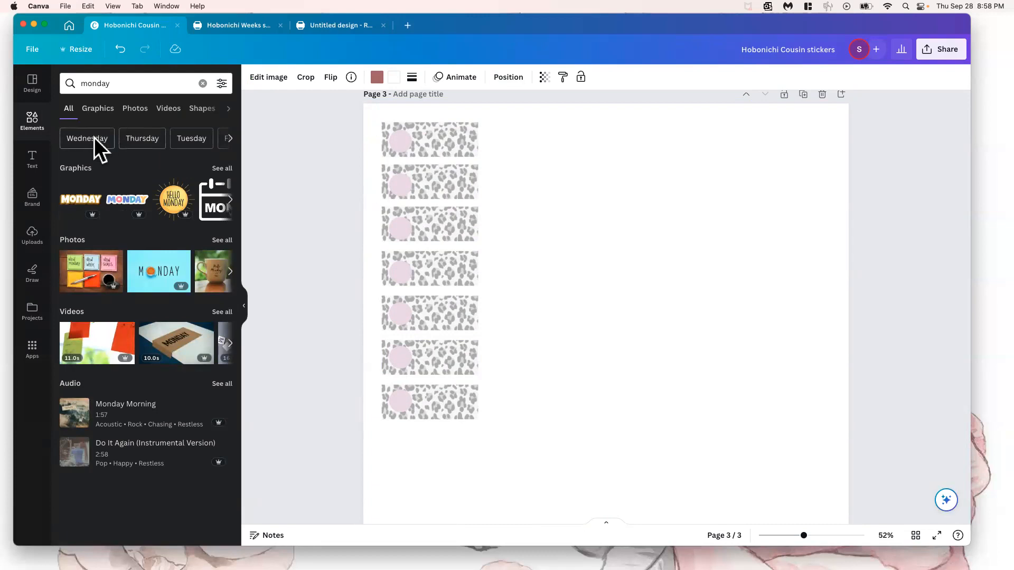
click(99, 109)
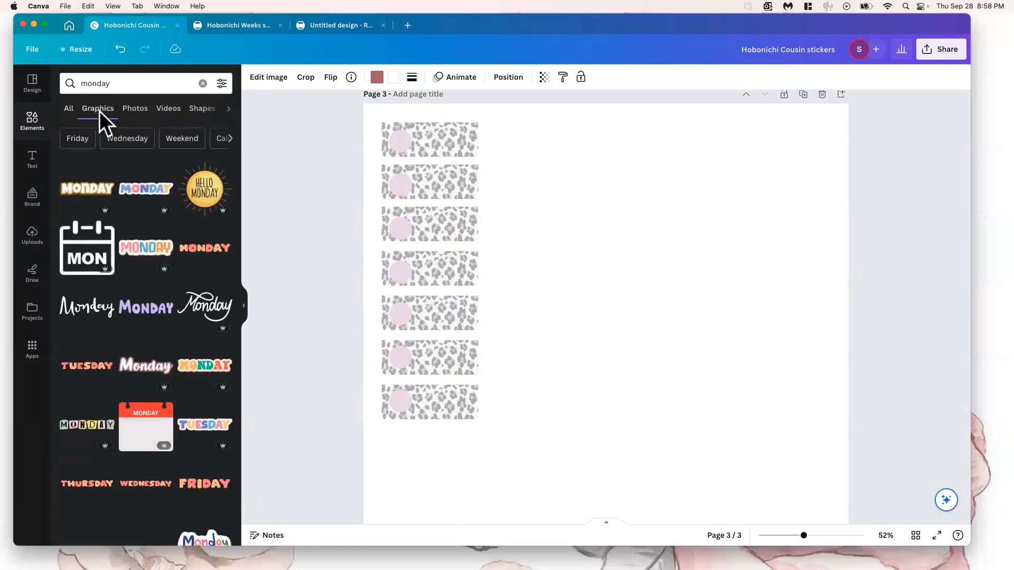
Insert the brush-script Monday graphic and shrink it to fit on the top leopard strip, right of the pink circle
click(82, 310)
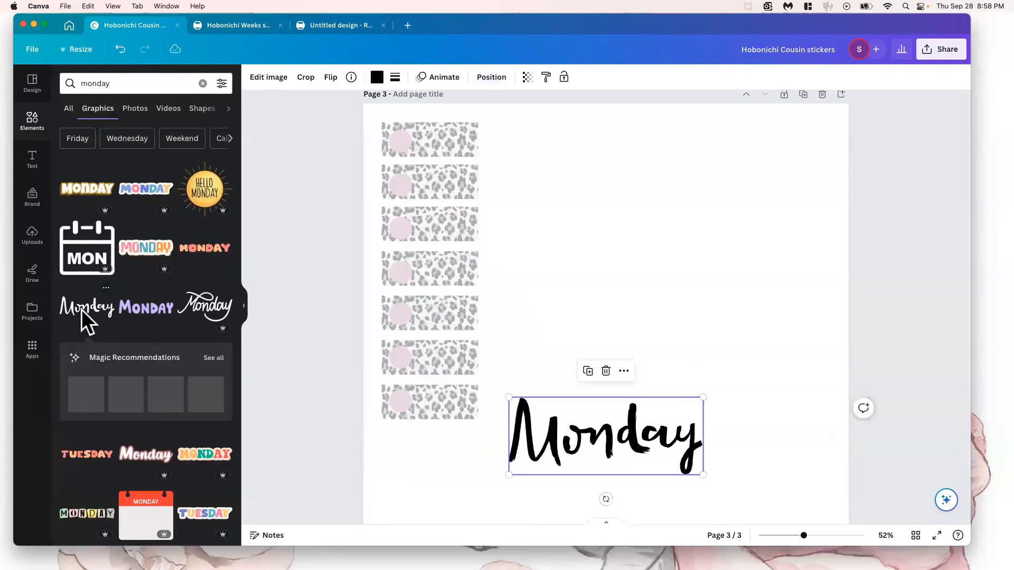
drag(508, 397, 435, 143)
click(552, 166)
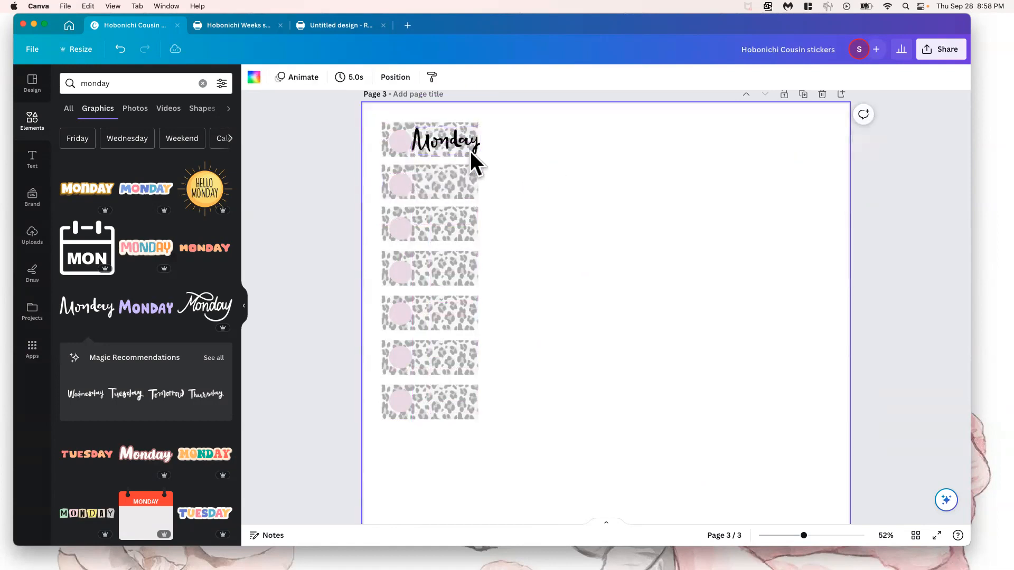
click(450, 142)
drag(474, 153, 451, 143)
click(527, 149)
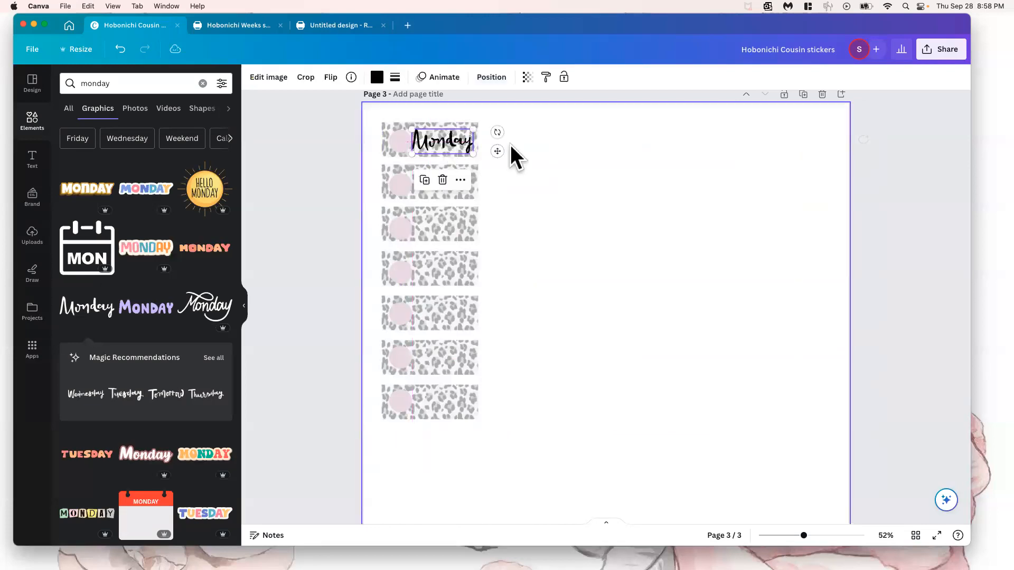
click(579, 152)
click(446, 140)
double_click(447, 139)
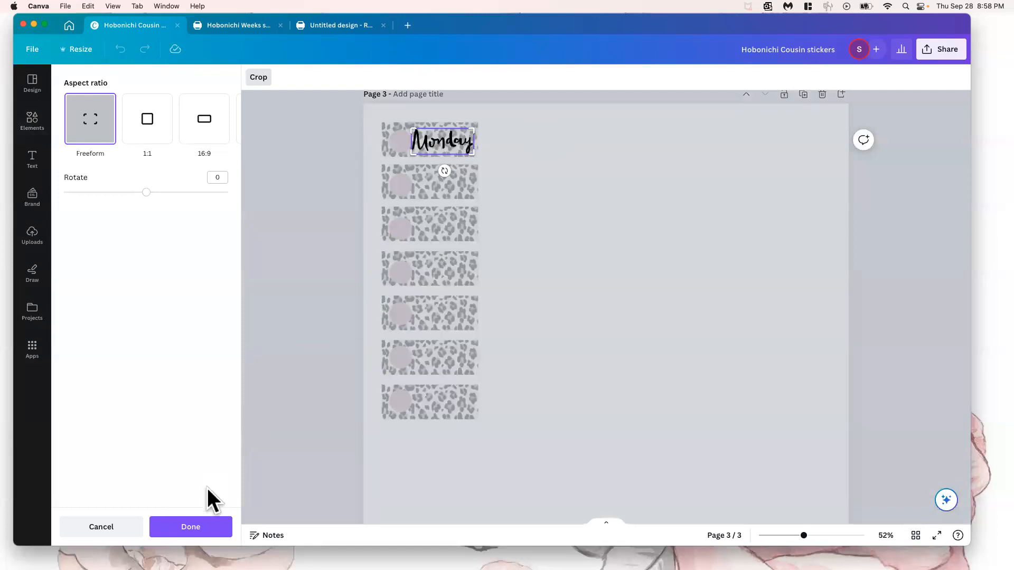
click(191, 525)
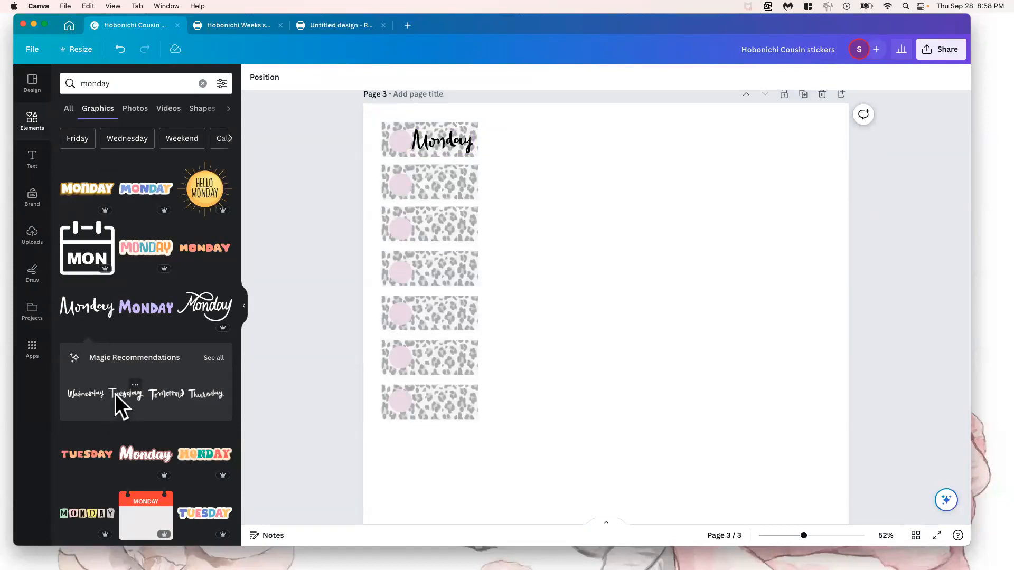
click(422, 145)
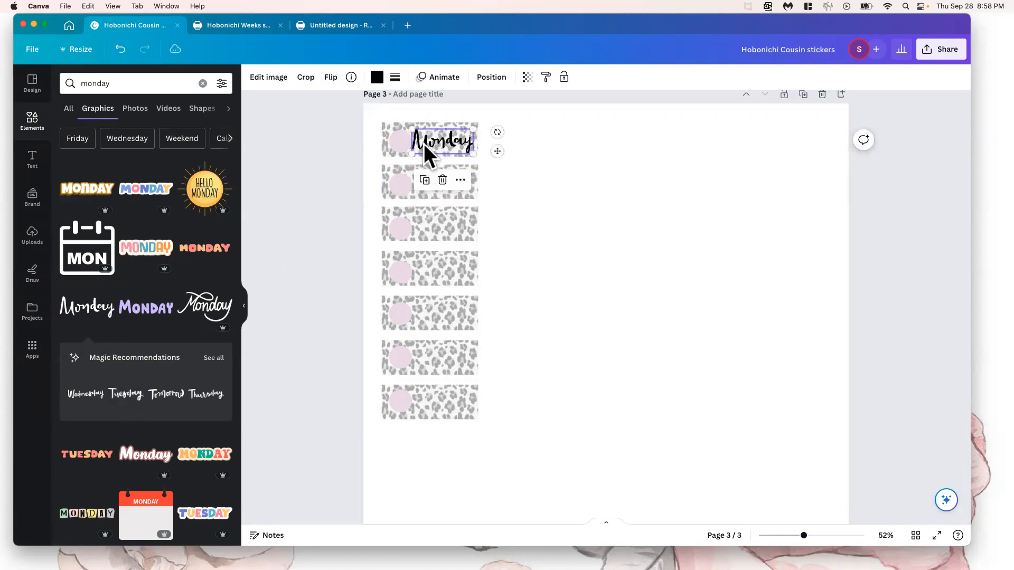
Insert the matching brush-script Tuesday, Thursday, Wednesday, Saturday and Friday graphics from the Monday graphic's recommended set
click(123, 394)
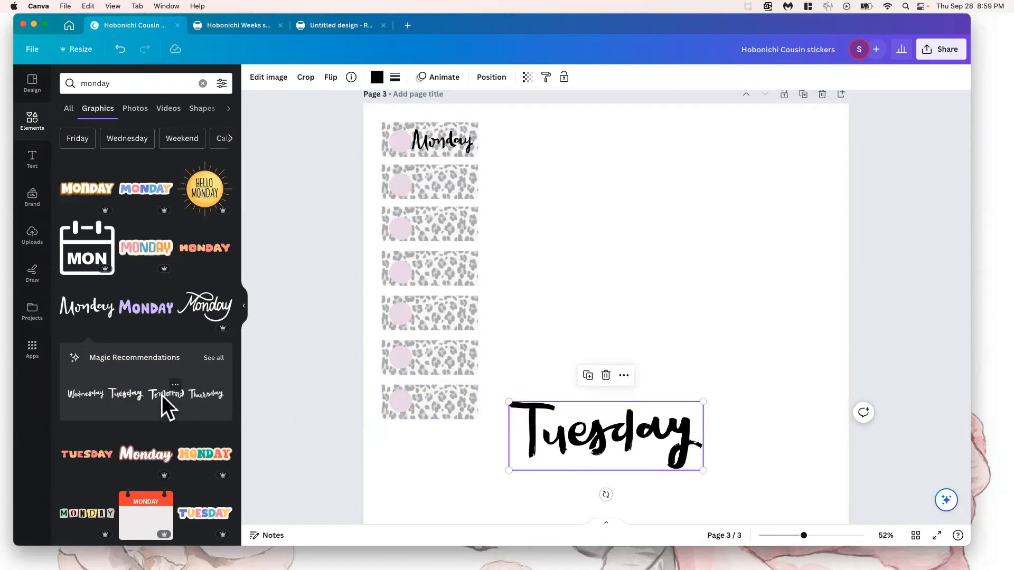
click(207, 397)
click(83, 393)
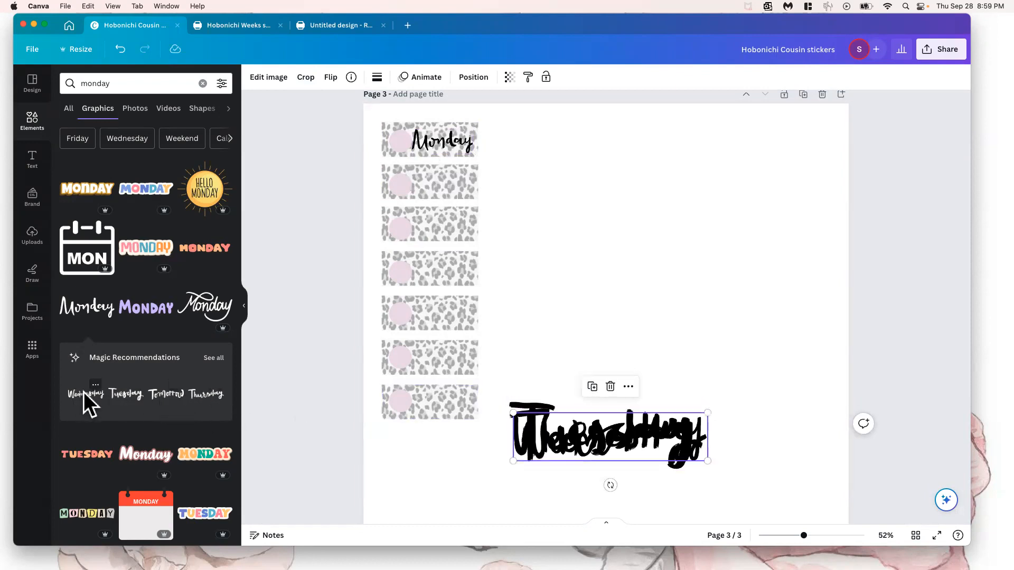
click(208, 359)
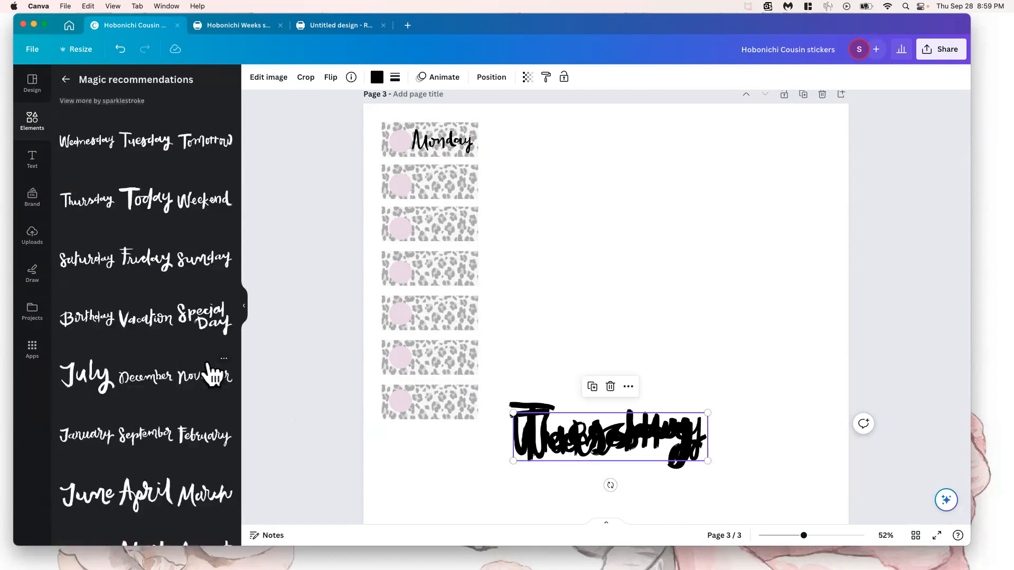
click(139, 255)
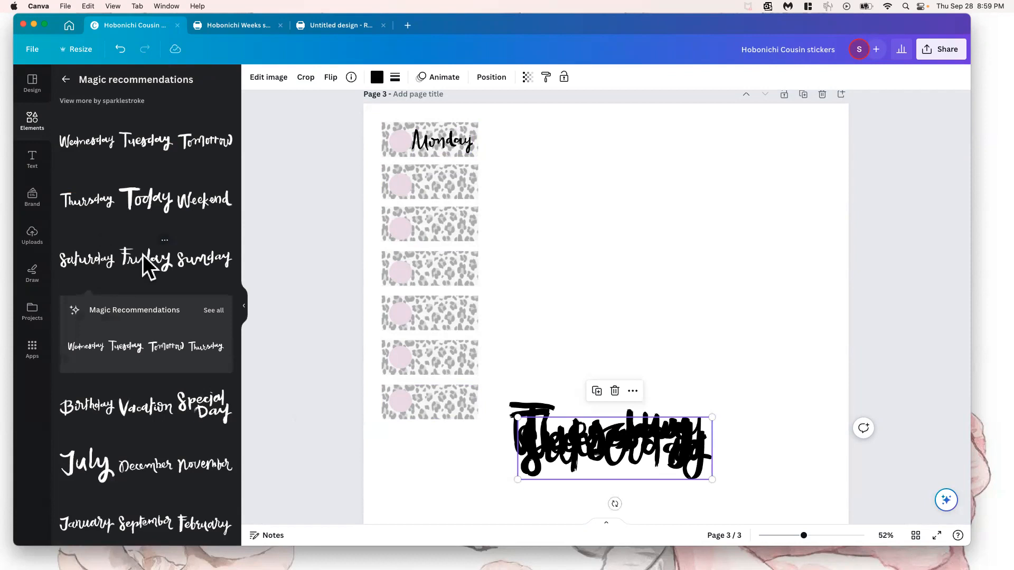
Shrink the Friday lettering and place it on the fifth leopard strip beside the pink circle
drag(602, 465, 684, 256)
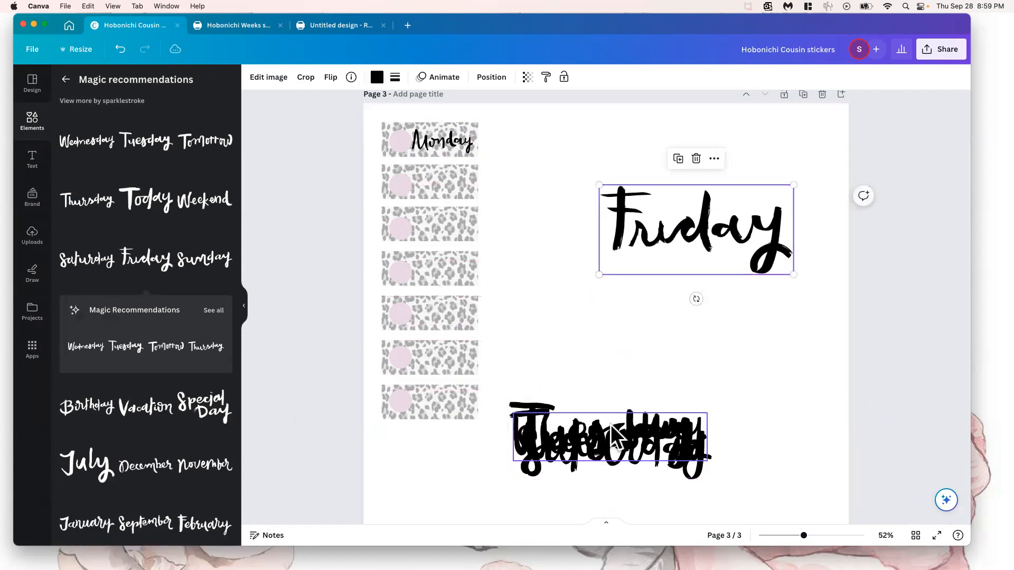
drag(599, 186, 720, 239)
drag(747, 276, 444, 319)
click(574, 319)
Shrink the Saturday and Wednesday lettering and place them on the sixth and third leopard strips beside the circles
drag(544, 438, 649, 264)
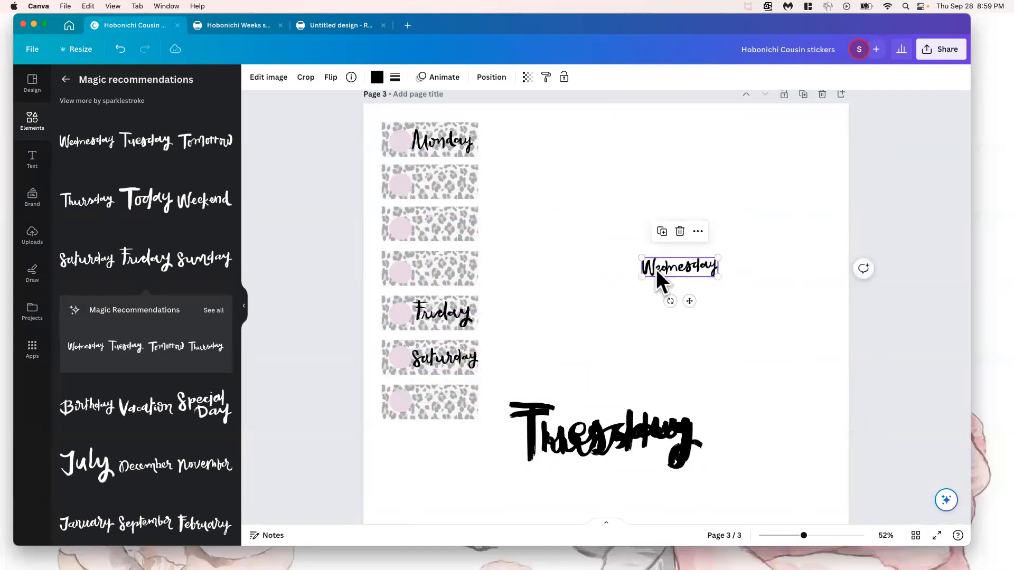
drag(708, 271, 459, 226)
click(562, 238)
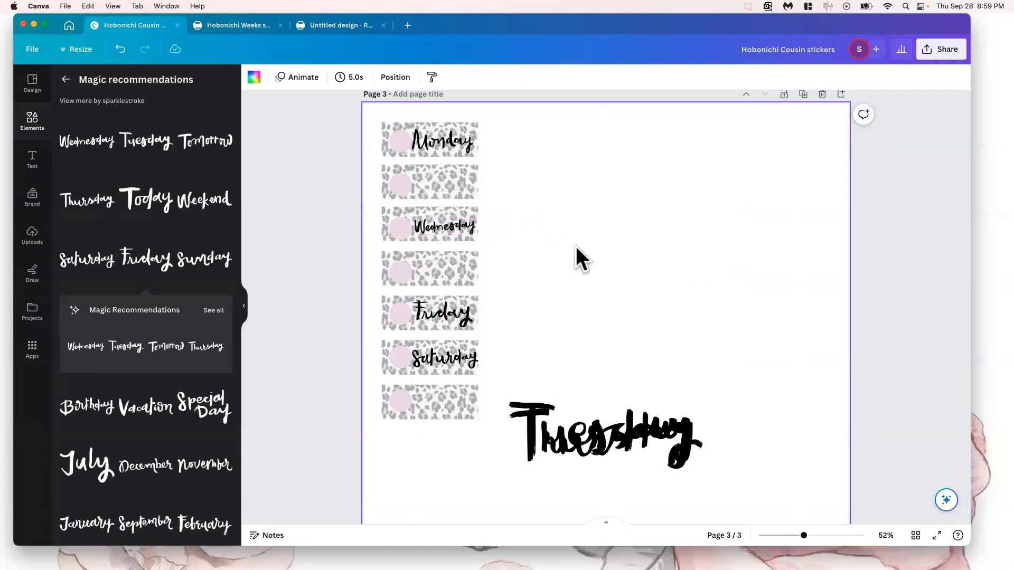
Separate the Thursday lettering from the Tuesday one, shrink it and place it on the fourth leopard strip
drag(576, 463, 561, 275)
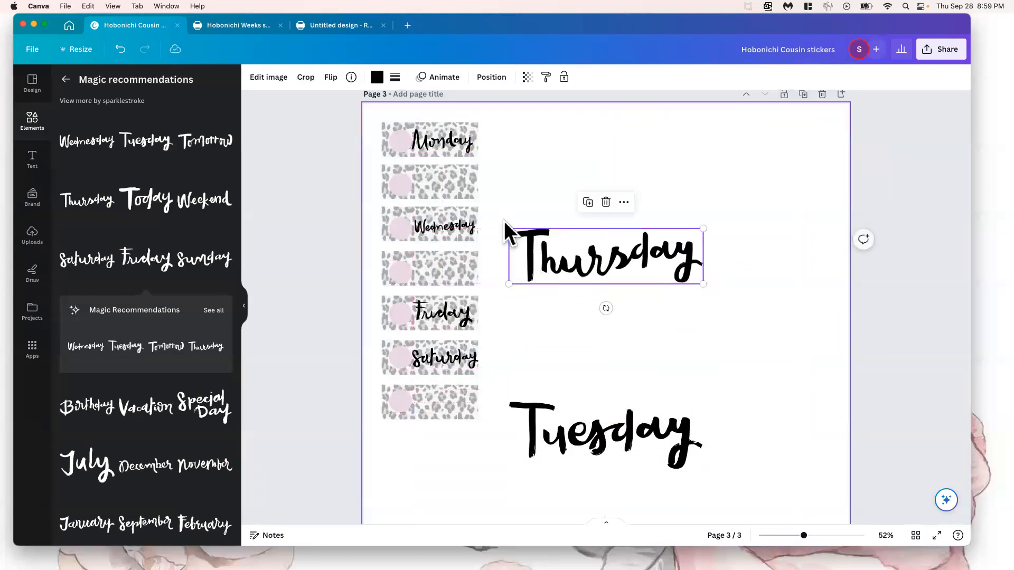
drag(507, 224, 632, 259)
drag(680, 280, 456, 270)
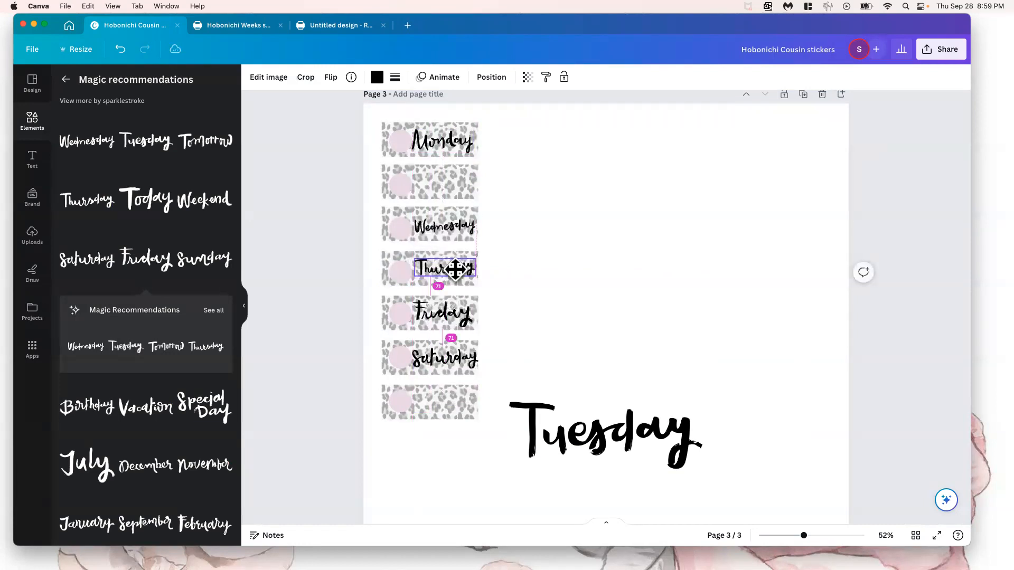
click(610, 312)
Shrink the Tuesday lettering and place it on the second leopard strip beside the pink circle
drag(602, 427, 622, 296)
drag(528, 272, 444, 182)
click(570, 200)
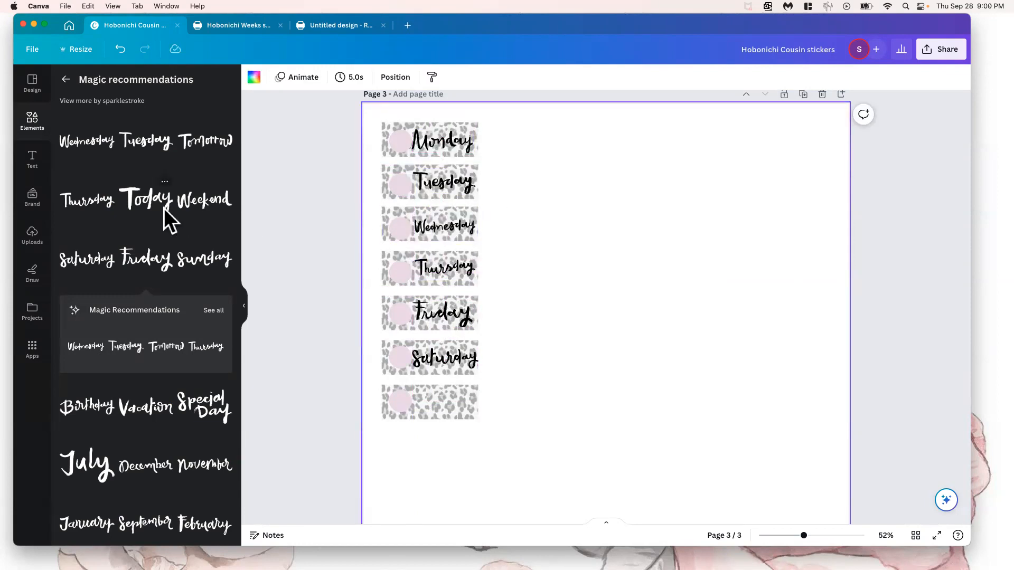
Insert the matching brush-script Sunday graphic, shrink it and place it on the last leopard strip beside the circle
scroll(164, 208, down, 3)
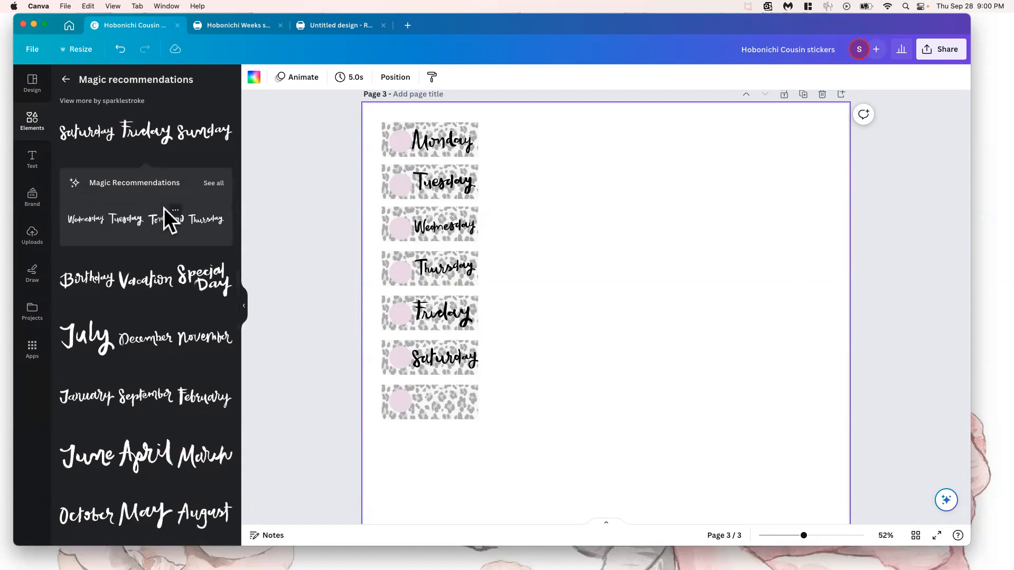
scroll(163, 209, up, 3)
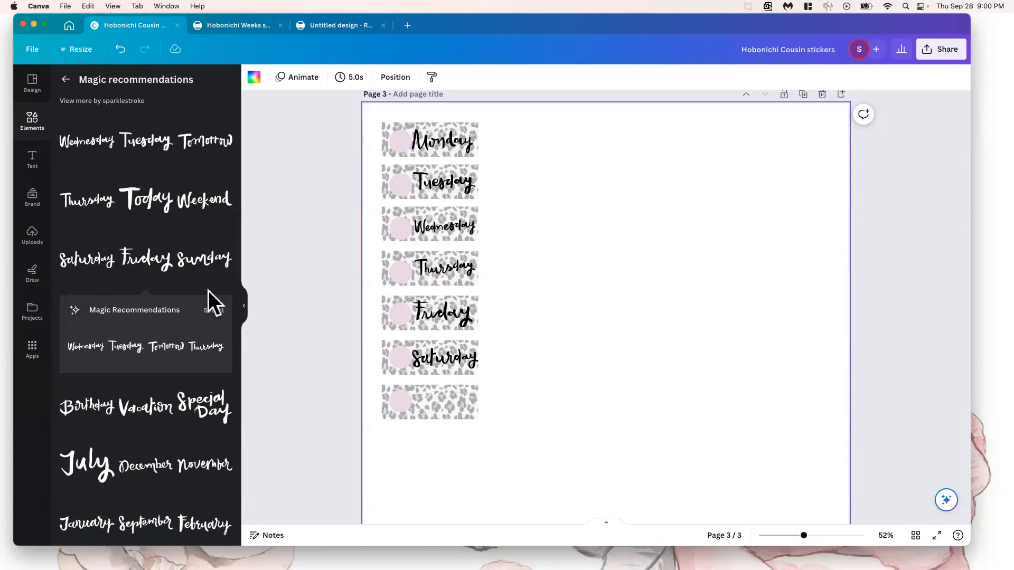
click(204, 261)
drag(509, 406, 443, 398)
click(581, 387)
click(571, 395)
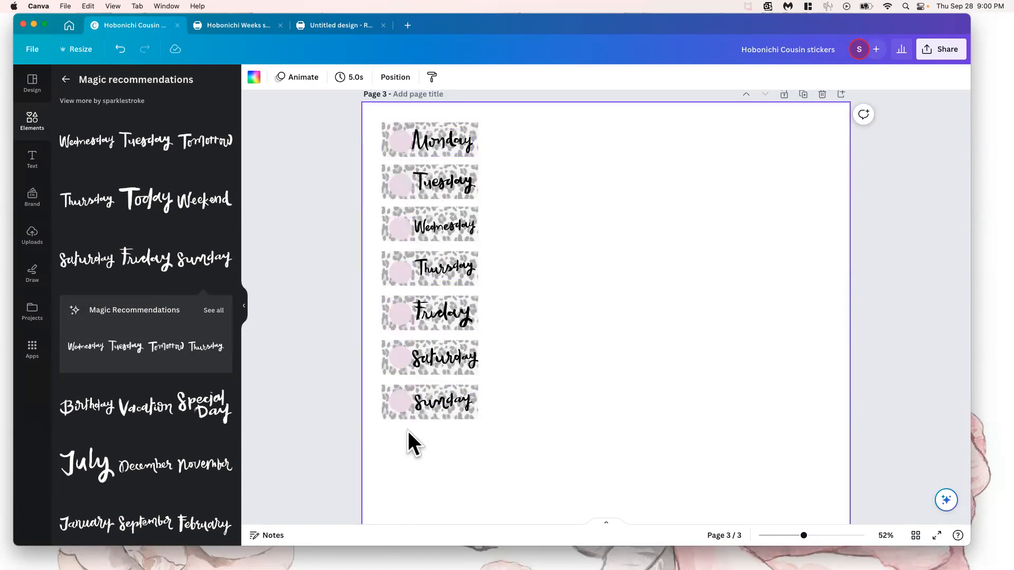
Nudge the blue snowflake picture on page 1 slightly up and to the right, above the snowy forest photo
scroll(562, 362, down, 5)
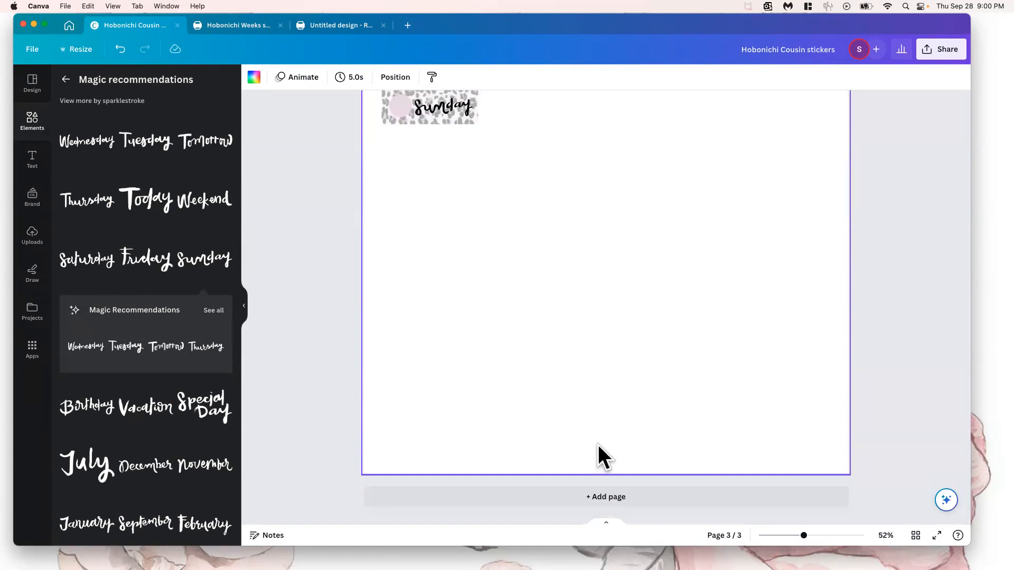
scroll(598, 445, up, 2)
scroll(599, 444, up, 12)
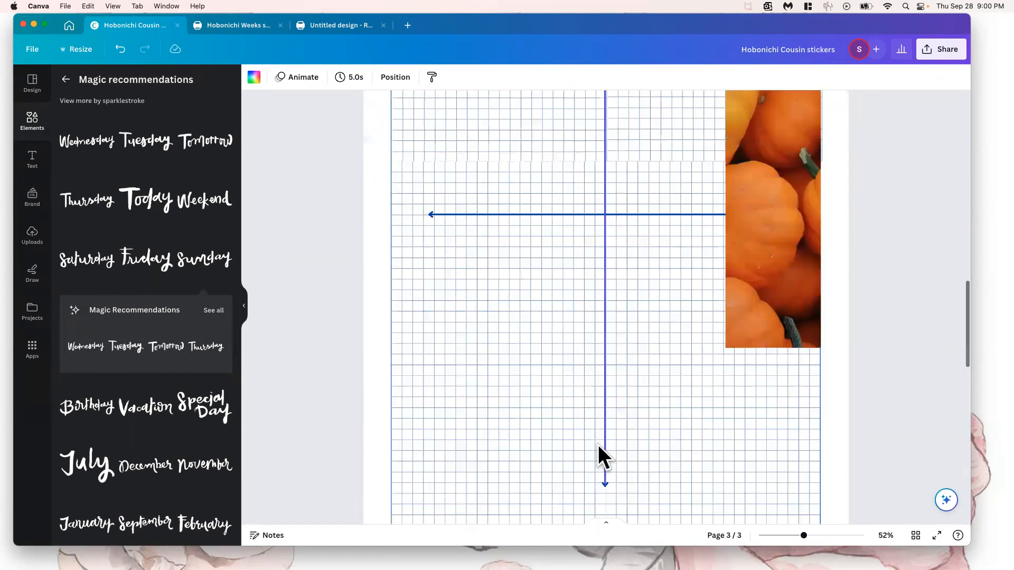
scroll(598, 445, up, 10)
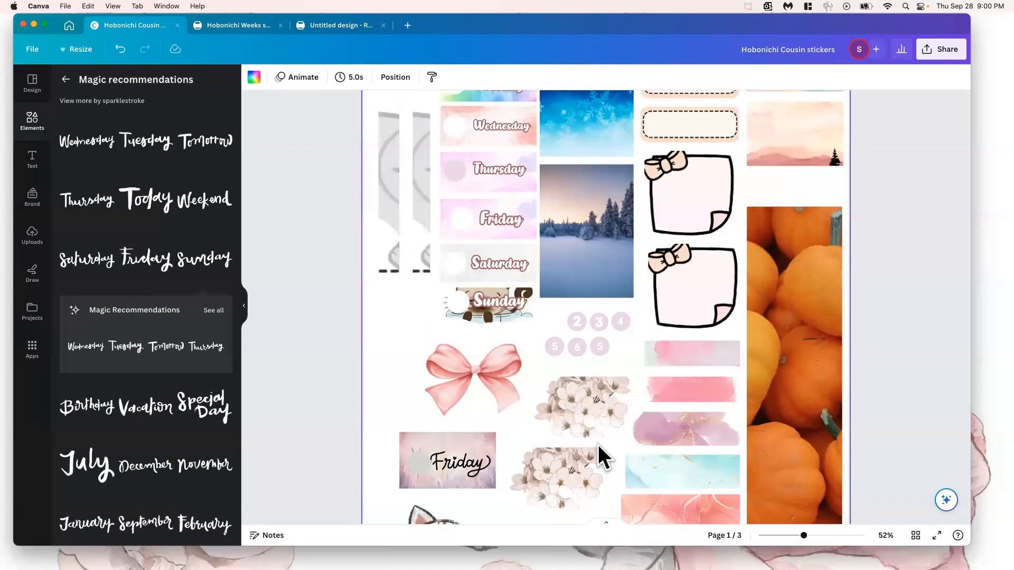
click(574, 265)
scroll(574, 264, up, 3)
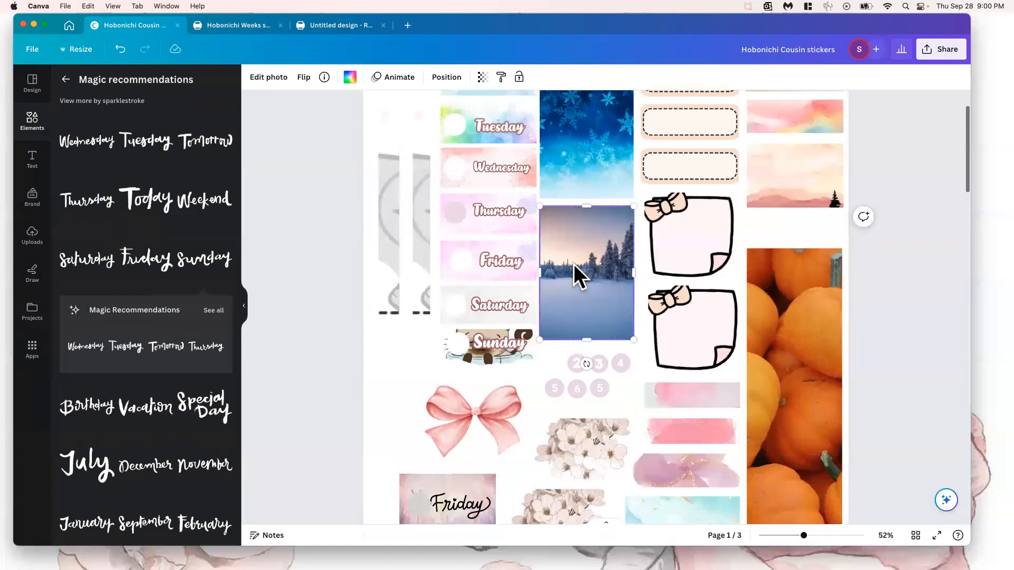
click(599, 199)
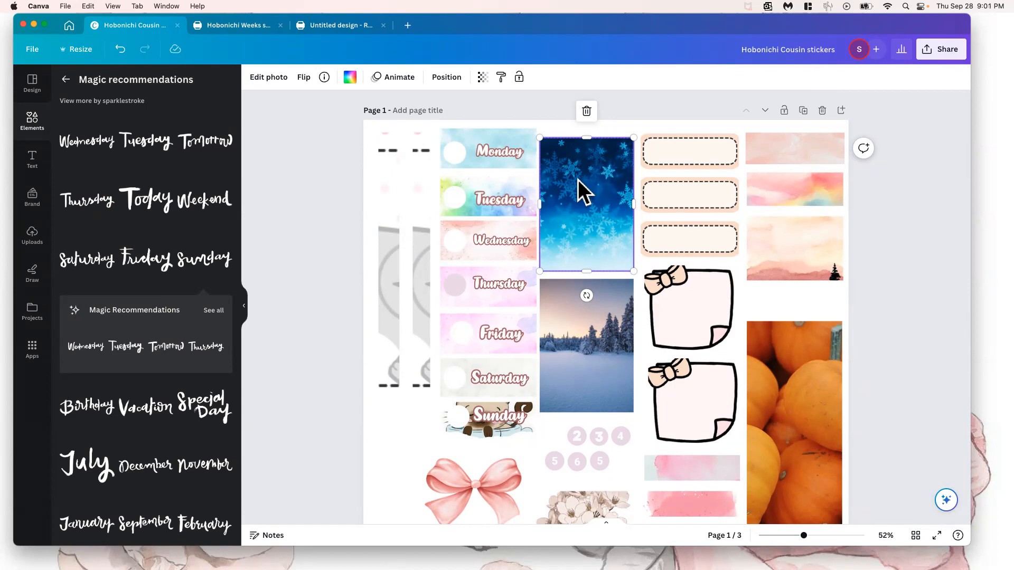
mouse_move(574, 168)
mouse_down()
mouse_move(575, 155)
mouse_move(578, 163)
mouse_up()
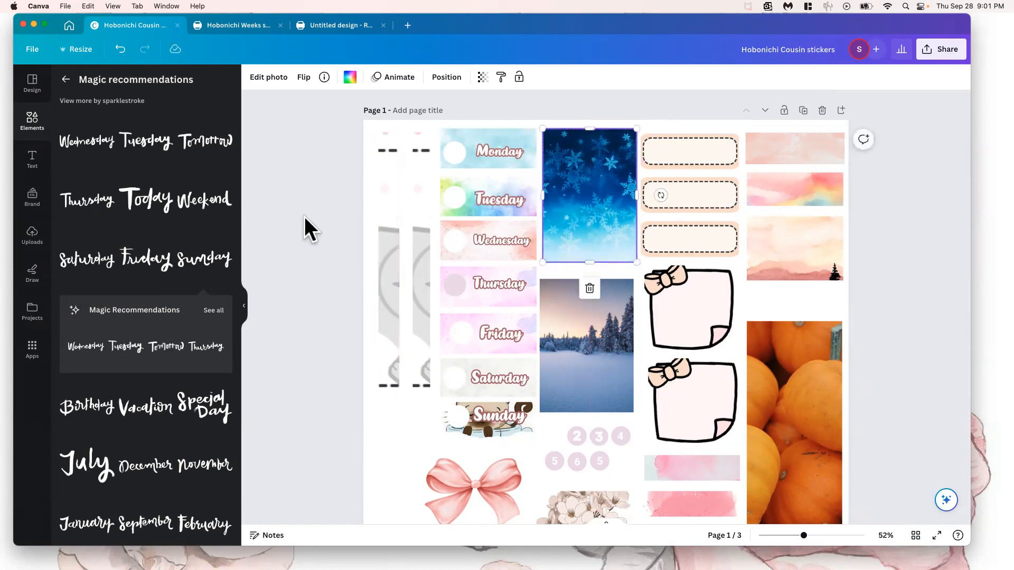
Switch to Safari to view the Hobonichi Techo Original Book page's monthly calendar photo, and minimize that window
mouse_move(468, 26)
mouse_down()
mouse_move(473, 209)
mouse_move(473, 22)
mouse_up()
mouse_move(451, 560)
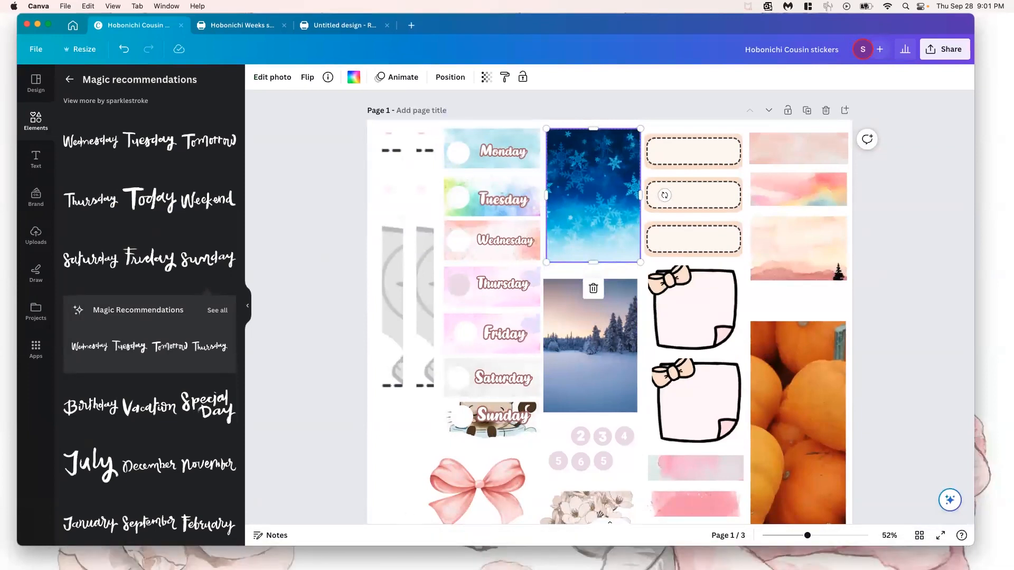
click(1, 465)
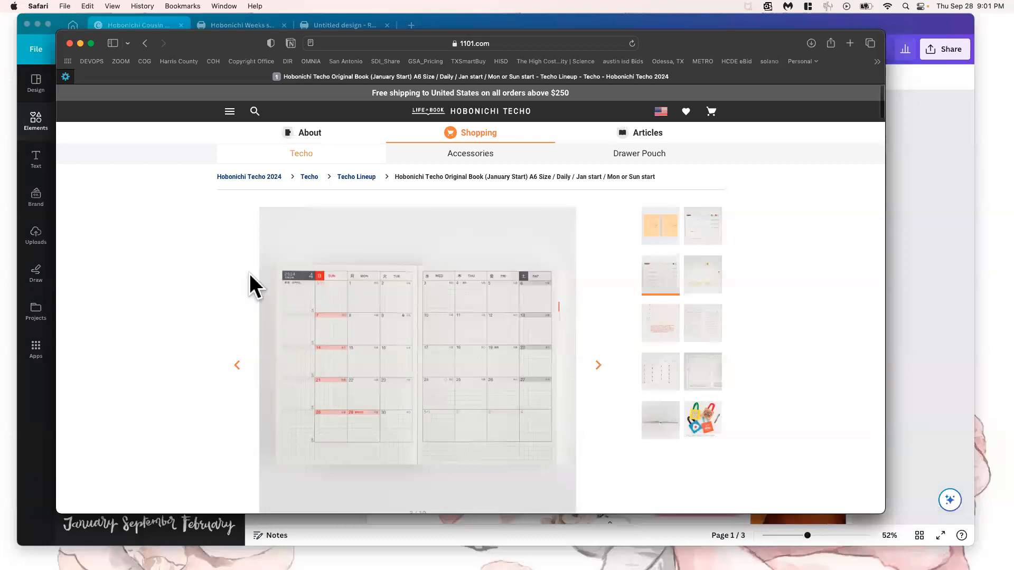
drag(216, 44, 223, 153)
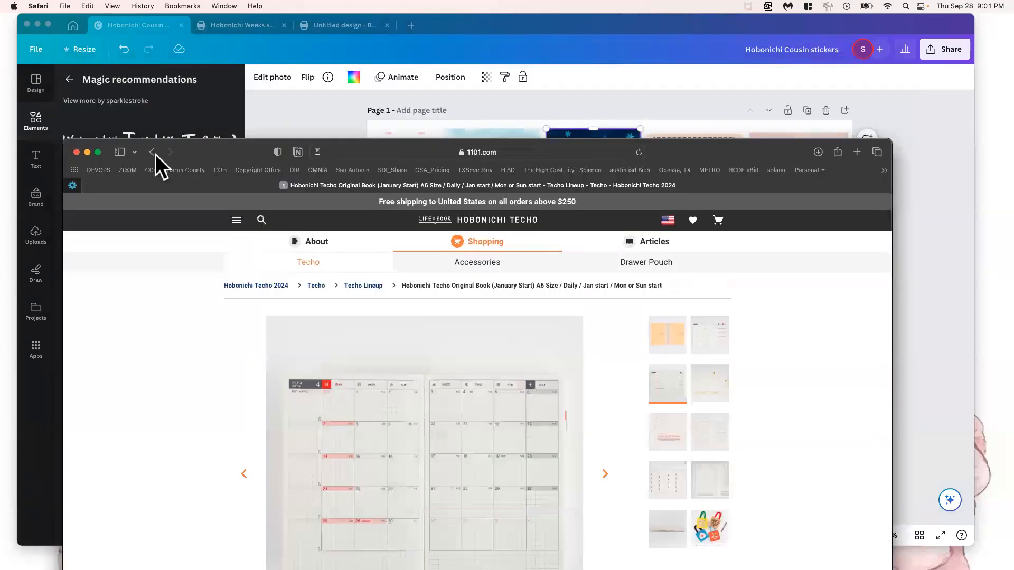
click(88, 152)
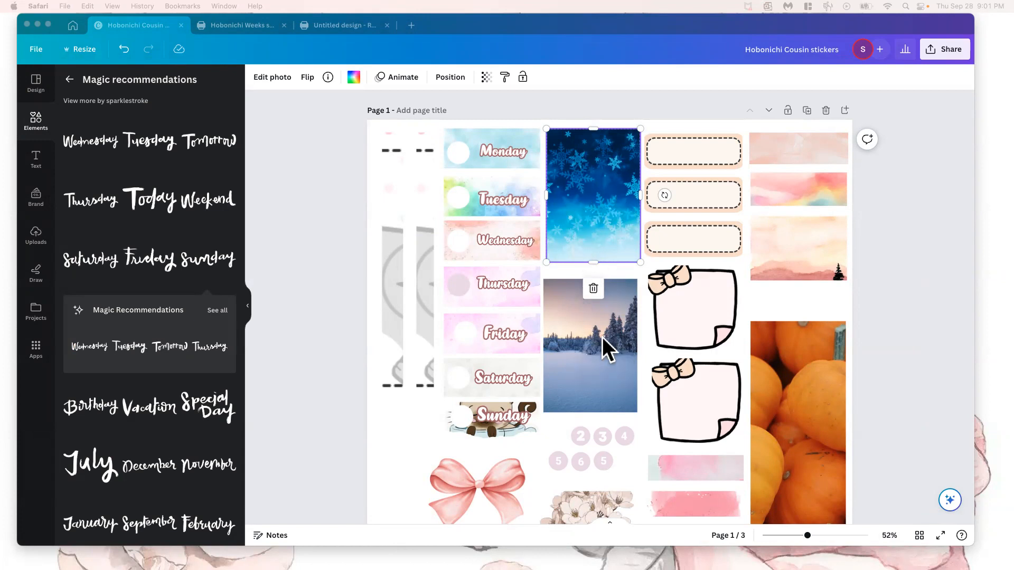
Move the pink bow on page 1 left to line up above the Friday label, and return to the leopard strips on page 3
scroll(602, 339, down, 10)
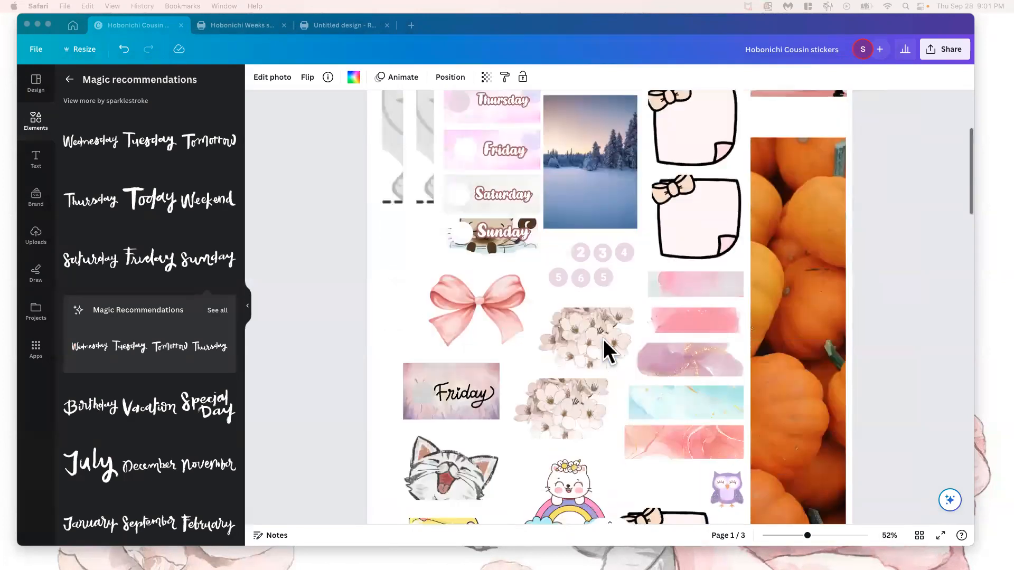
drag(444, 213, 417, 211)
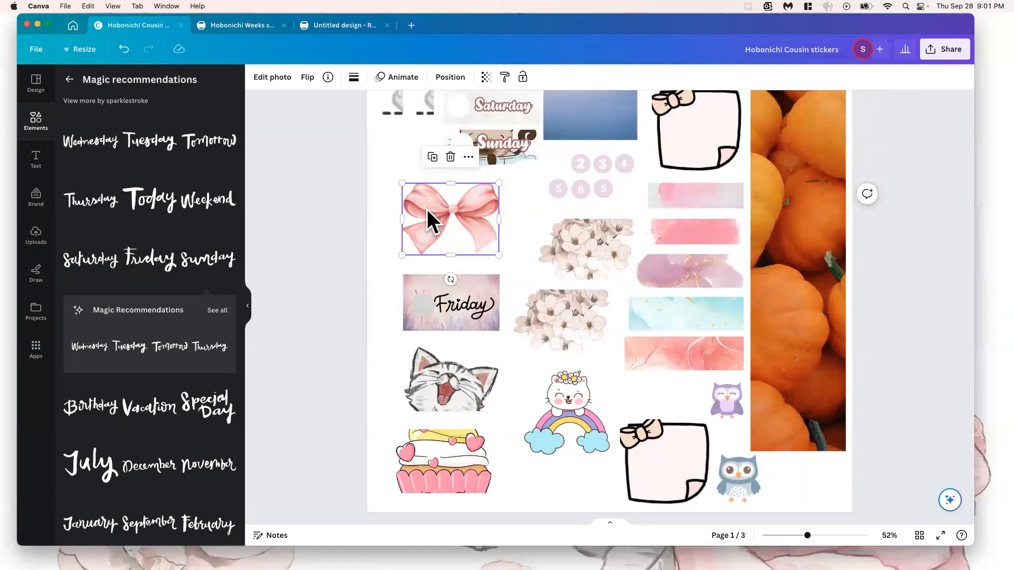
scroll(533, 274, down, 15)
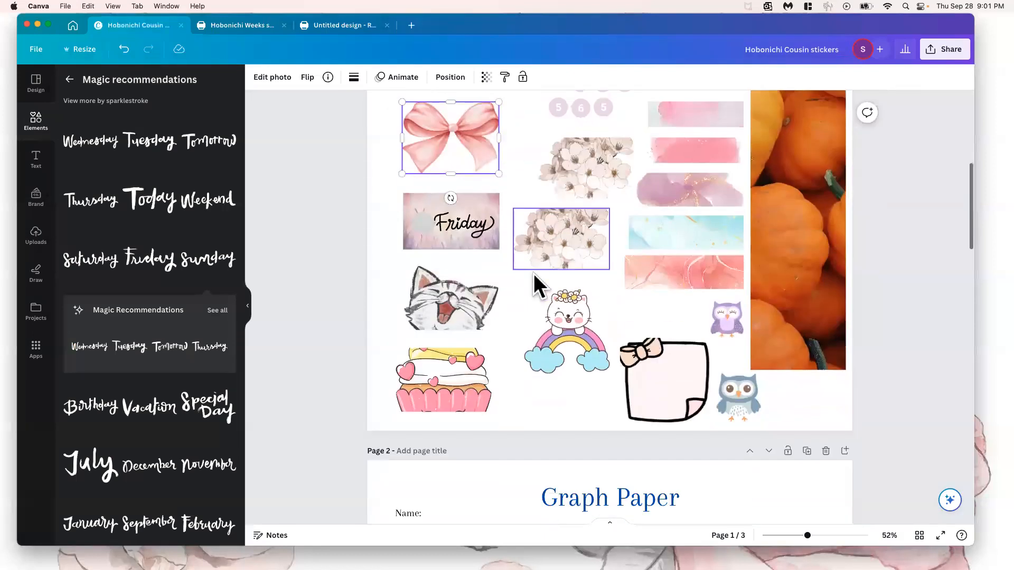
scroll(533, 274, down, 10)
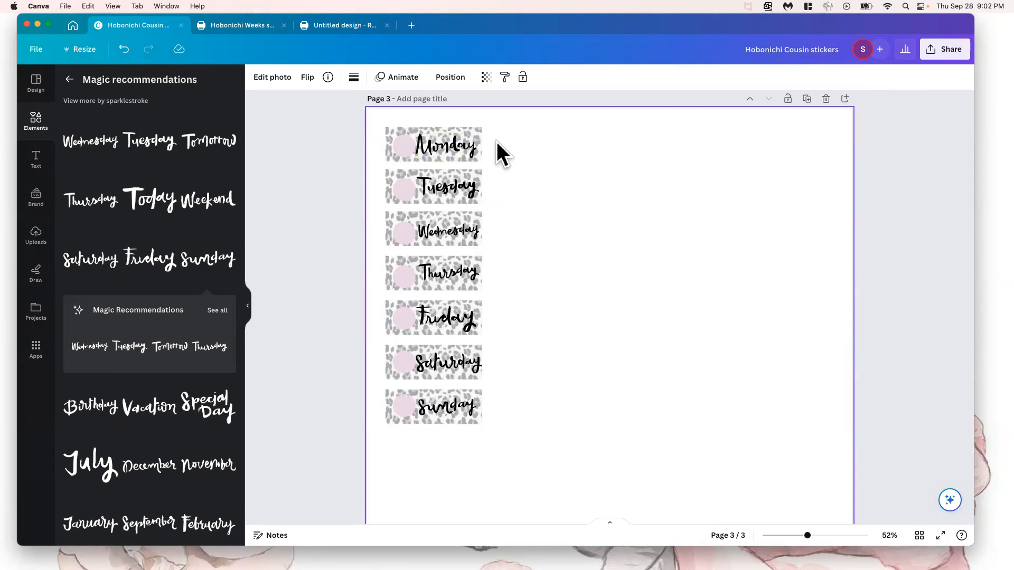
scroll(485, 151, up, 5)
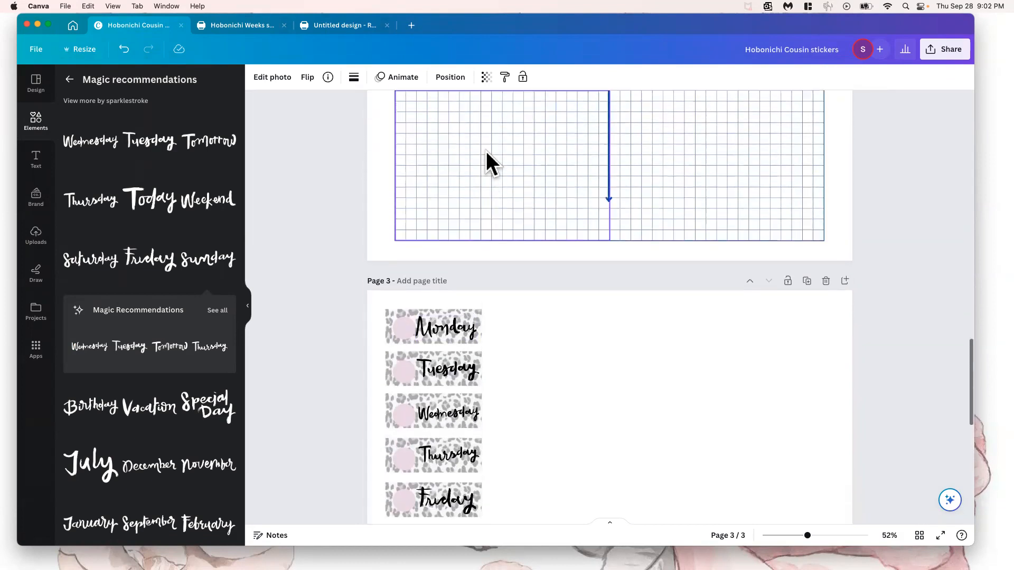
scroll(486, 152, up, 1)
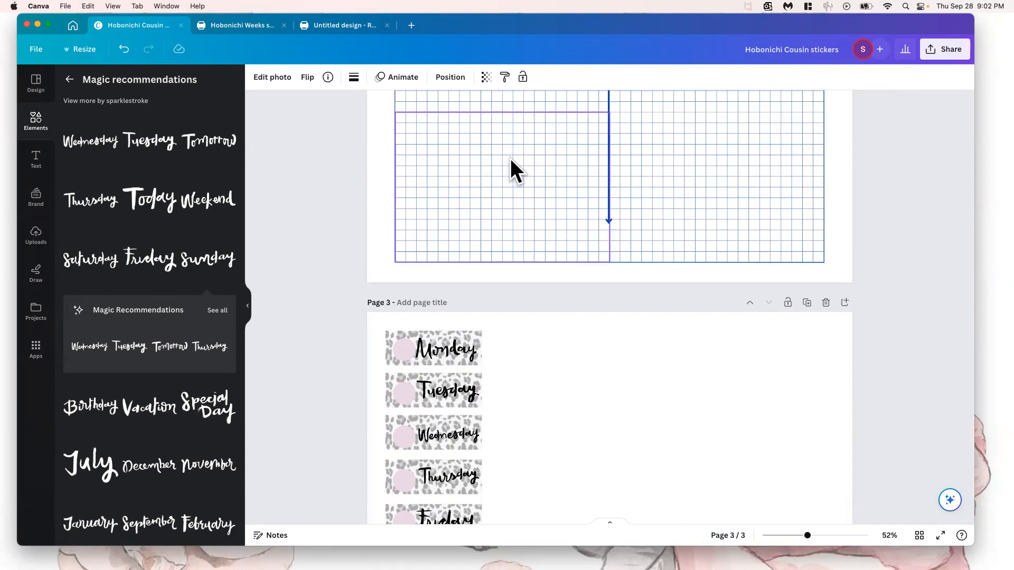
click(562, 368)
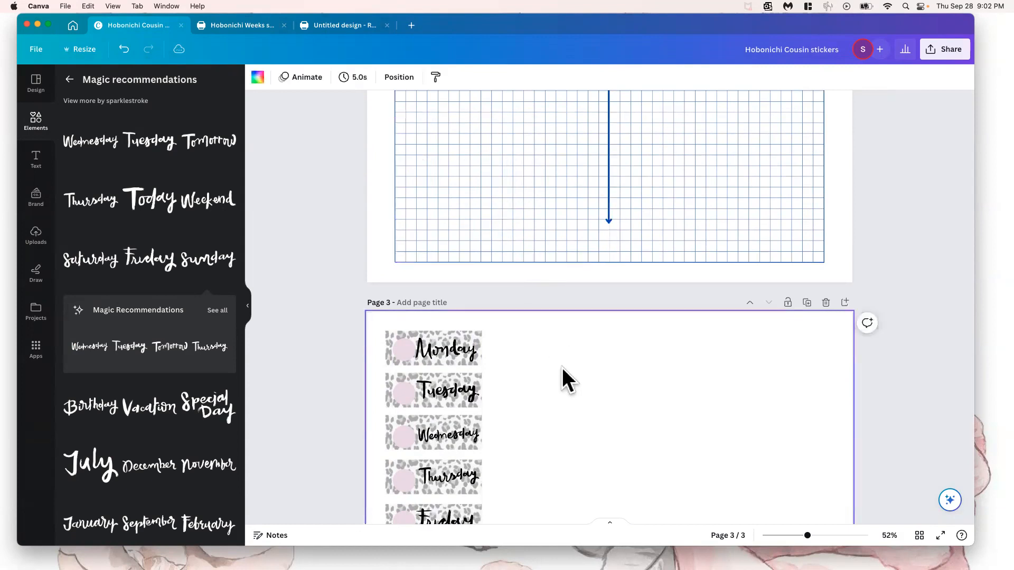